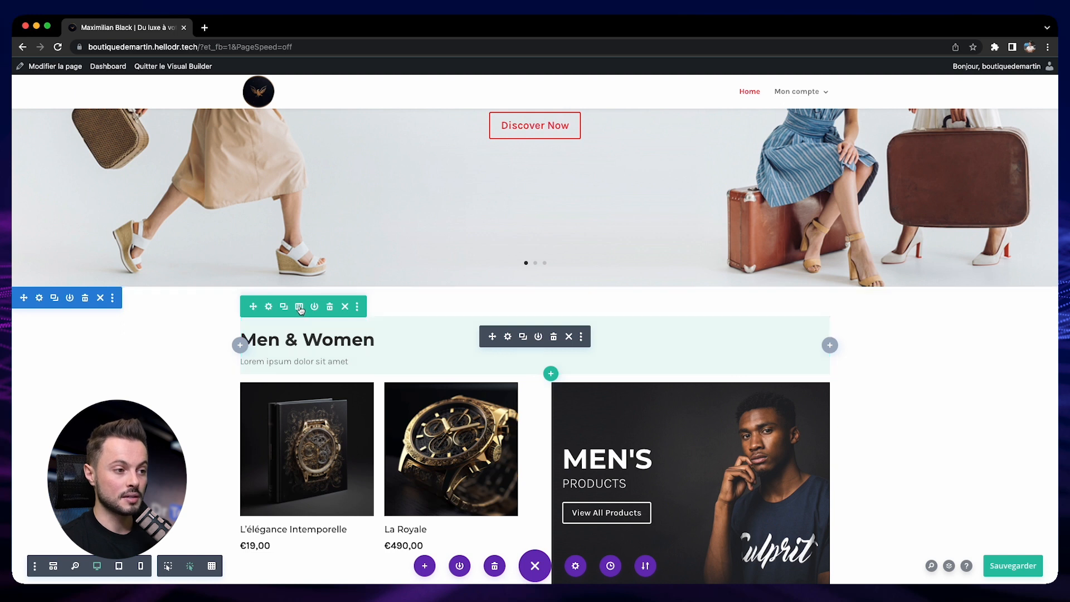
# - Examine the column layouts available for the row holding the Men & Women heading, without changing the layout
pyautogui.click(299, 307)
pyautogui.scroll(-1, 317, 420)
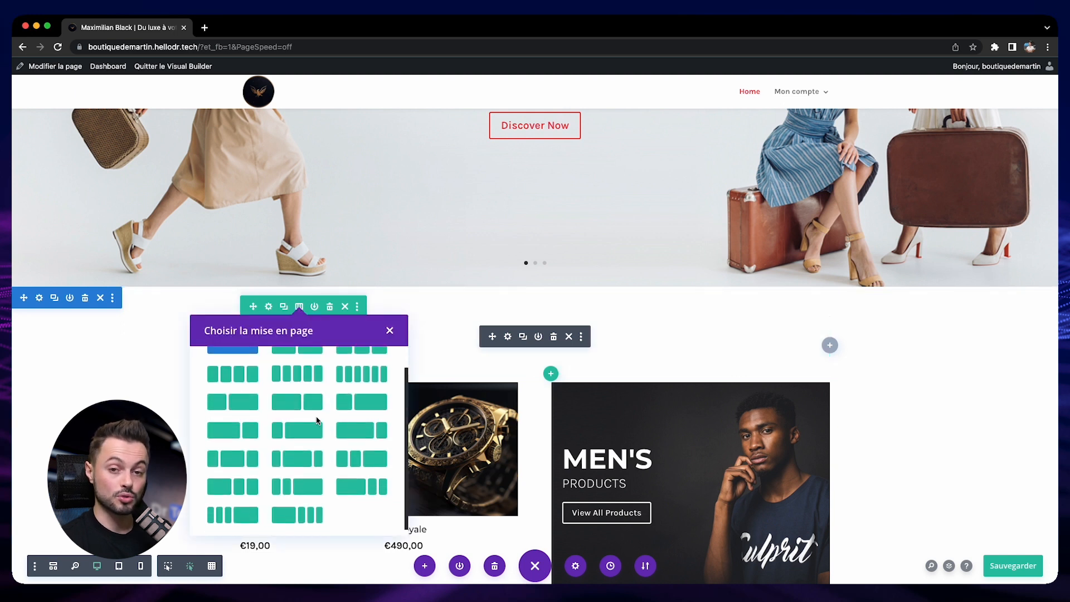
pyautogui.scroll(1, 317, 421)
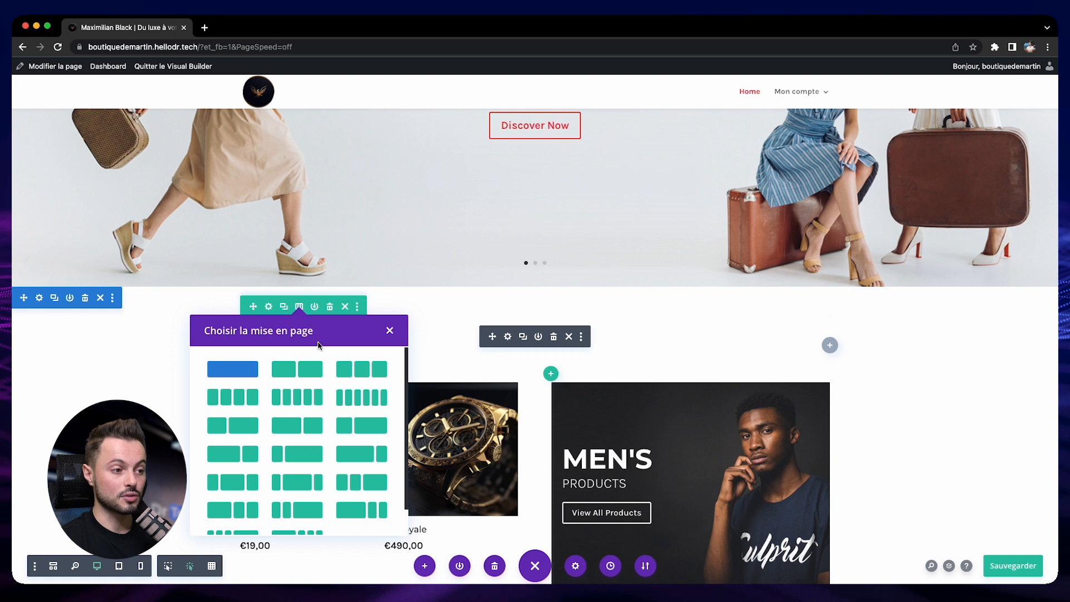
pyautogui.click(389, 331)
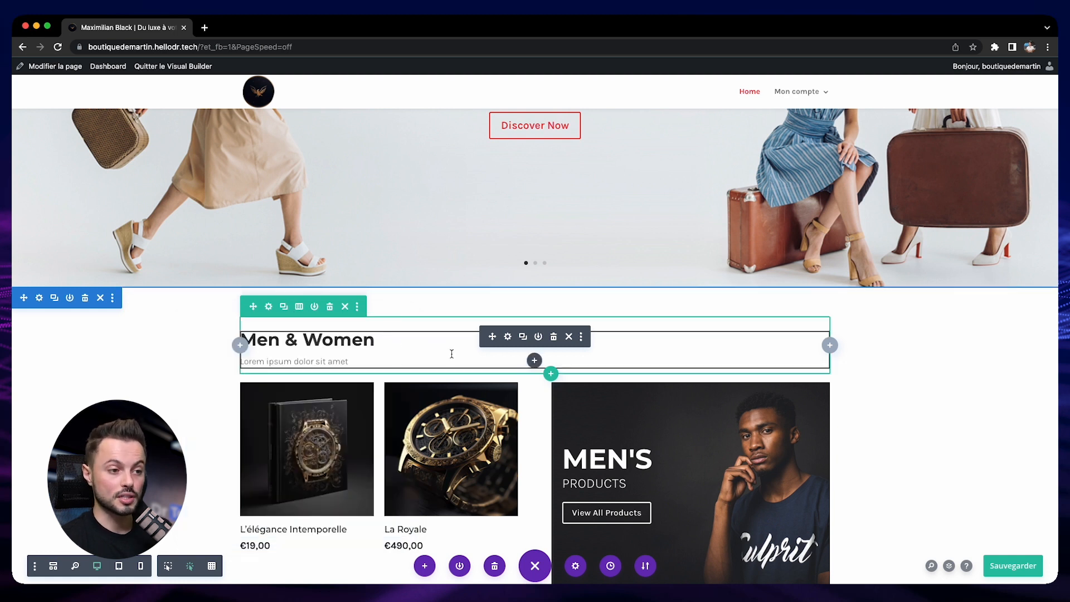
# - Look through the modules that can be inserted below the Men & Women heading text, and leave without inserting one
pyautogui.click(534, 360)
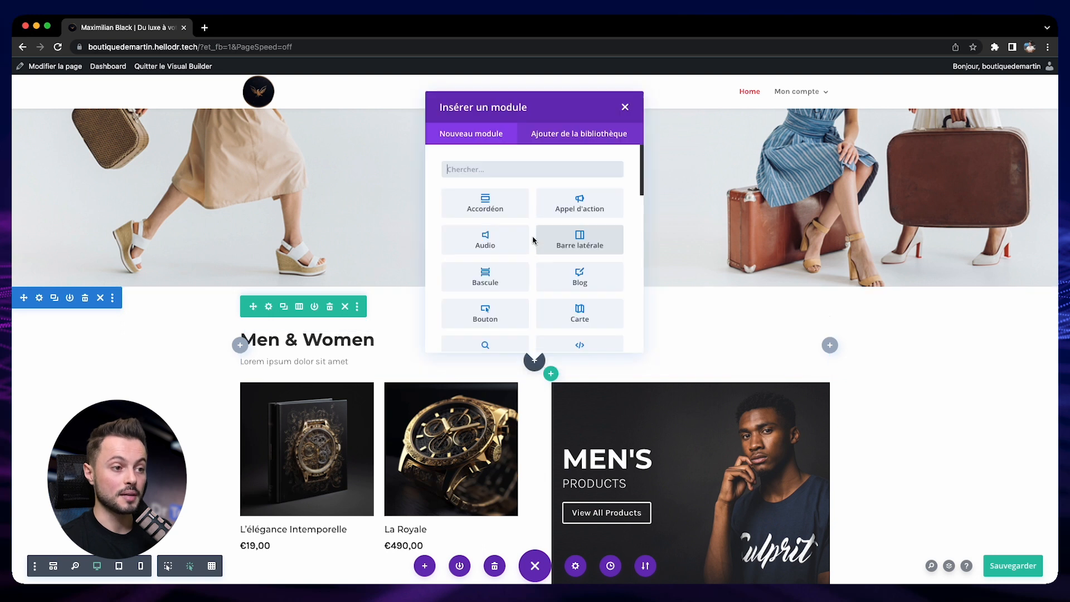
pyautogui.scroll(-3, 531, 241)
pyautogui.scroll(-1, 531, 240)
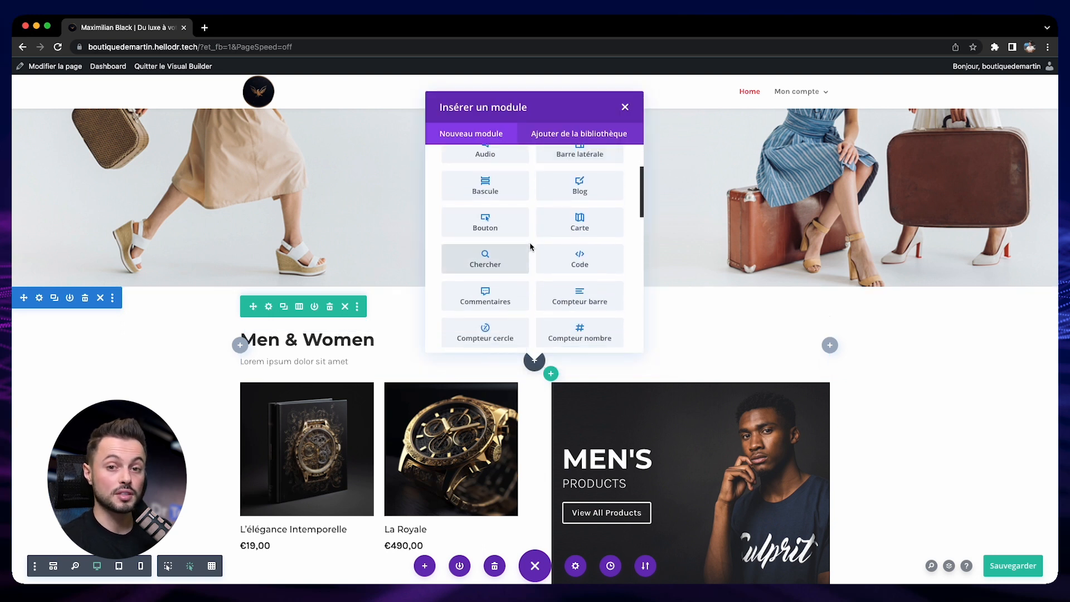
pyautogui.scroll(-1, 497, 239)
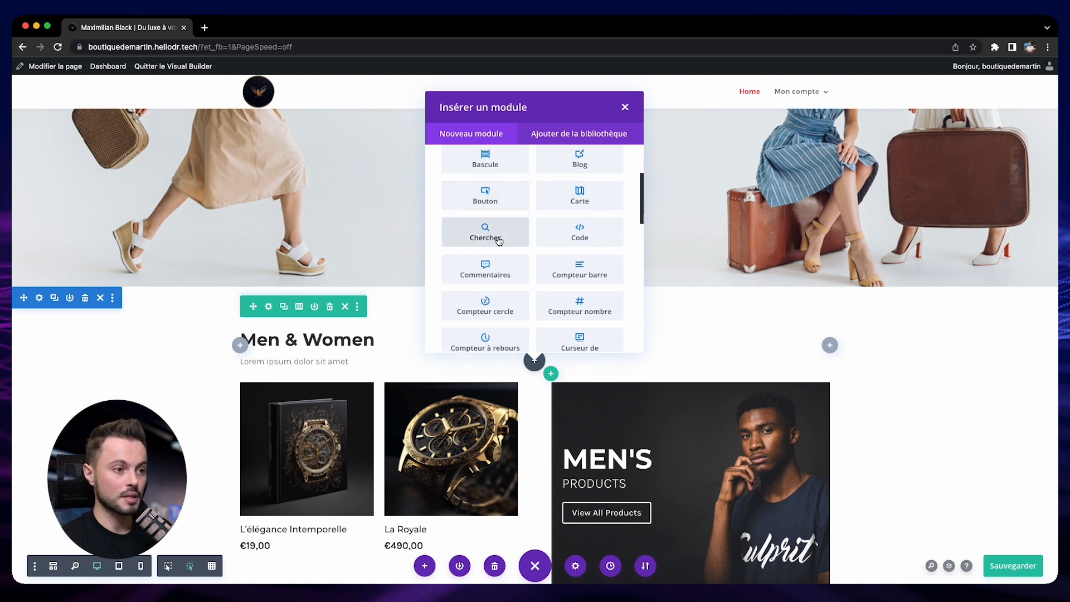
pyautogui.scroll(-2, 545, 263)
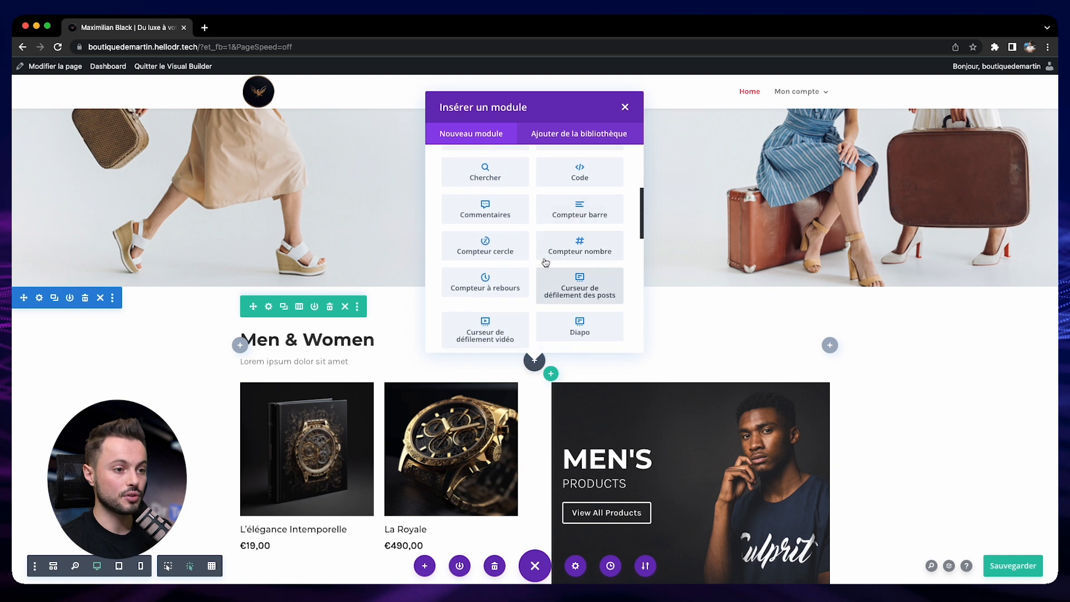
pyautogui.scroll(-2, 535, 264)
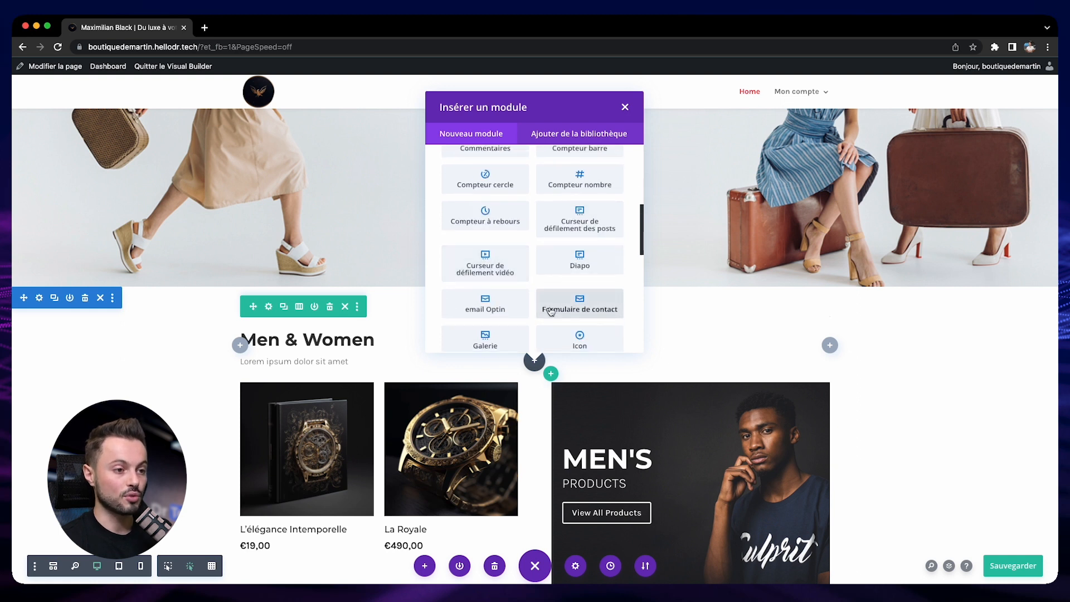
pyautogui.scroll(-2, 551, 311)
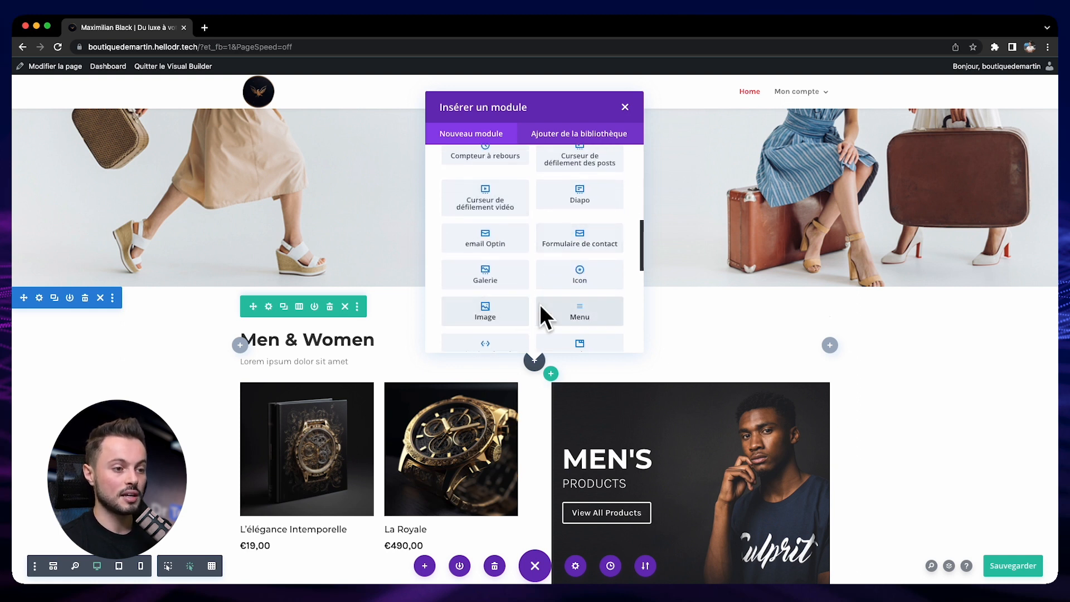
pyautogui.scroll(-6, 535, 268)
pyautogui.scroll(12, 535, 268)
pyautogui.click(653, 291)
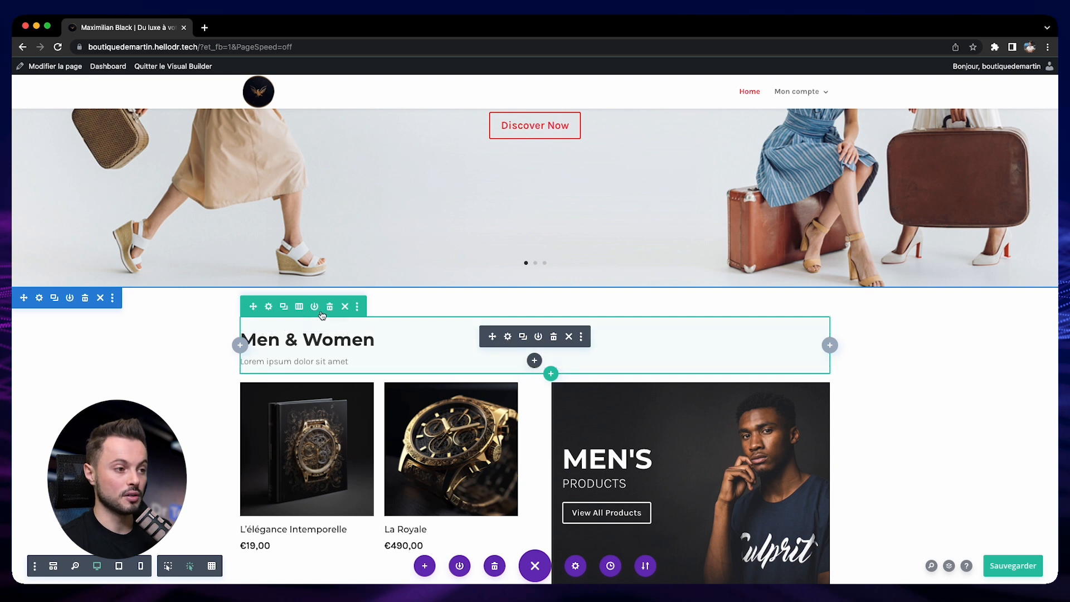
# - Check the column layouts of the men's products row and of the row with the Free Shipping and Secure Payment blurbs
pyautogui.scroll(-2, 325, 314)
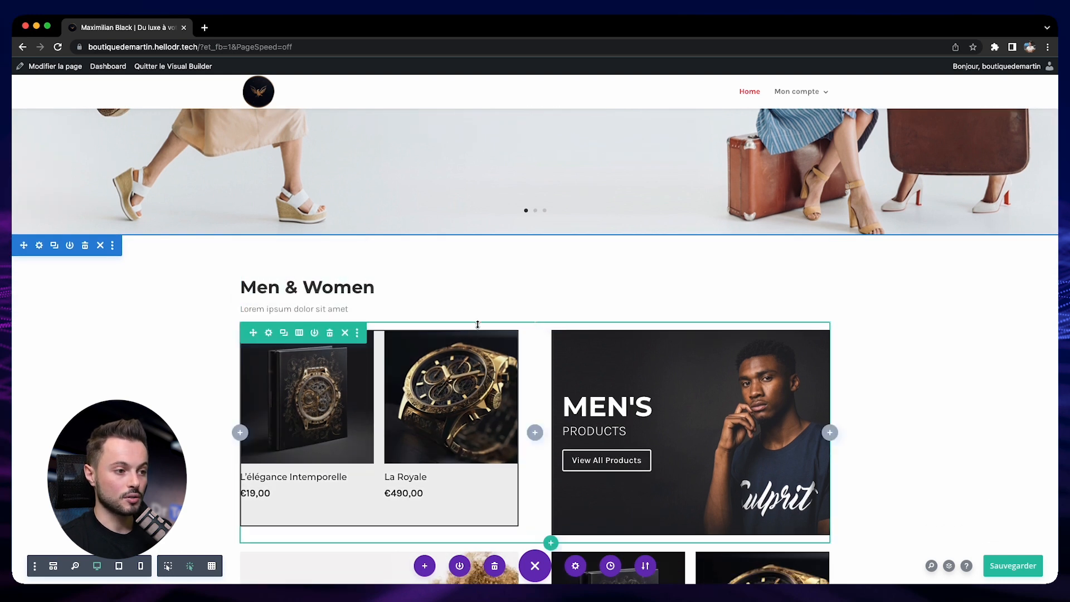
pyautogui.click(298, 332)
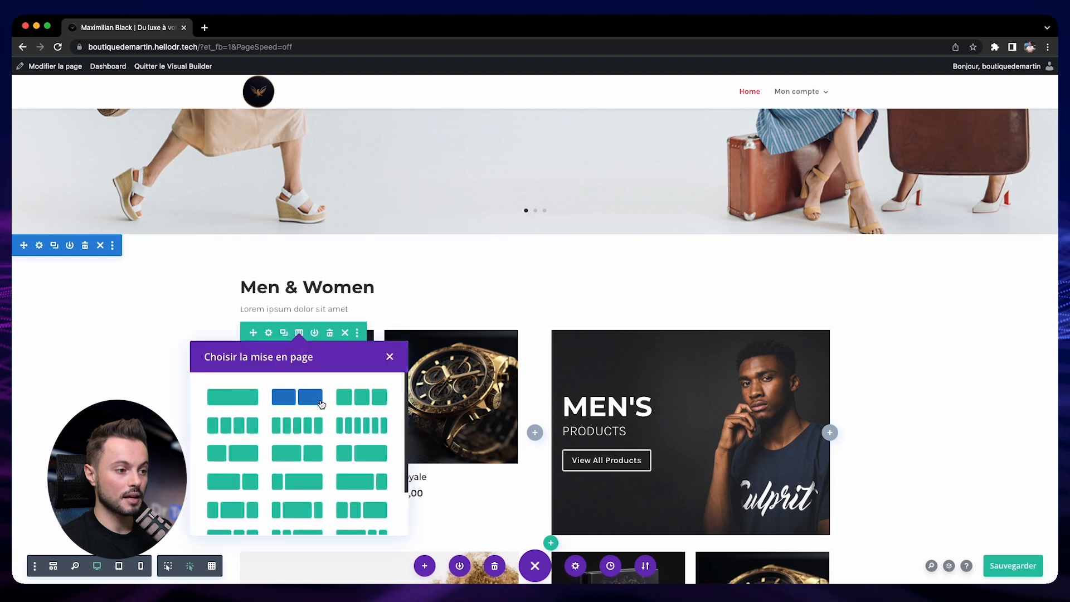
pyautogui.click(389, 352)
pyautogui.scroll(-3, 456, 411)
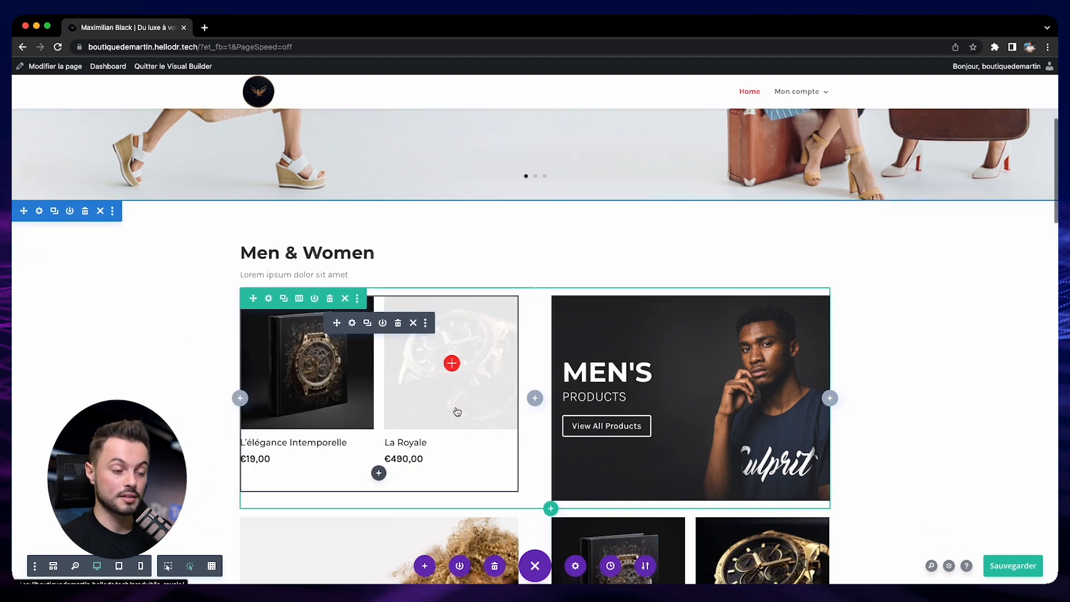
pyautogui.scroll(-3, 492, 477)
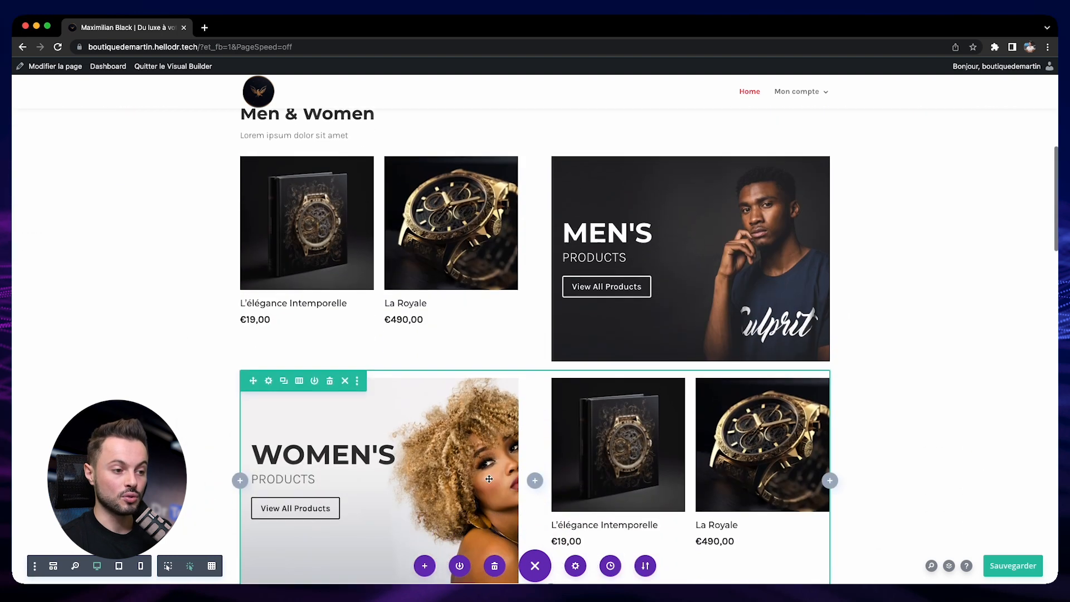
pyautogui.scroll(-6, 487, 448)
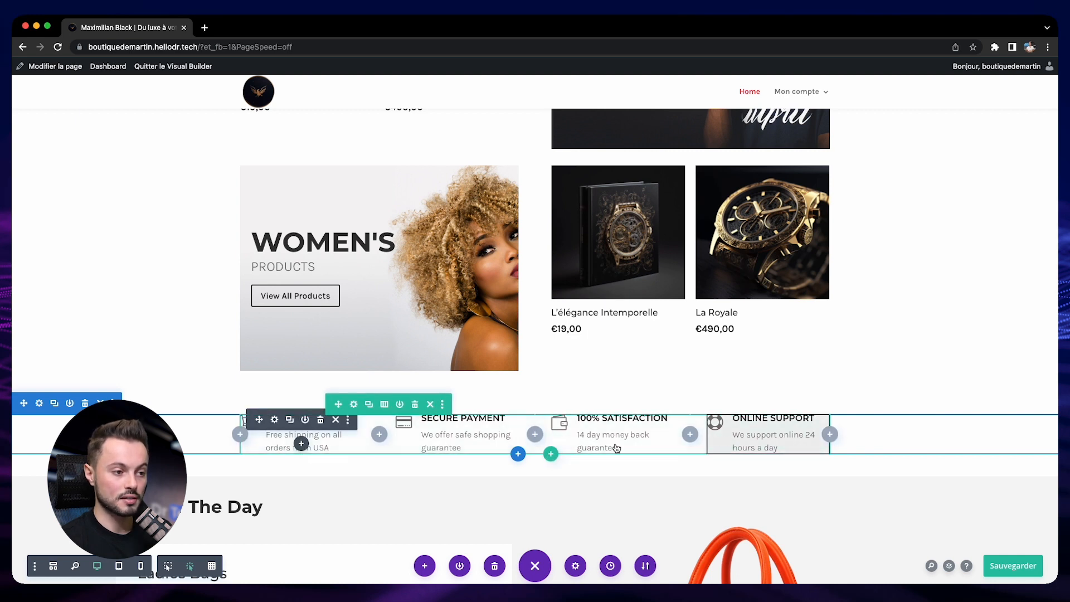
pyautogui.click(384, 404)
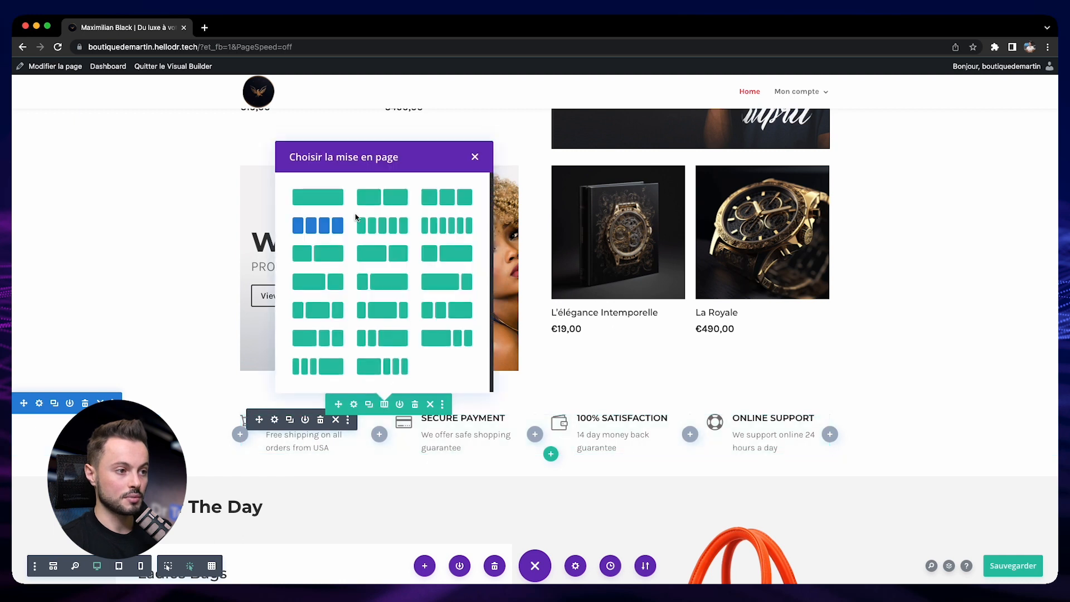
pyautogui.click(318, 226)
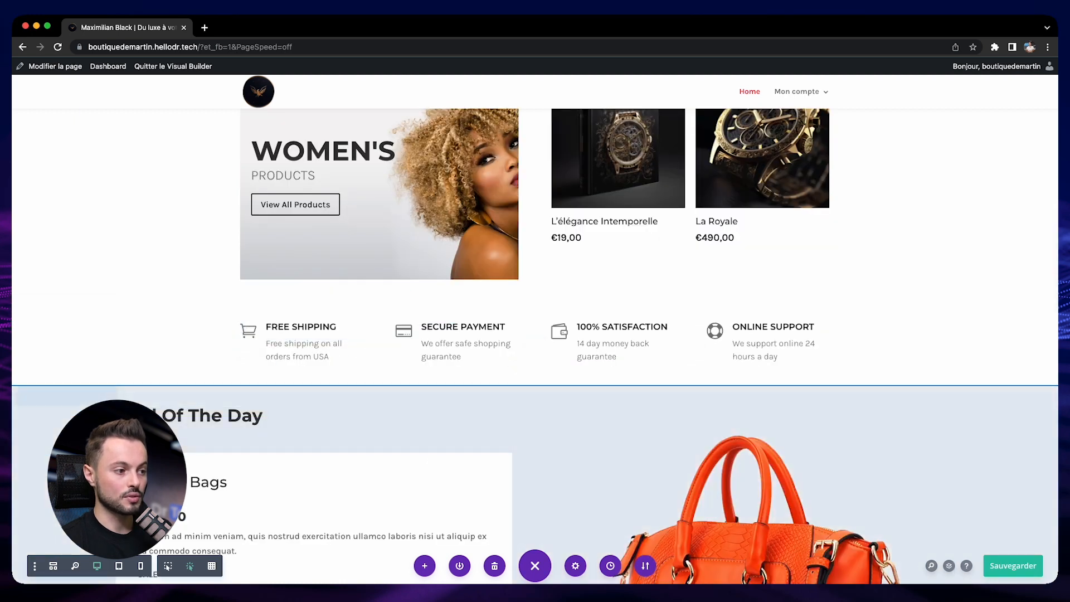
# - Review the rest of the page, from the Deal Of The Day section down to the watch product grid
pyautogui.scroll(-5, 614, 440)
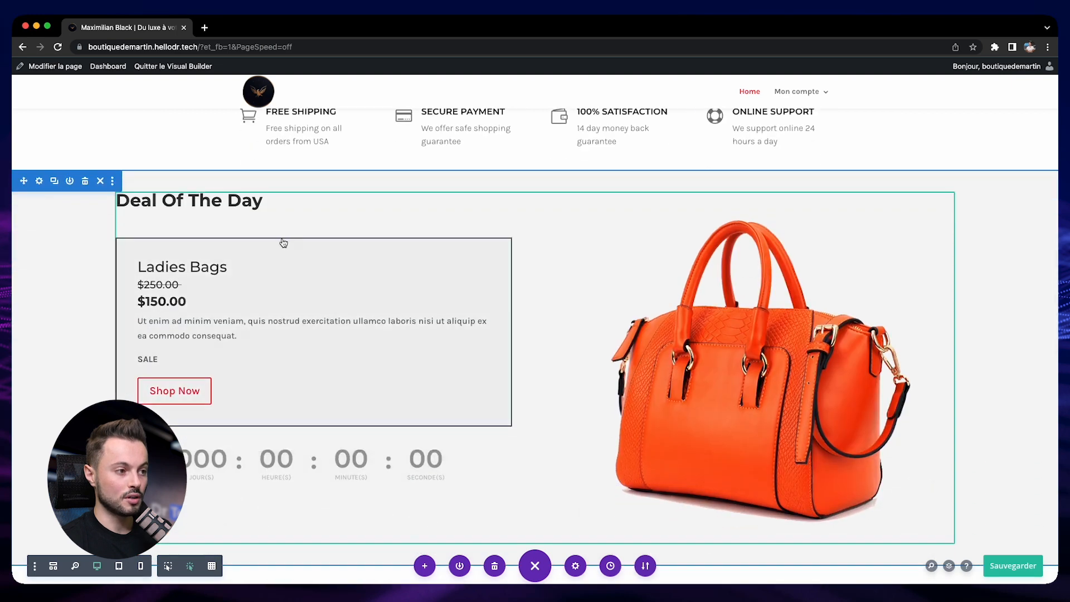
pyautogui.scroll(-10, 443, 474)
pyautogui.scroll(-2, 444, 465)
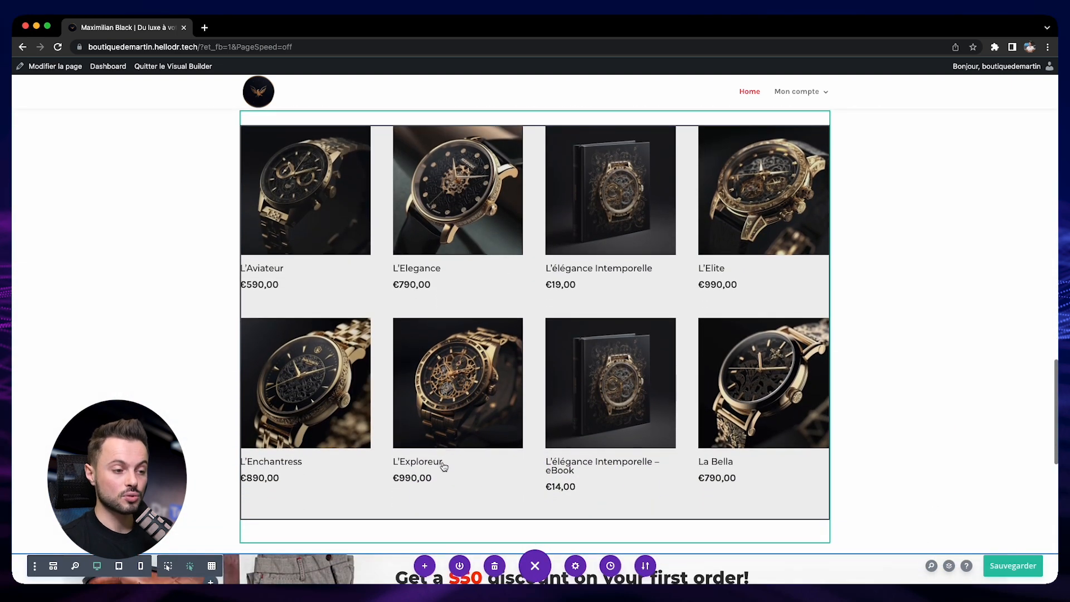
pyautogui.scroll(-1, 444, 466)
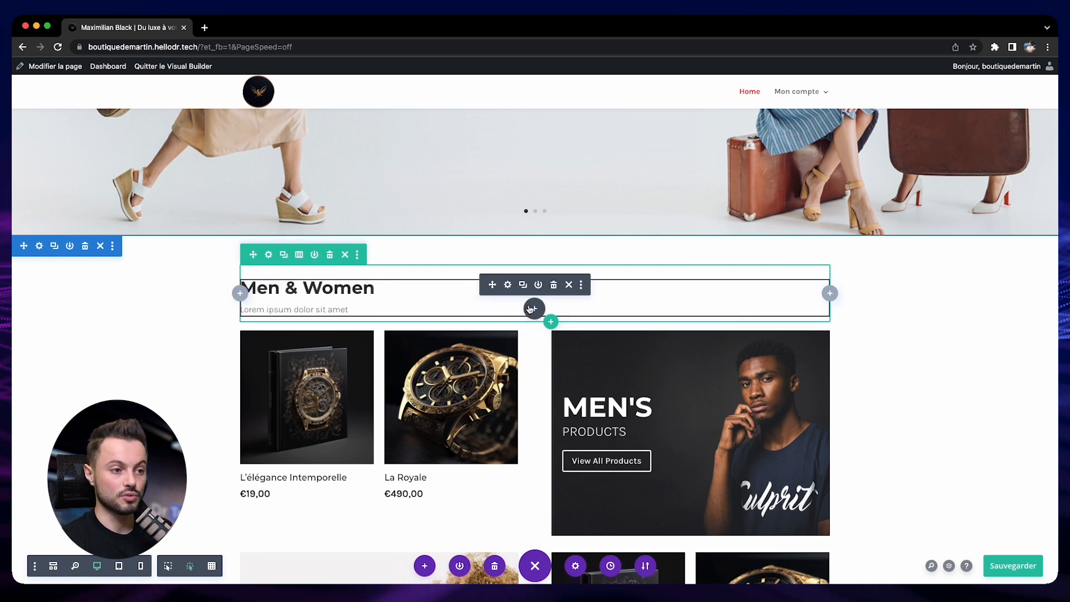
# - Insert an Image module with the default placeholder below the Men & Women heading text and accept its settings
pyautogui.click(534, 309)
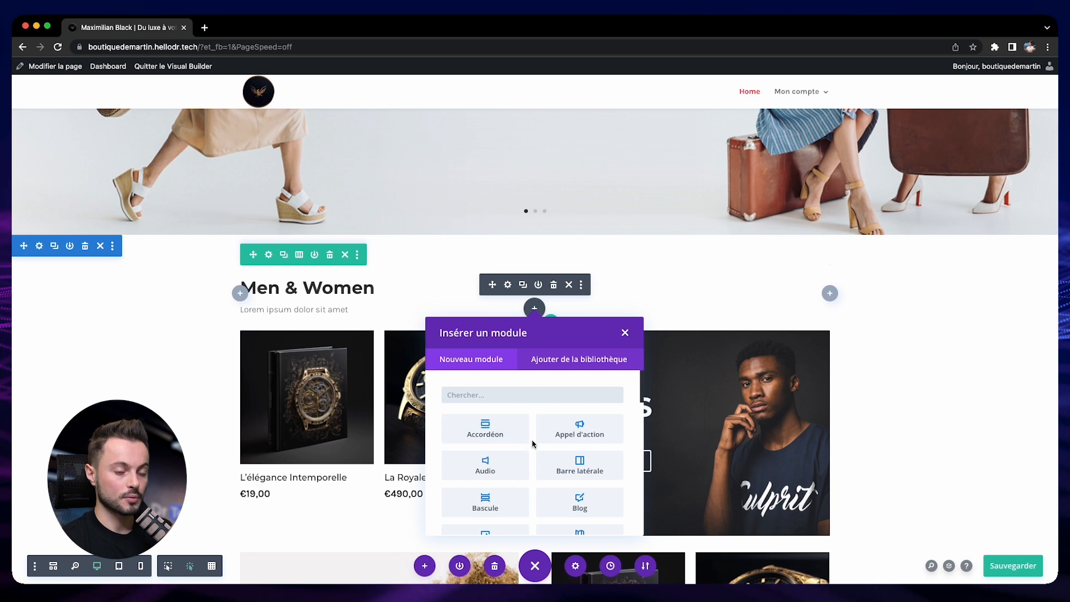
pyautogui.scroll(-5, 531, 443)
pyautogui.scroll(-3, 532, 444)
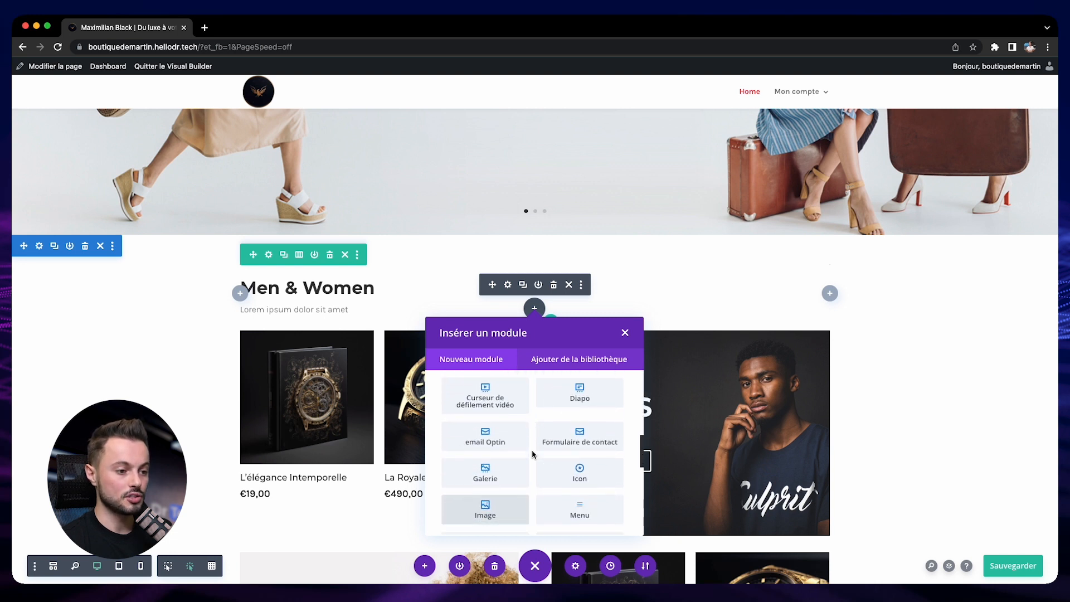
pyautogui.click(485, 505)
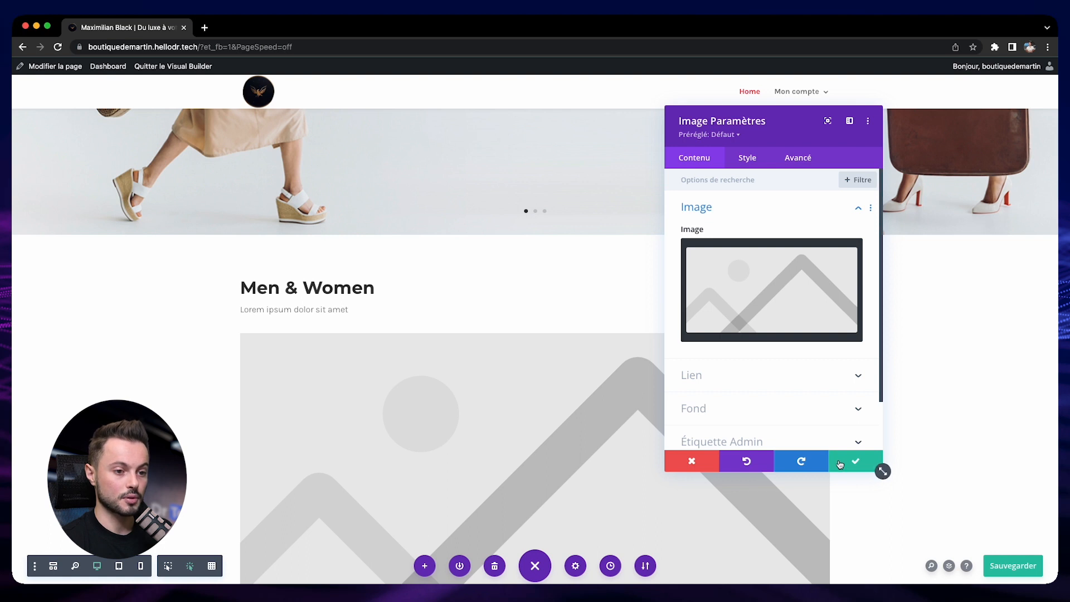
pyautogui.click(878, 466)
# - Insert a new row with two equal columns directly below the row containing the placeholder image
pyautogui.moveTo(522, 457)
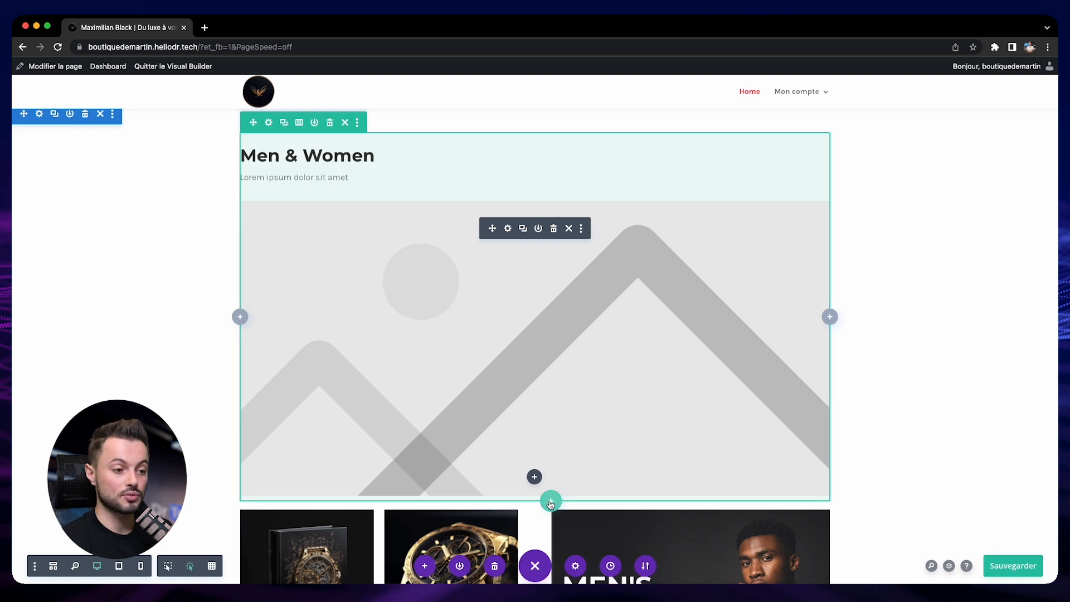
pyautogui.click(551, 502)
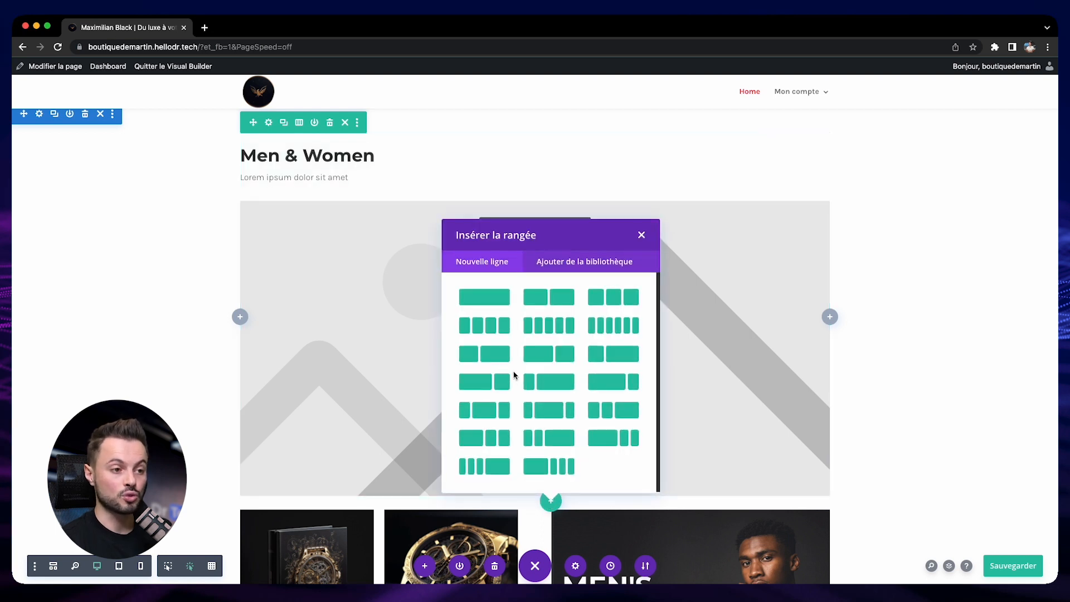
pyautogui.click(559, 302)
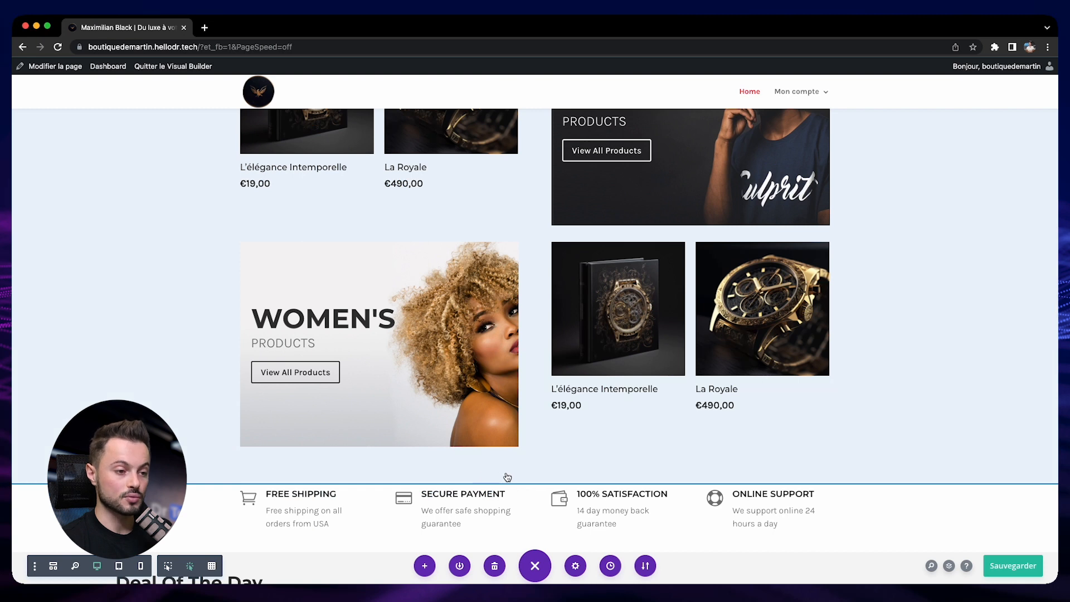
# - Insert a Normal section between the women's products and the Free Shipping blurbs, with a row of two equal columns
pyautogui.moveTo(535, 485)
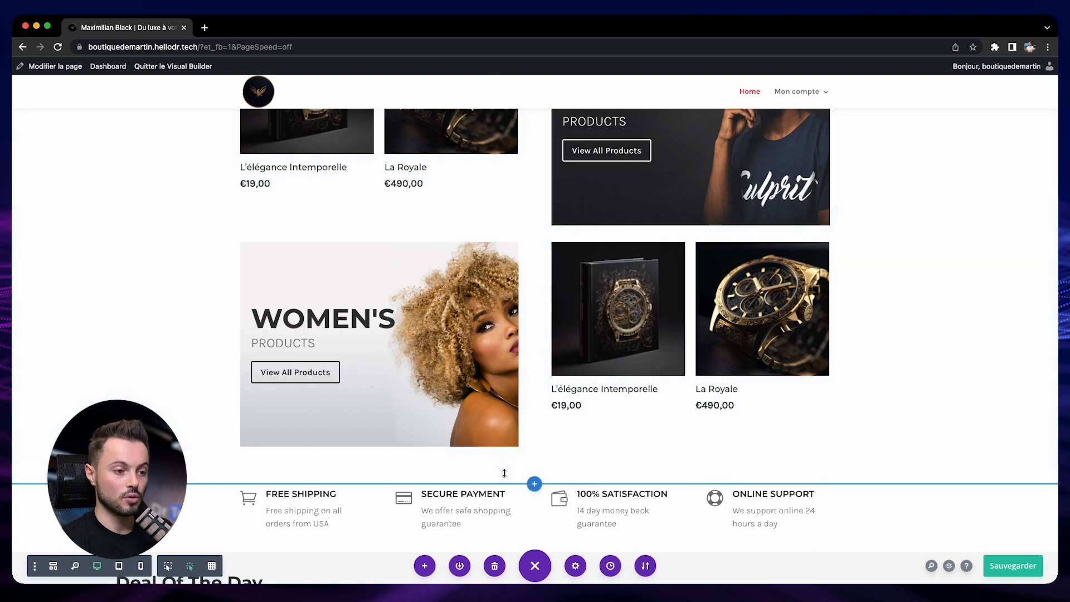
pyautogui.click(535, 484)
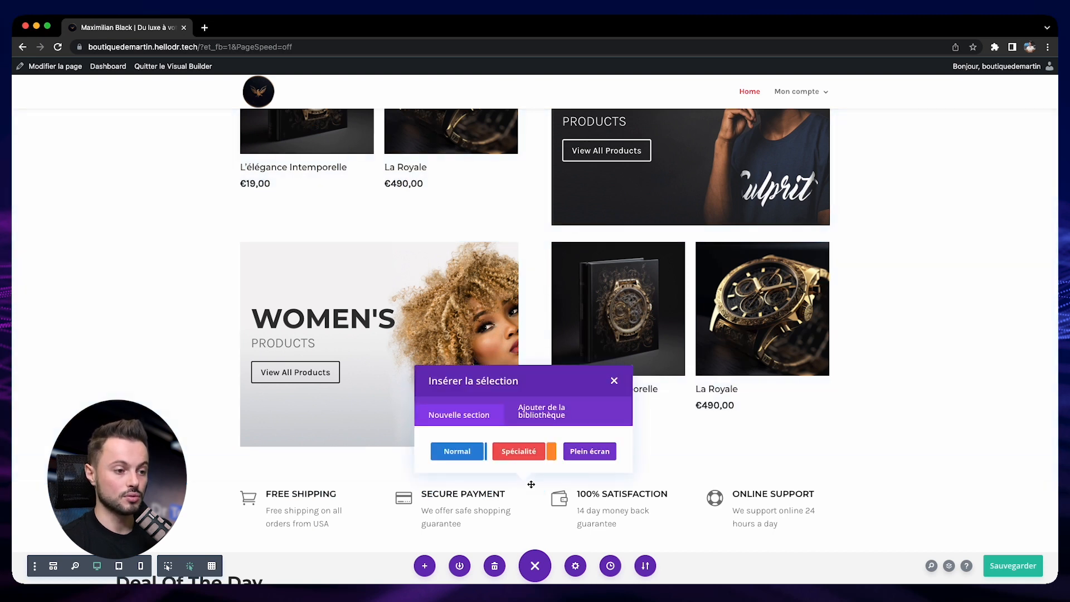
pyautogui.click(461, 459)
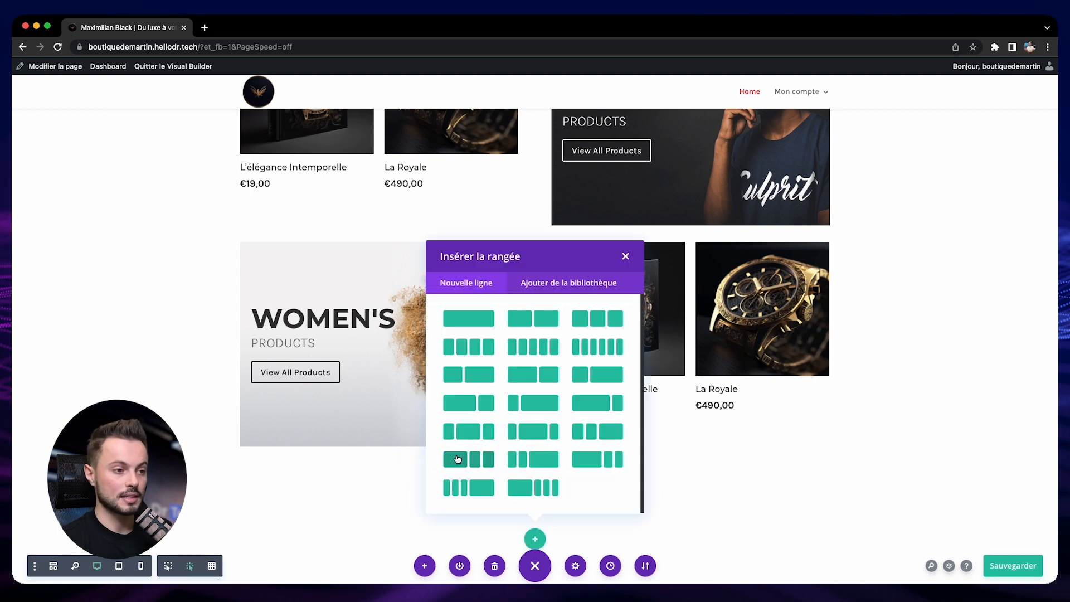
pyautogui.click(524, 320)
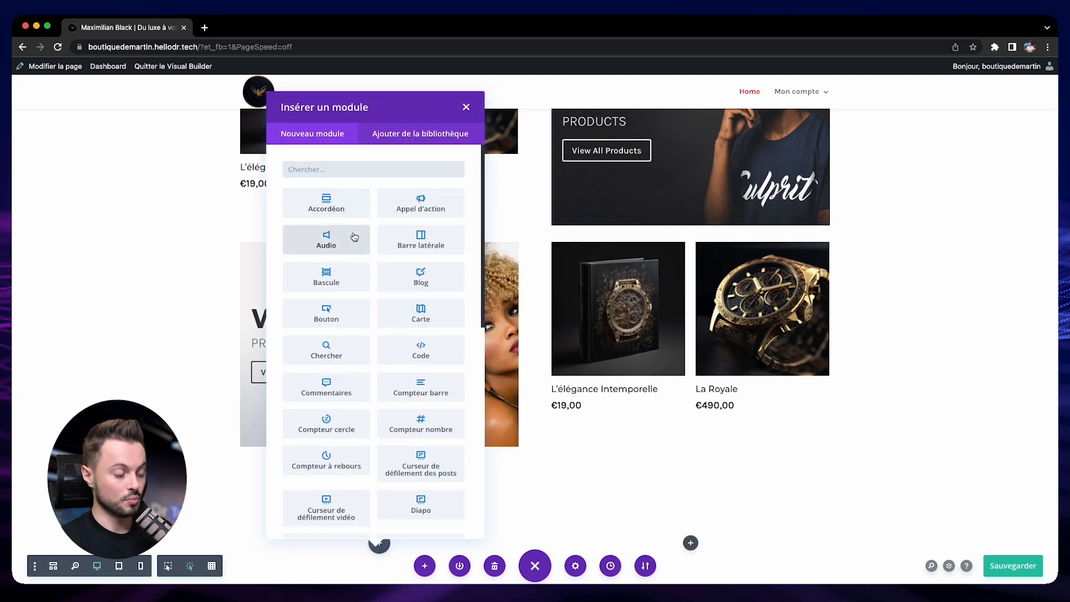
# - Add a Text module to the new row's first column and an Image module to its second, keep the default contents, and save
pyautogui.write('text')
pyautogui.click(334, 204)
pyautogui.click(691, 481)
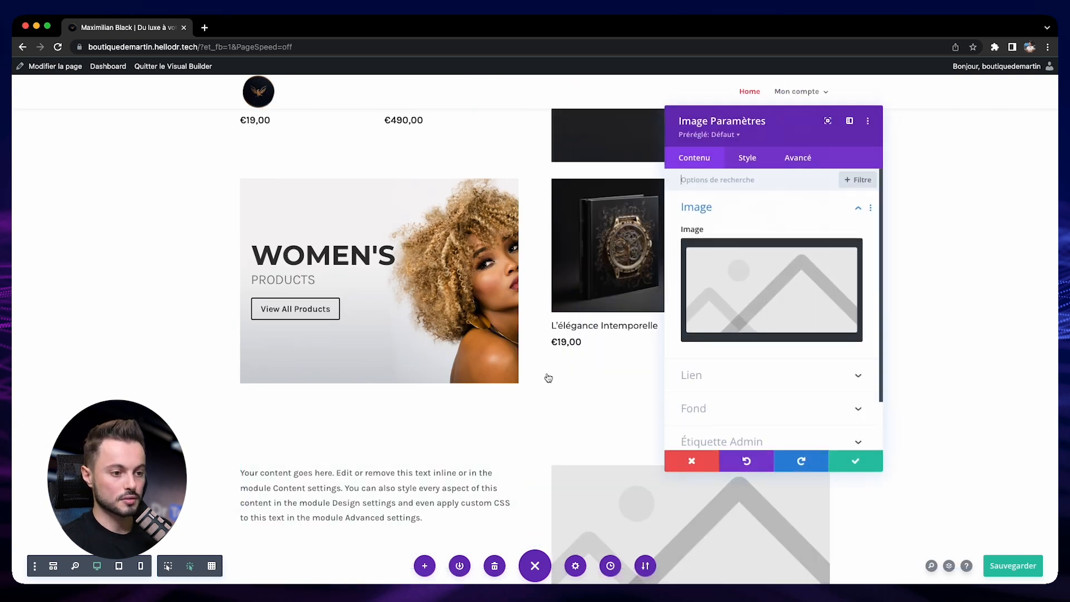
pyautogui.scroll(-2, 548, 378)
pyautogui.click(854, 464)
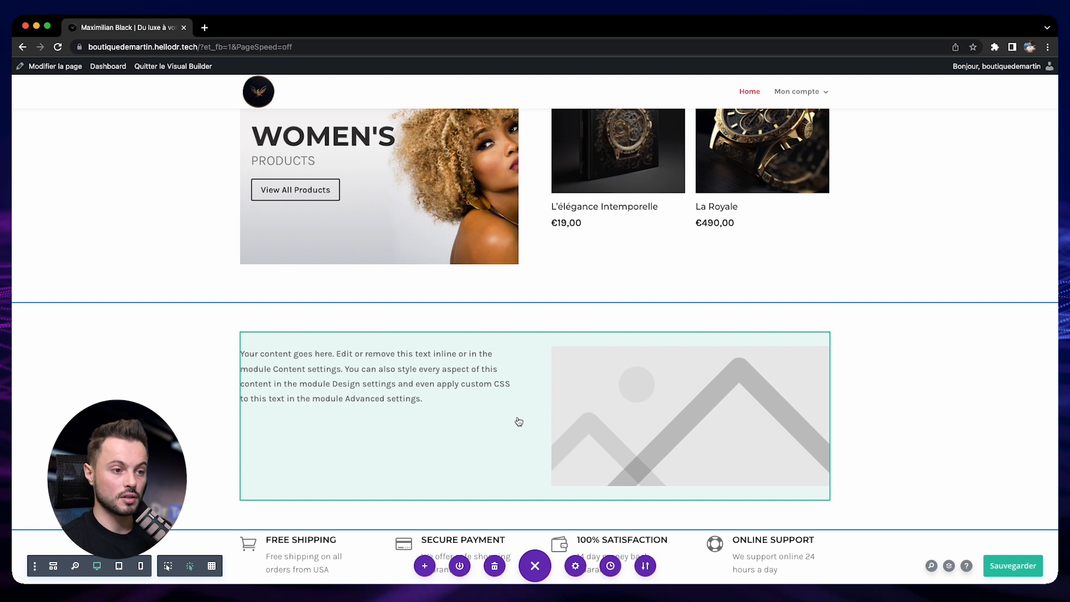
pyautogui.press('super+s')
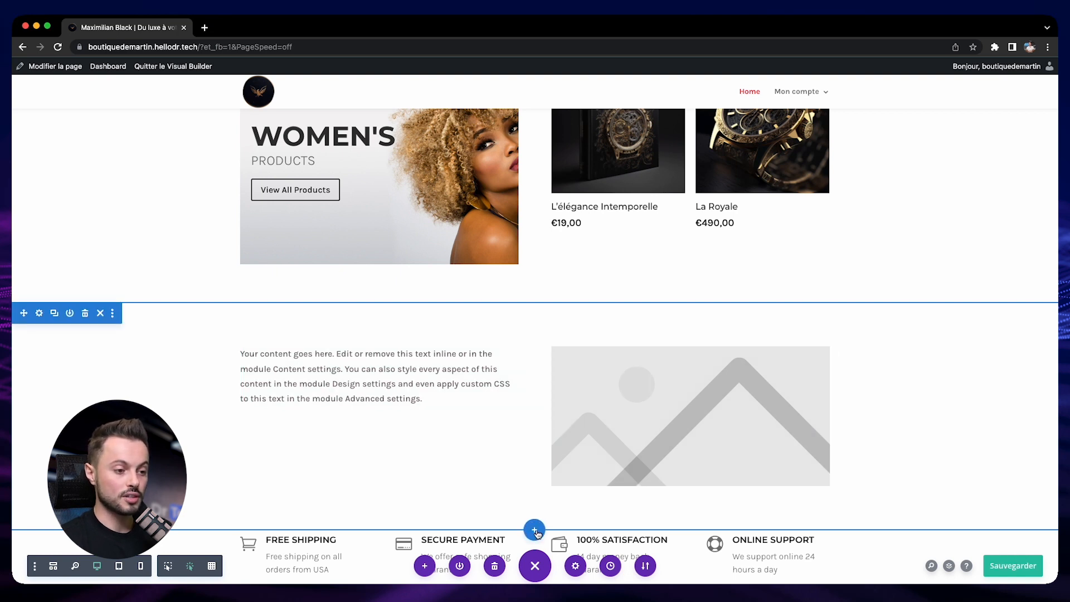
# - Try a Specialty section above the Free Shipping blurbs with a one-column row nested in its first area, and delete the section
pyautogui.click(535, 530)
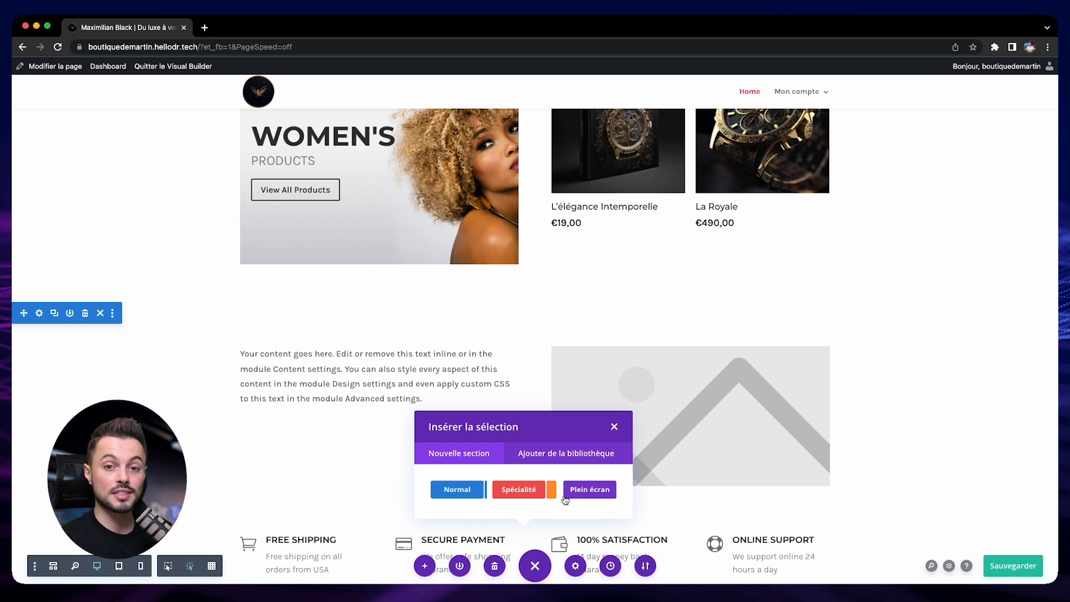
pyautogui.click(521, 494)
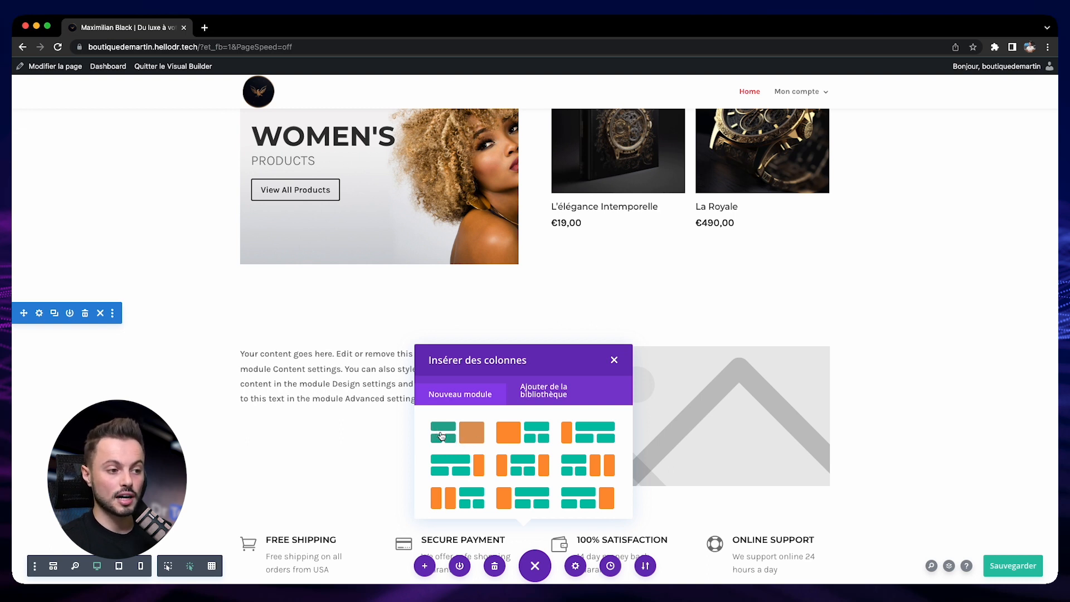
pyautogui.click(473, 437)
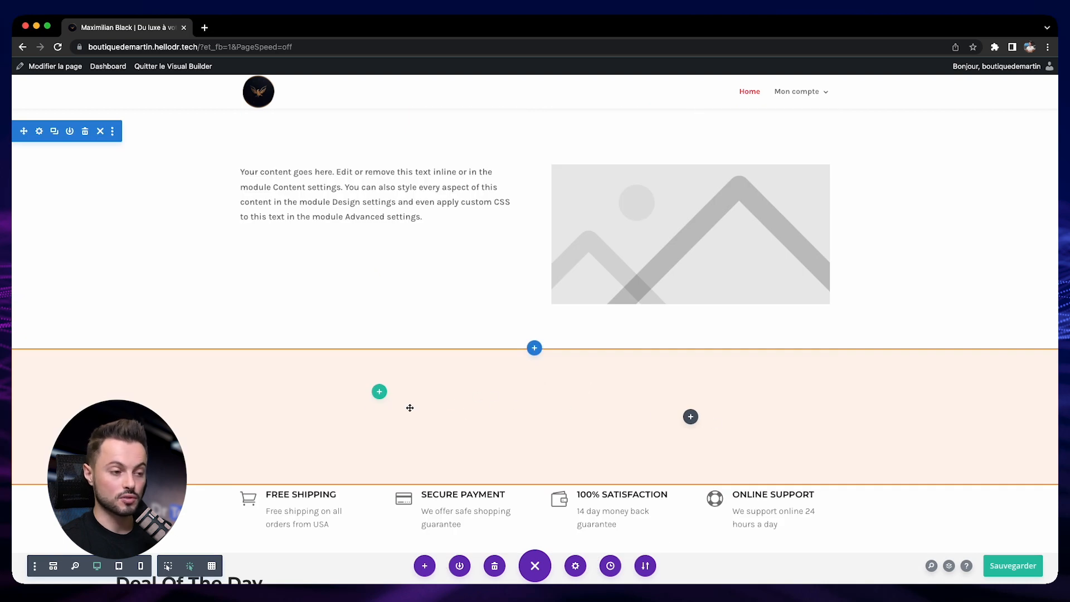
pyautogui.click(379, 394)
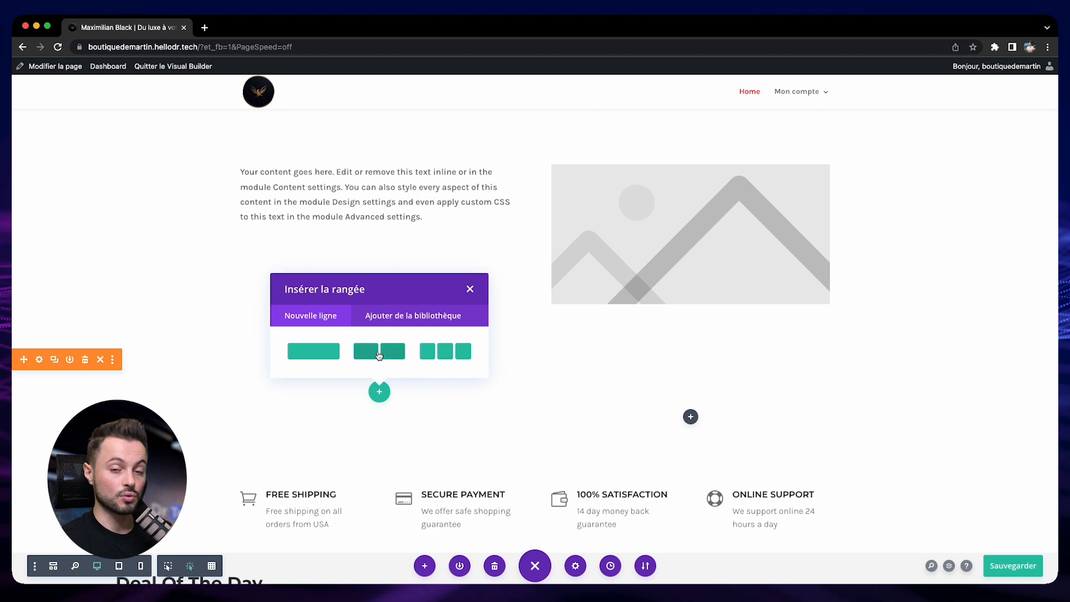
pyautogui.click(314, 351)
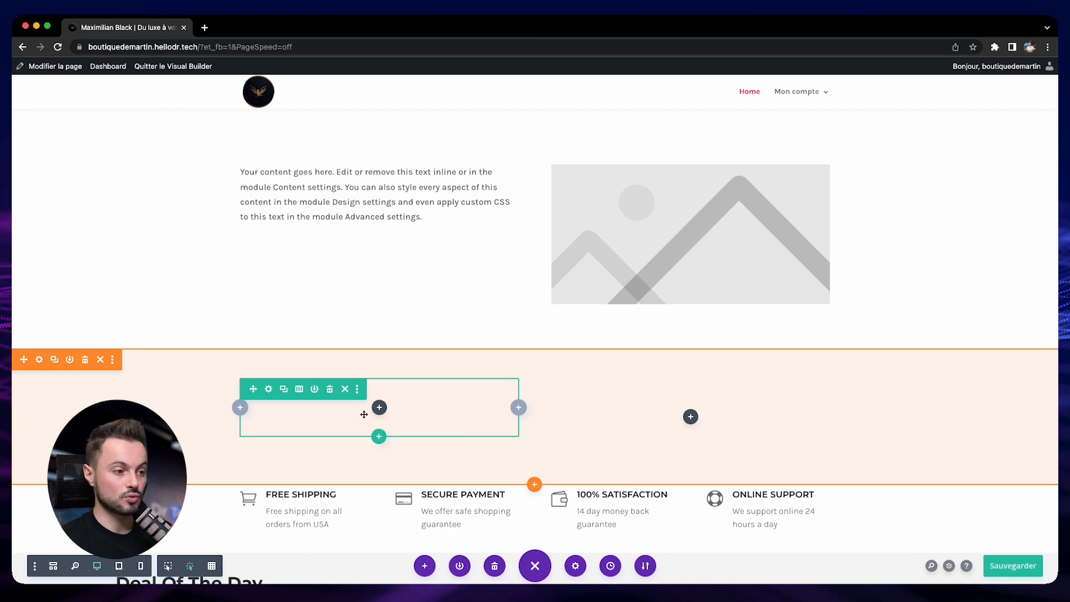
pyautogui.click(85, 361)
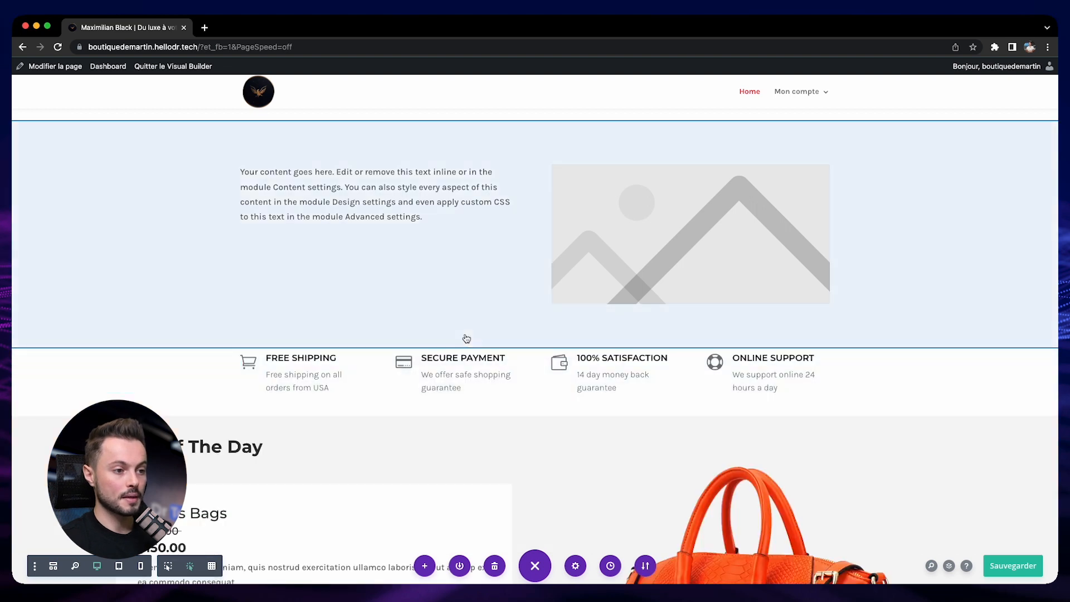
# - Insert a full-width section above the Free Shipping blurbs holding a full-width Image module with the default placeholder, and save
pyautogui.click(535, 346)
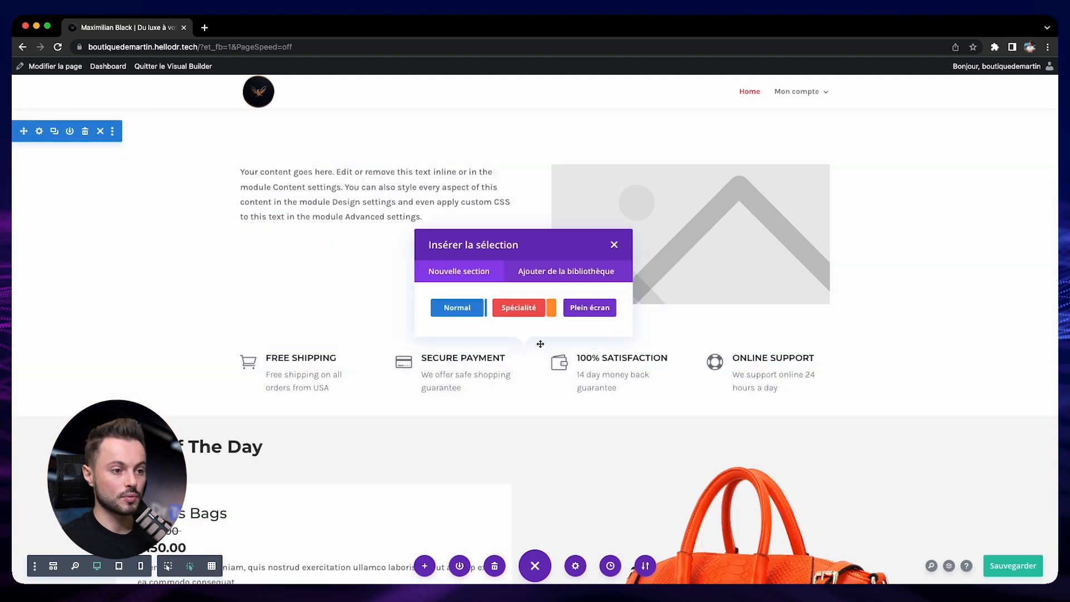
pyautogui.click(591, 309)
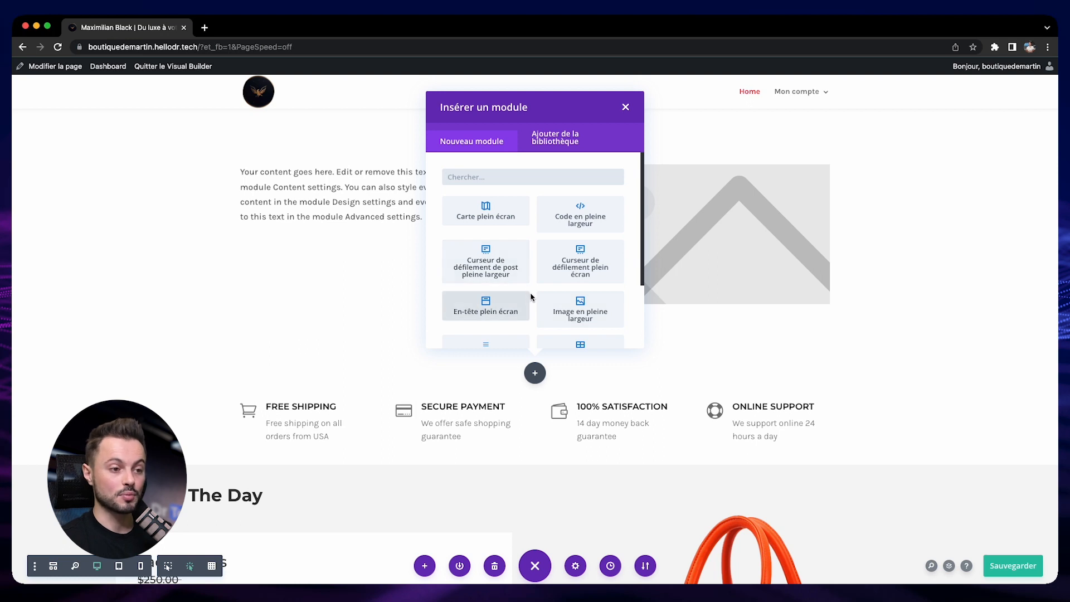
pyautogui.click(591, 316)
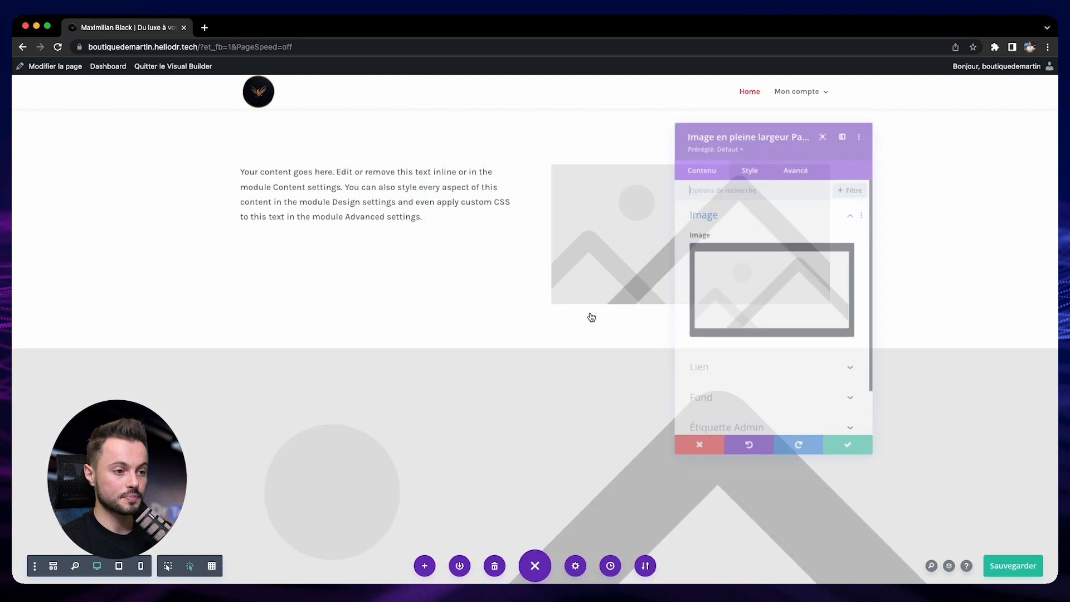
pyautogui.scroll(-5, 543, 312)
pyautogui.scroll(-2, 405, 325)
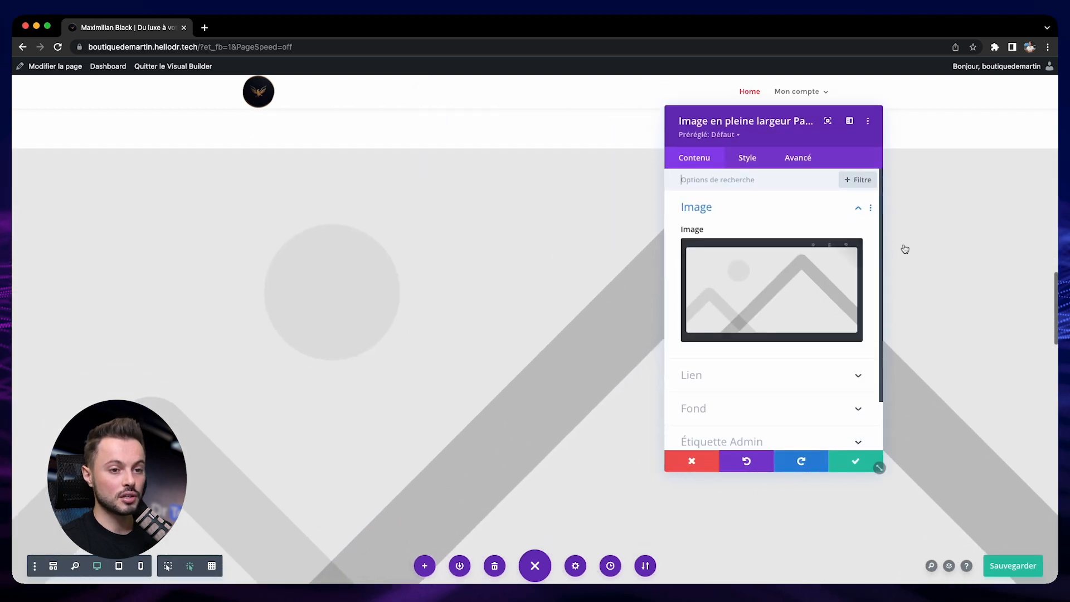
pyautogui.scroll(-2, 974, 399)
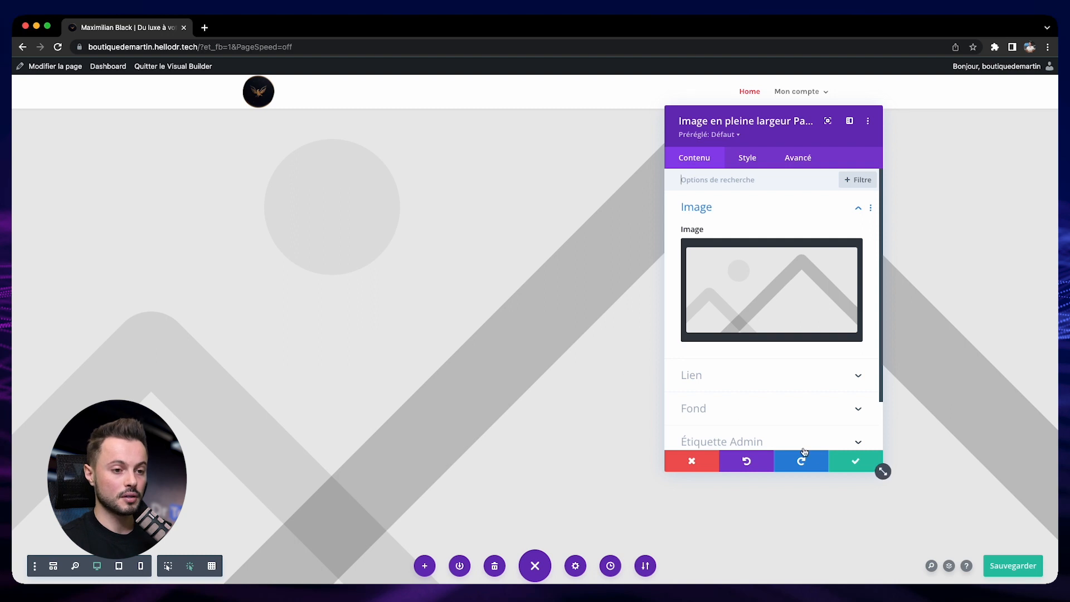
pyautogui.click(878, 466)
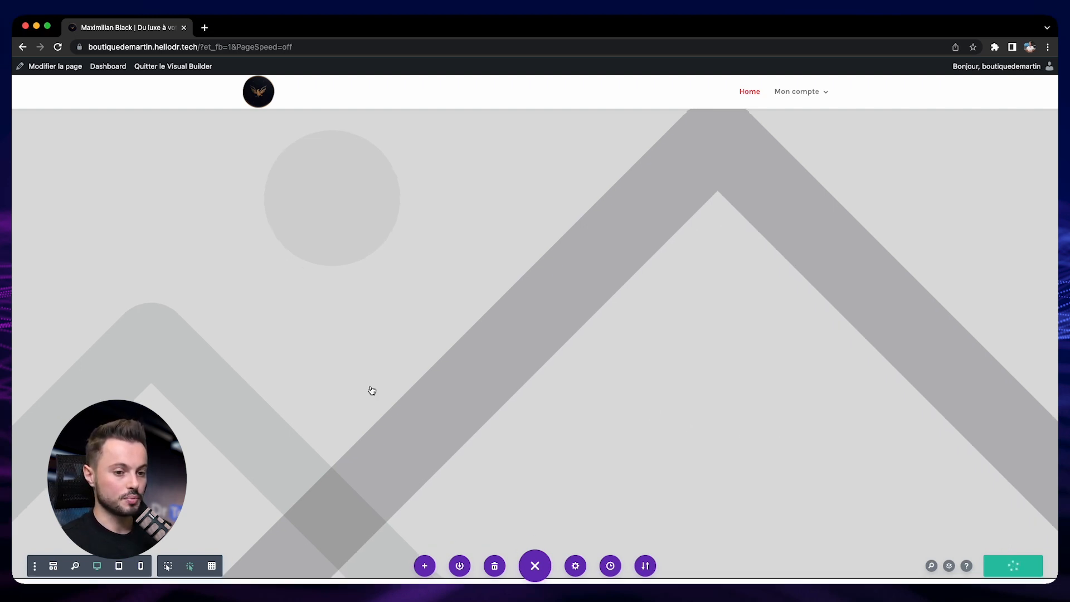
pyautogui.hotkey('ctrl', 's')
# - Move the Text module above the placeholder image in the second column, and try moving the row into the Deal Of The Day section
pyautogui.scroll(3, 370, 384)
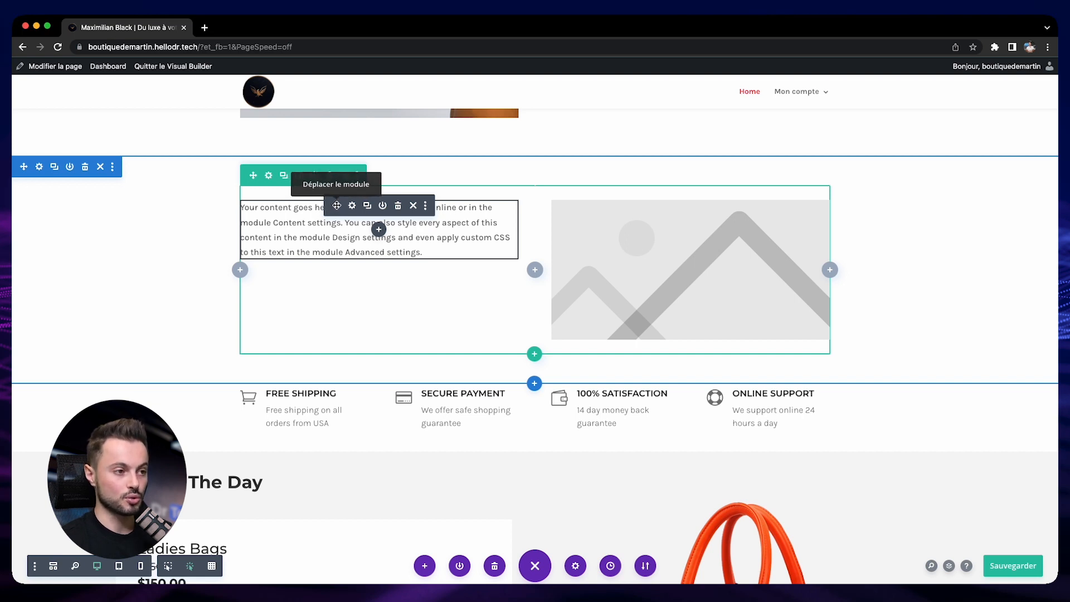
pyautogui.moveTo(337, 207); pyautogui.dragTo(706, 215)
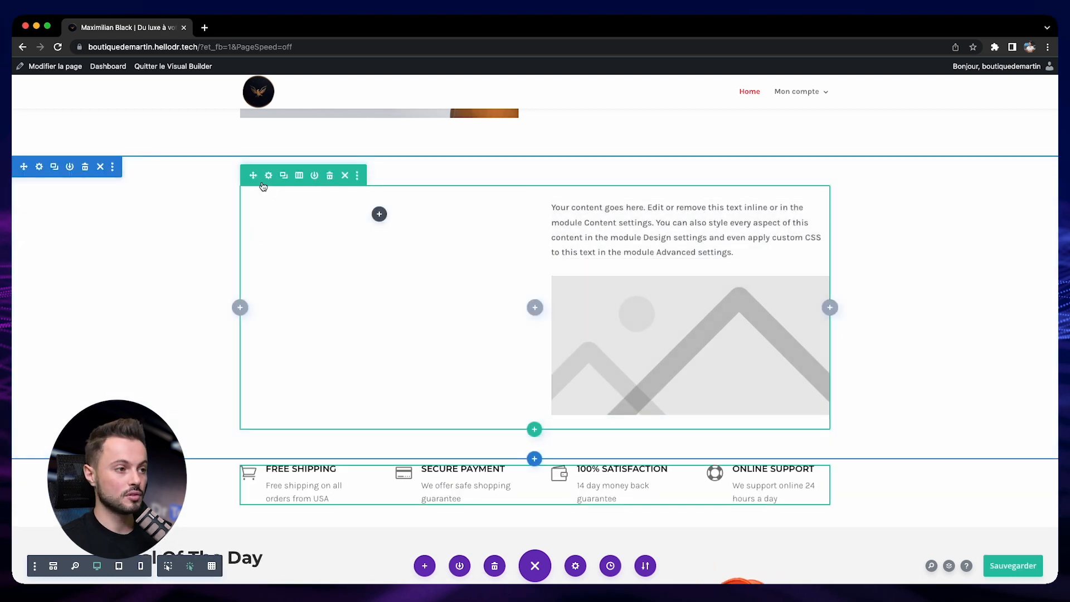
pyautogui.moveTo(253, 175); pyautogui.dragTo(453, 305)
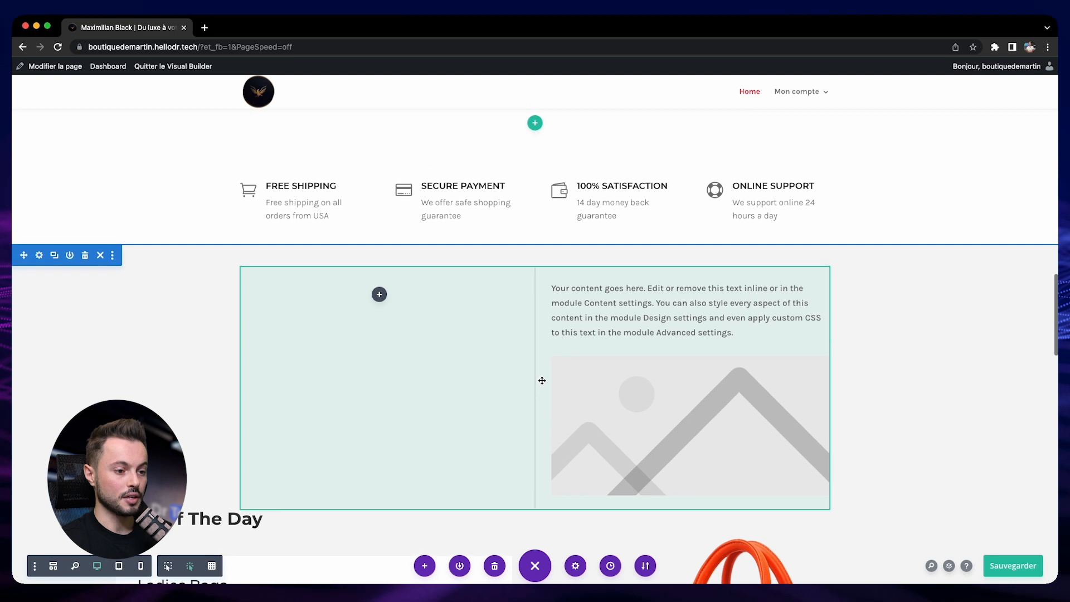
pyautogui.scroll(1, 375, 327)
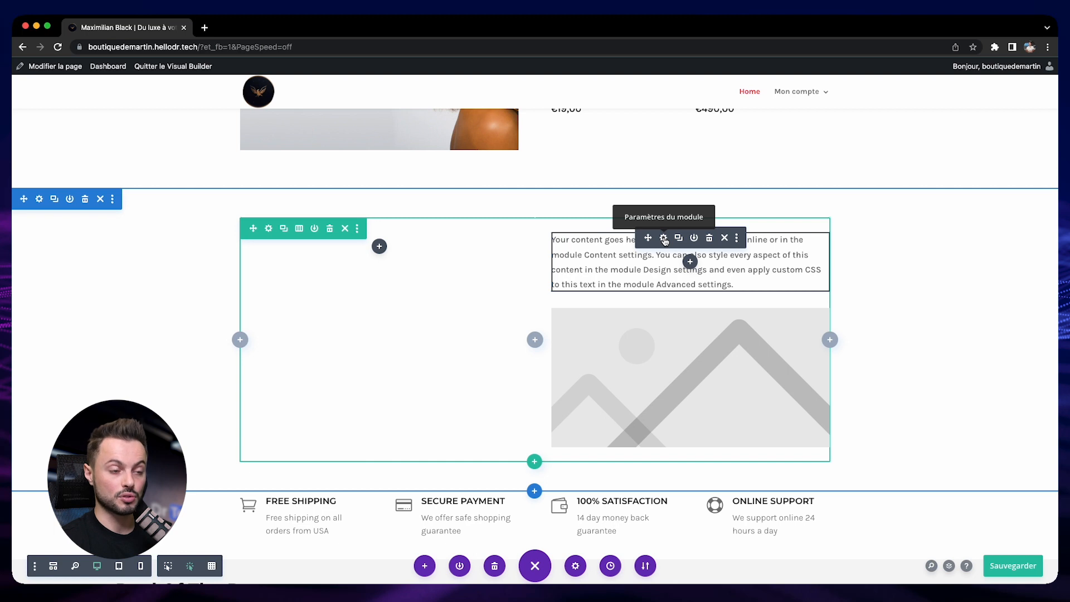
# - Look at the Text module's settings and discard them, and duplicate the module in the second column
pyautogui.click(664, 240)
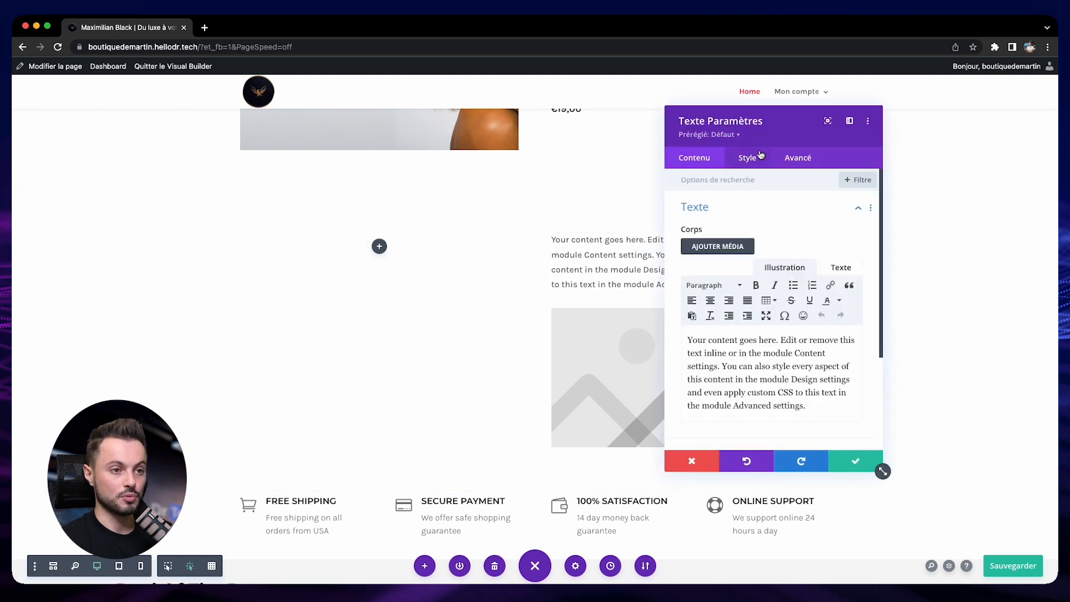
pyautogui.moveTo(761, 154); pyautogui.dragTo(296, 162)
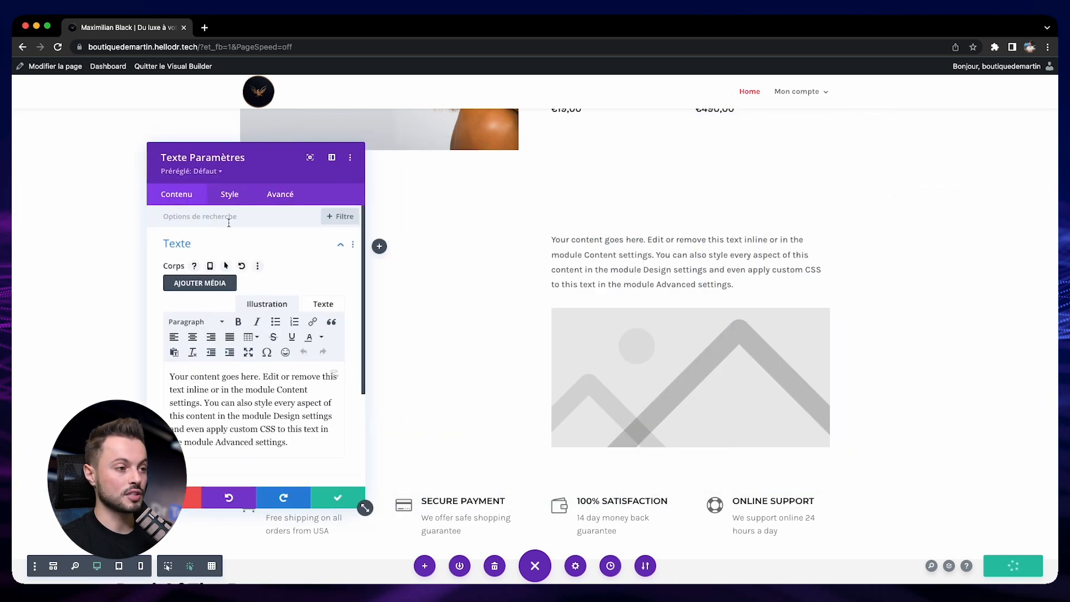
pyautogui.click(189, 502)
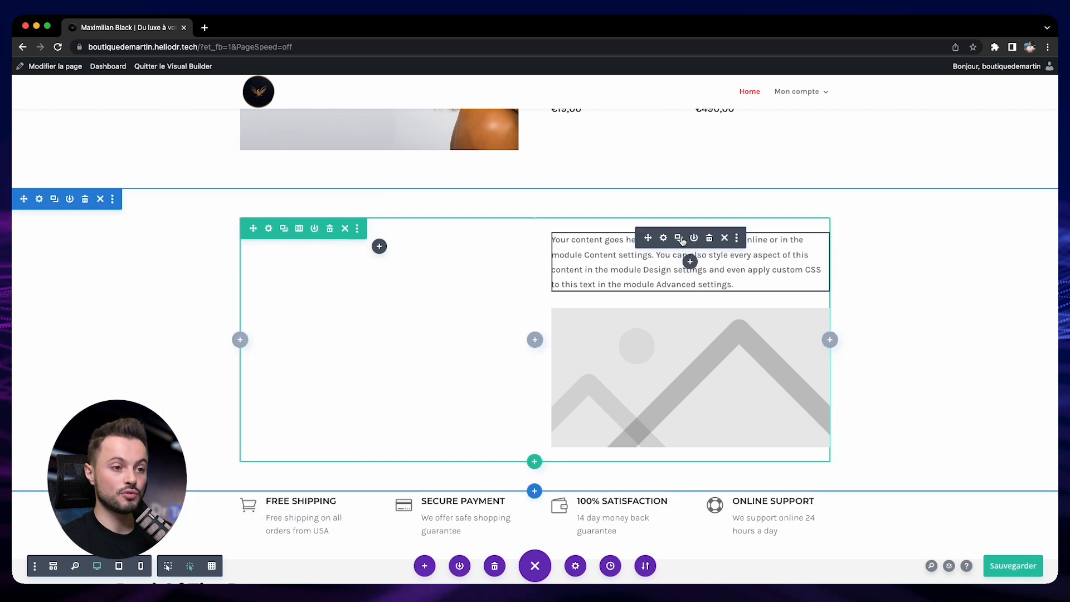
pyautogui.click(679, 240)
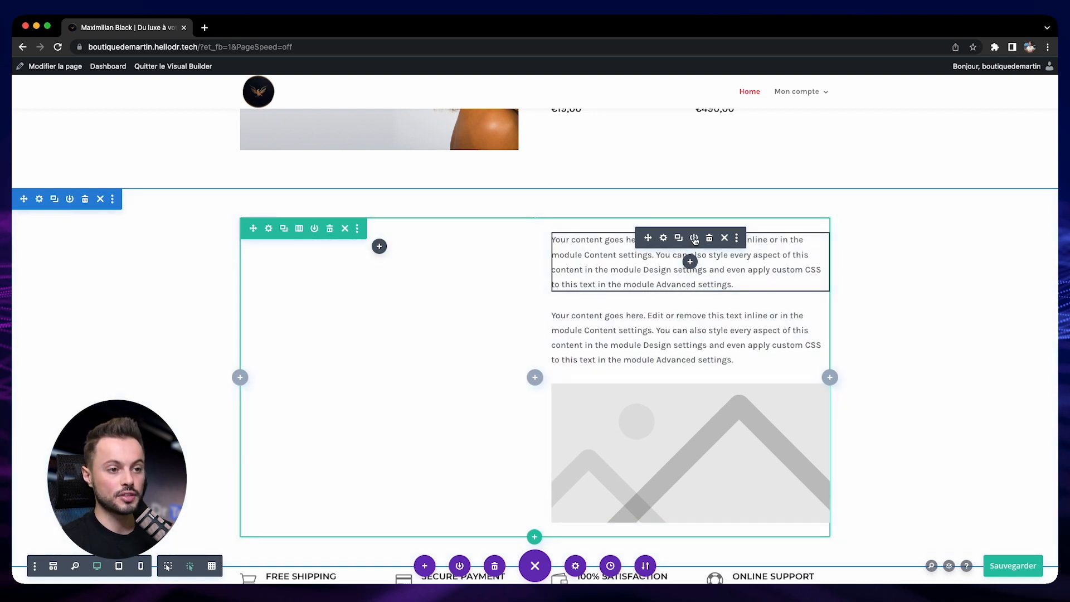
# - Review the options for adding the upper Text module to the library, close them without saving, and delete that module
pyautogui.click(694, 239)
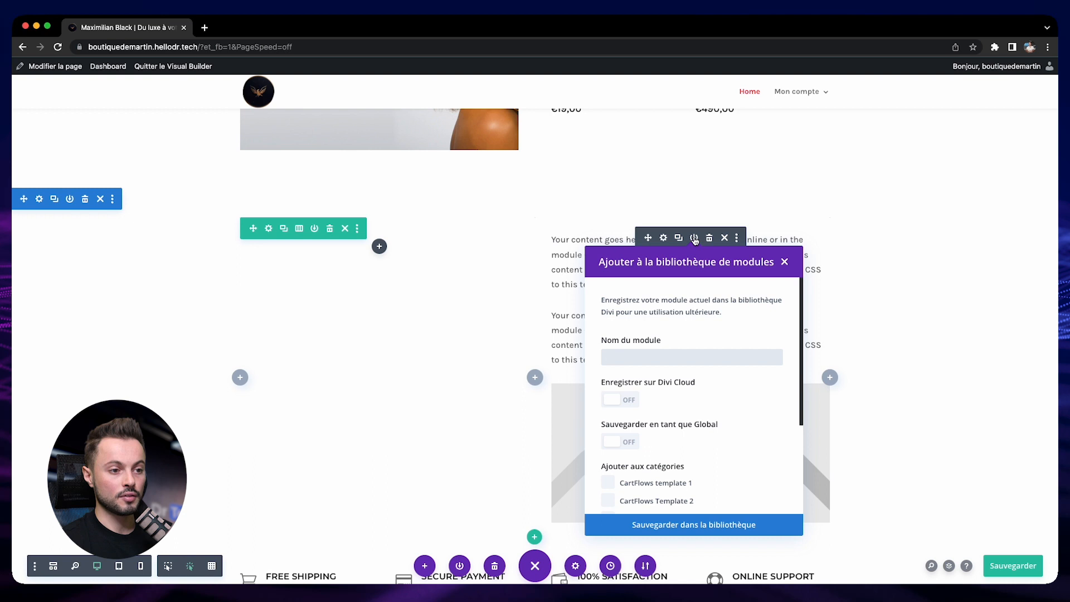
pyautogui.scroll(-1, 653, 353)
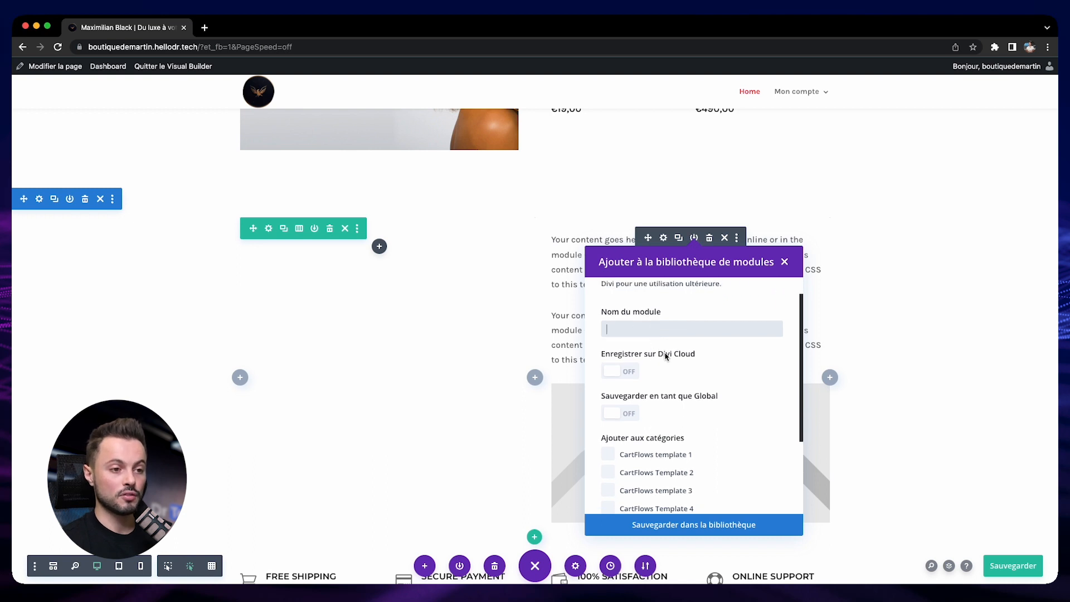
pyautogui.scroll(-1, 677, 356)
pyautogui.scroll(-1, 685, 357)
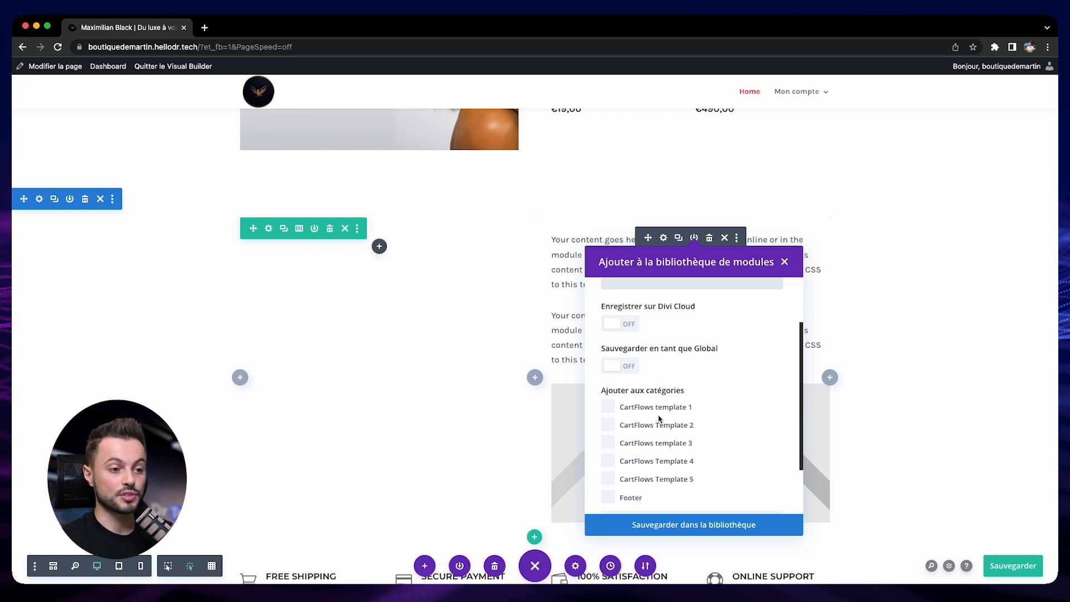
pyautogui.scroll(-1, 660, 419)
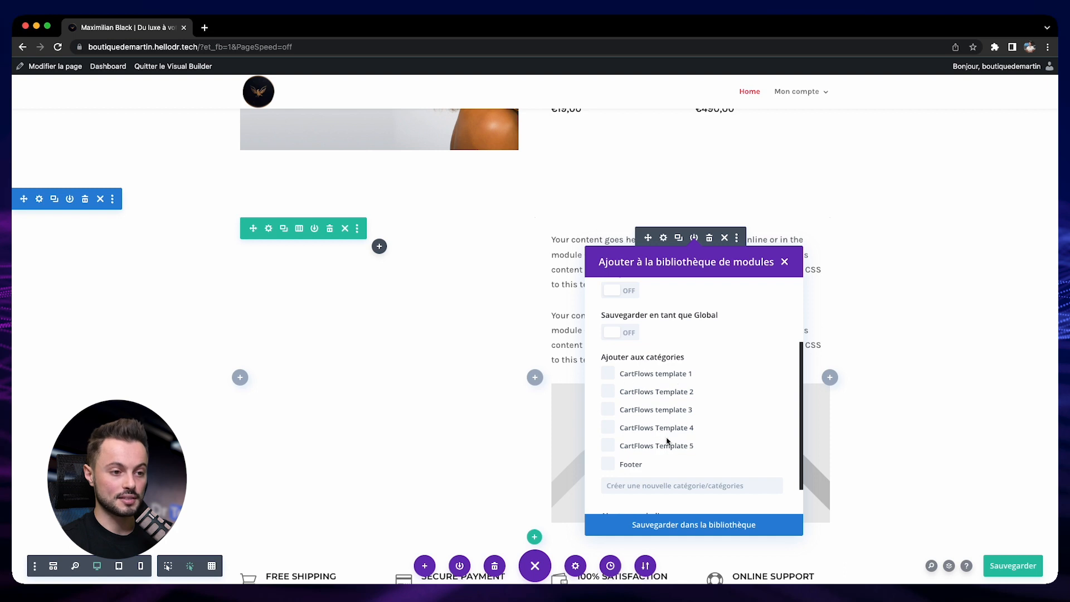
pyautogui.scroll(-2, 696, 442)
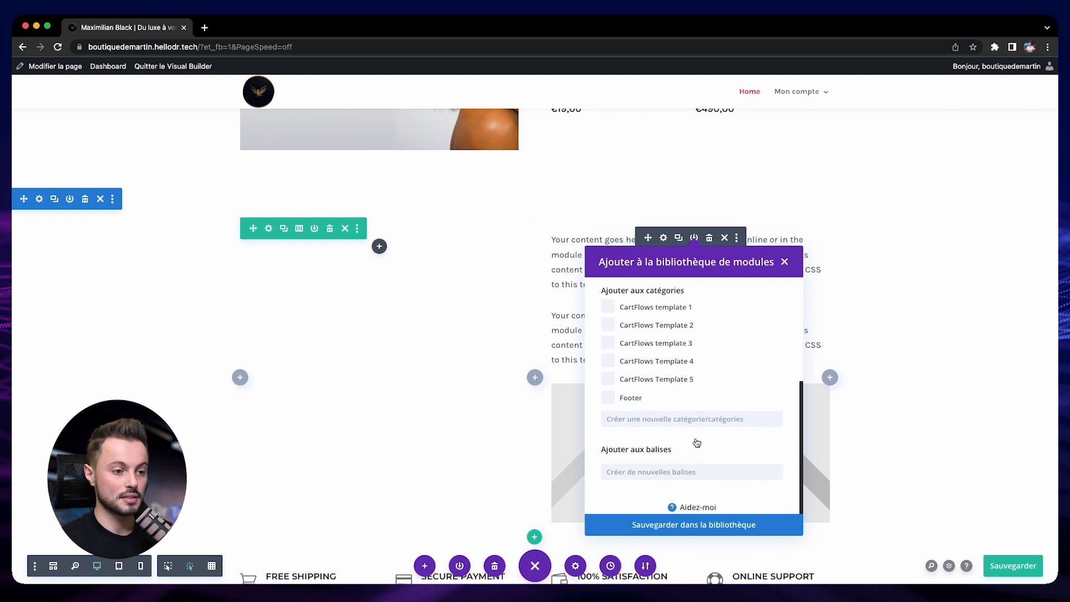
pyautogui.scroll(5, 696, 443)
pyautogui.click(786, 262)
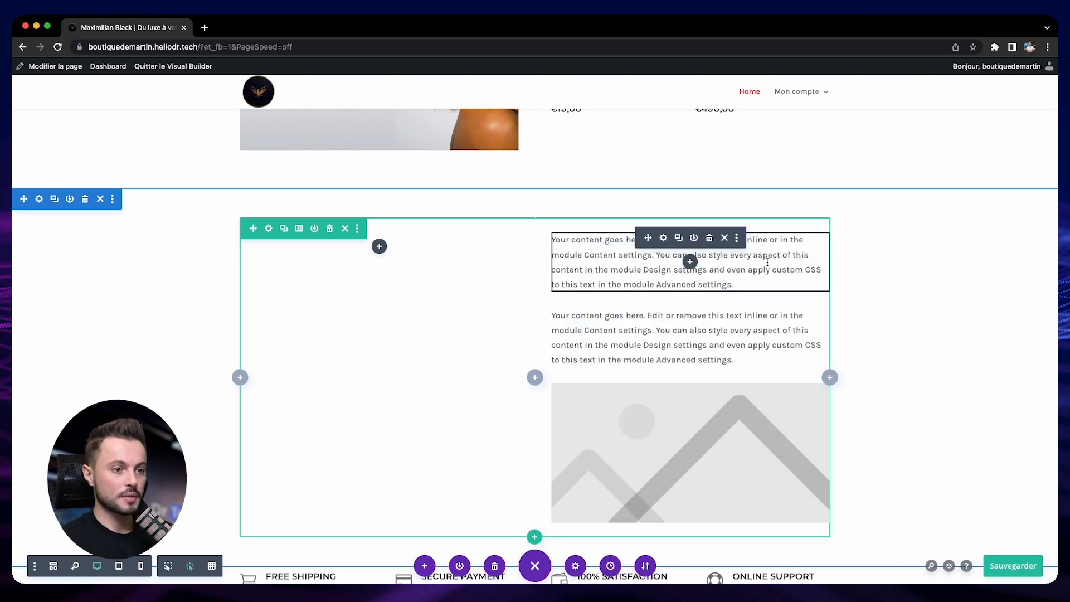
pyautogui.click(709, 239)
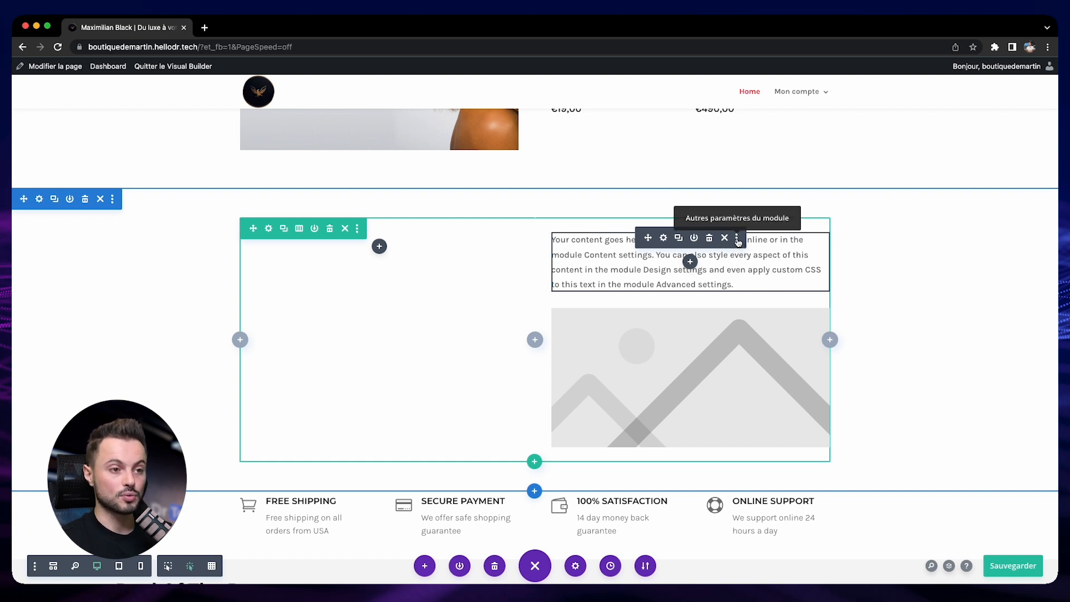
# - Disable the Text module on phone, tablet and desktop, and re-enable it
pyautogui.click(737, 238)
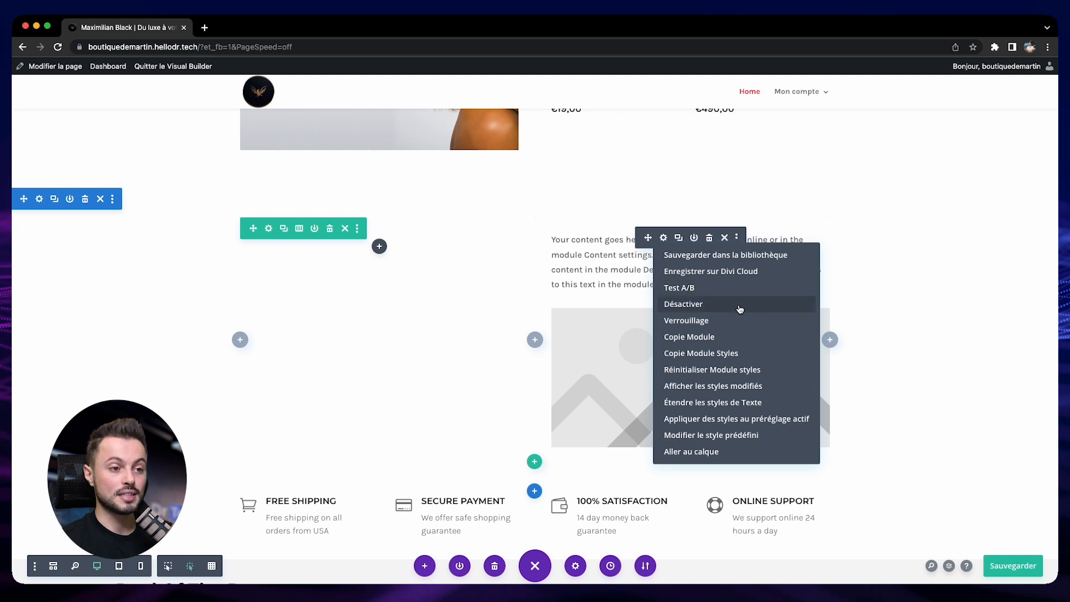
pyautogui.moveTo(738, 310)
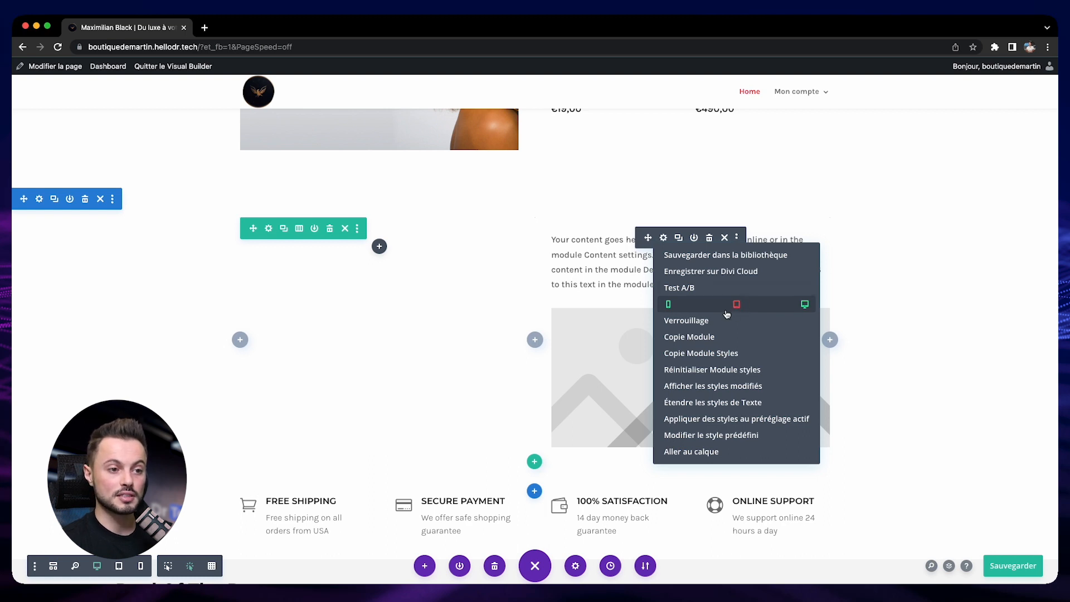
pyautogui.click(669, 304)
pyautogui.click(736, 305)
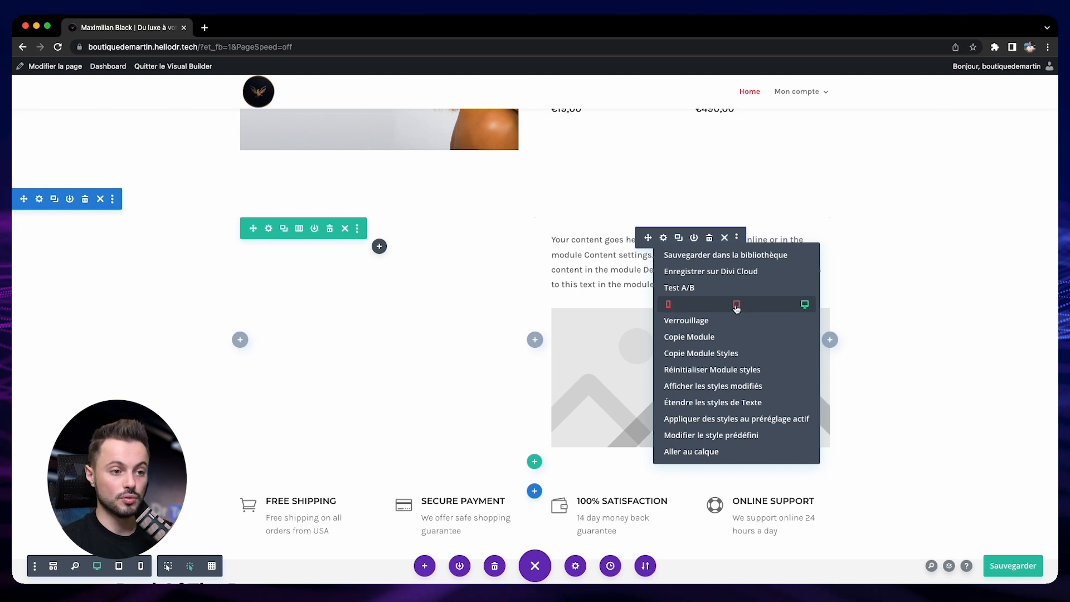
pyautogui.click(805, 306)
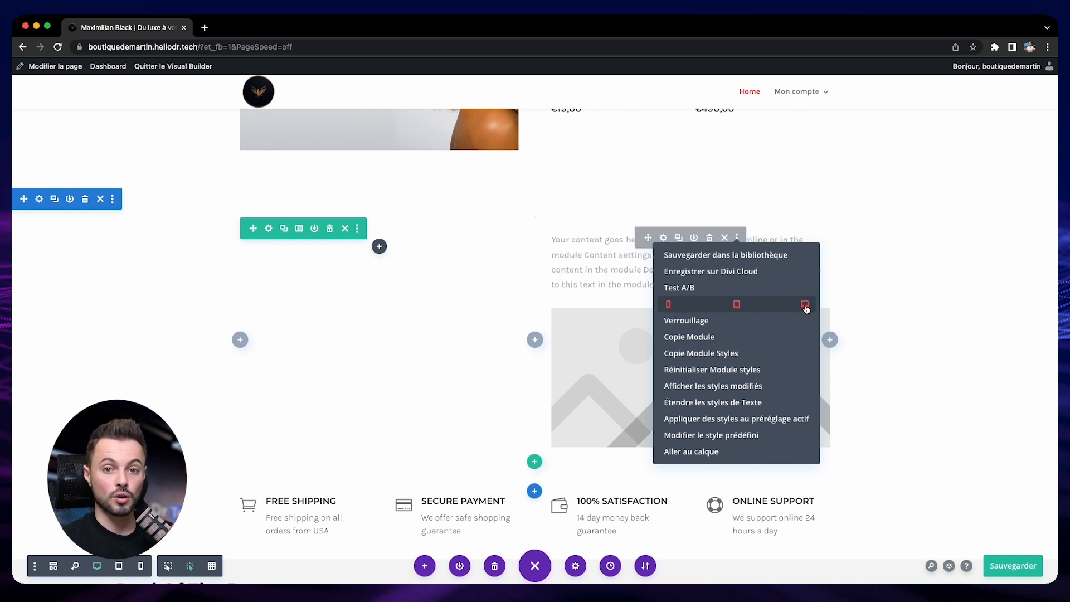
pyautogui.click(804, 306)
pyautogui.click(736, 305)
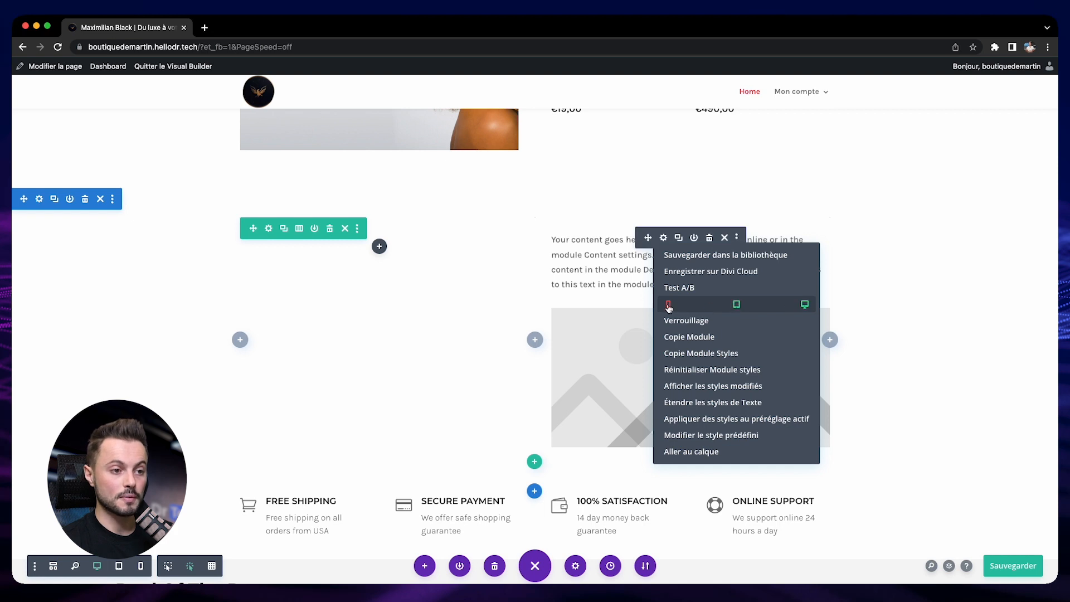
# - Lock and unlock the Text module above the placeholder image, and copy the module
pyautogui.click(729, 323)
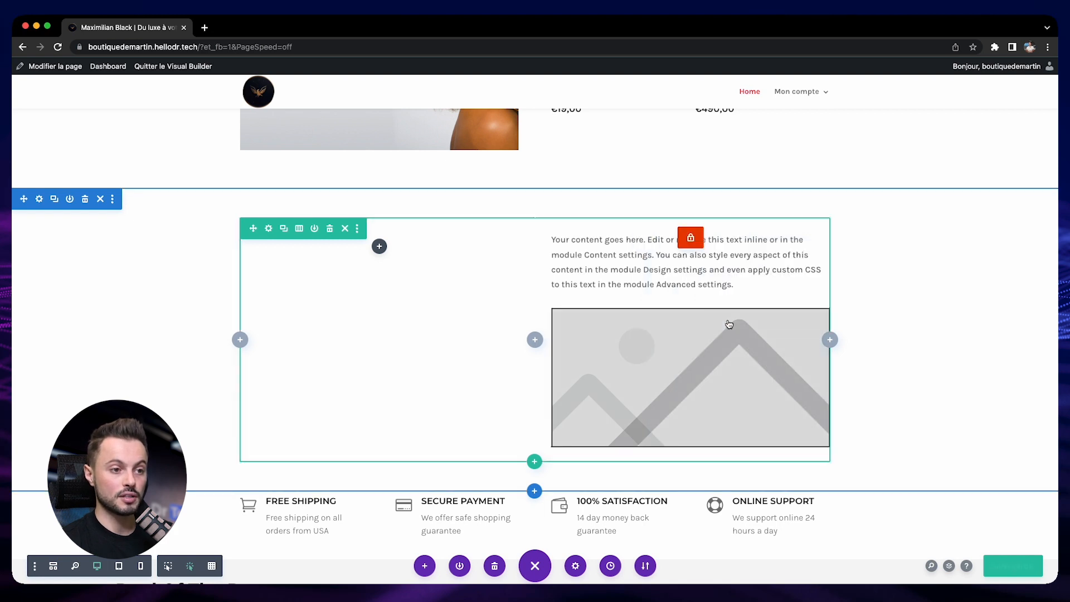
pyautogui.rightClick(725, 269)
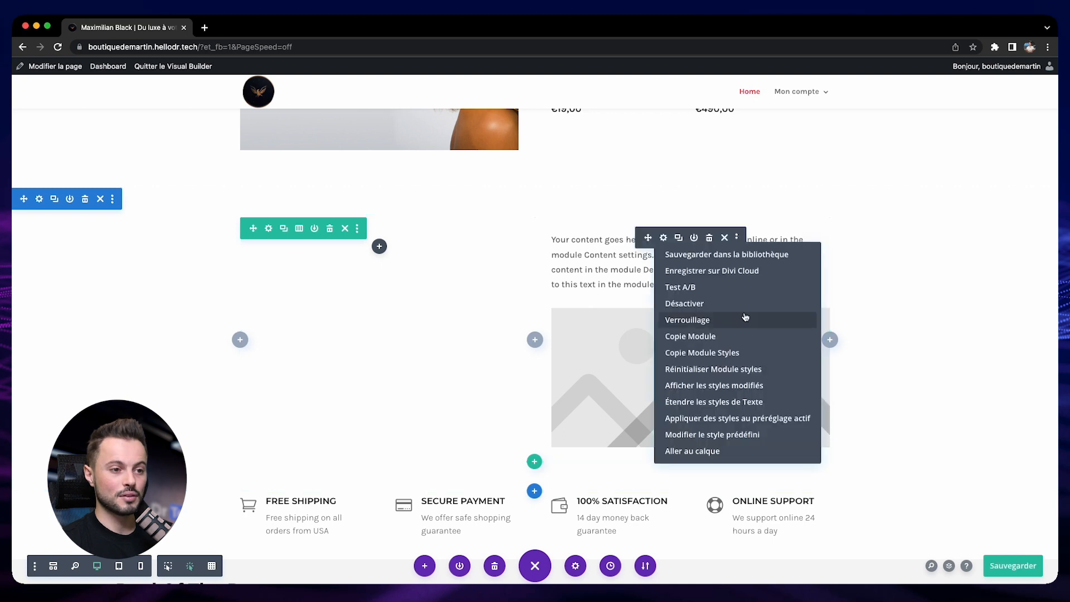
pyautogui.click(705, 337)
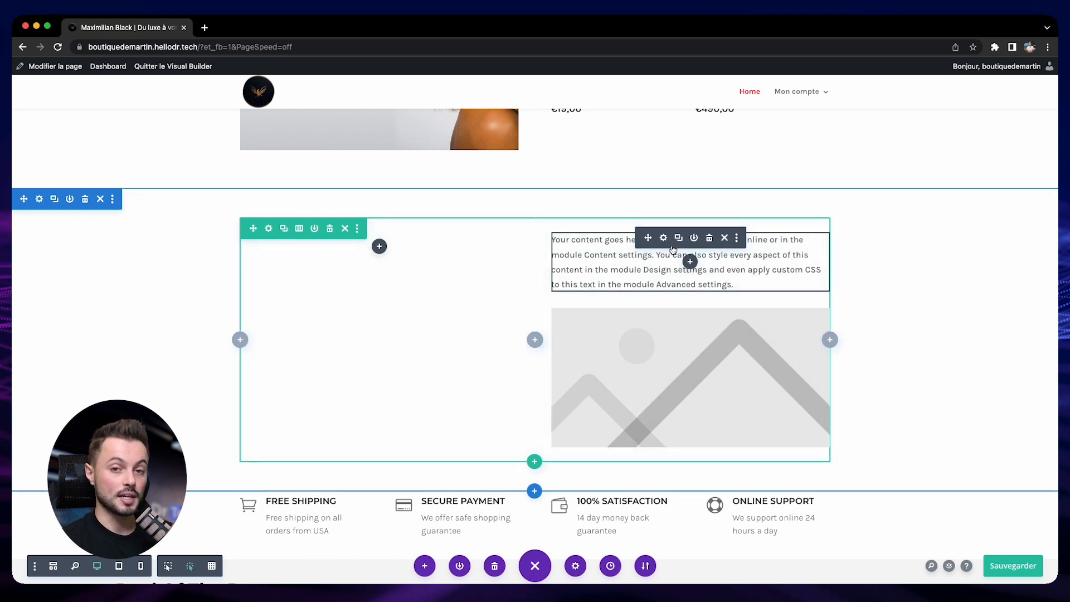
# - Save the page and paste the copied Text module below the placeholder image in the second column
pyautogui.hotkey('ctrl', 's')
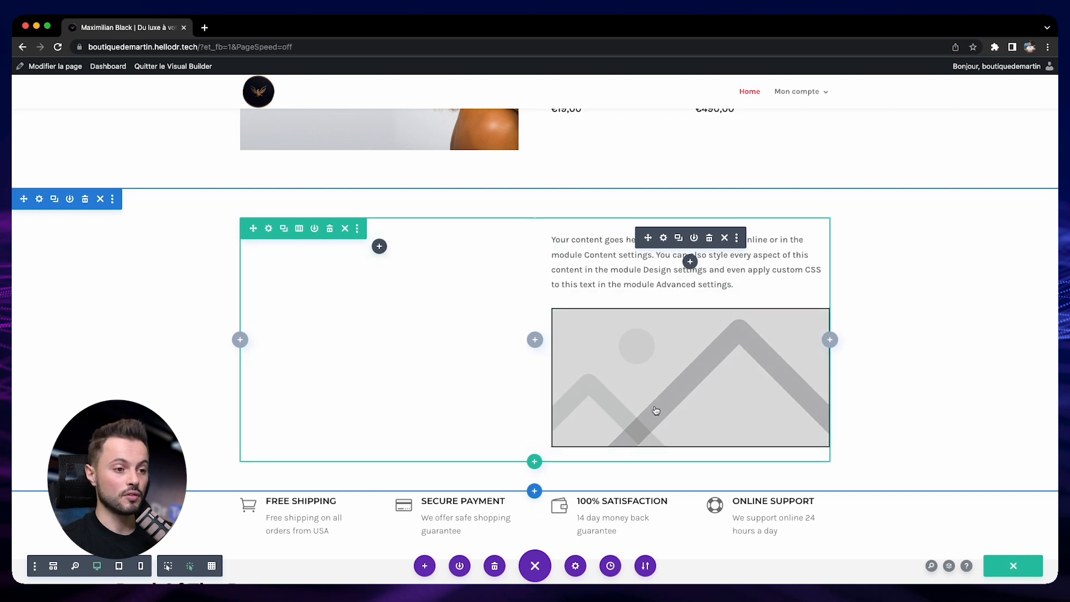
pyautogui.rightClick(719, 434)
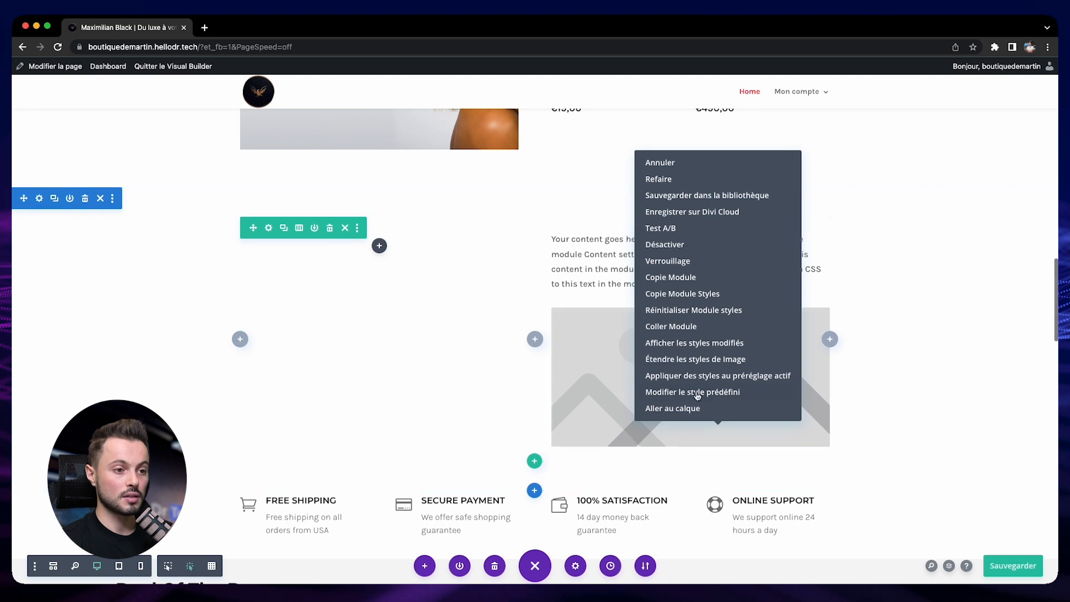
pyautogui.click(687, 332)
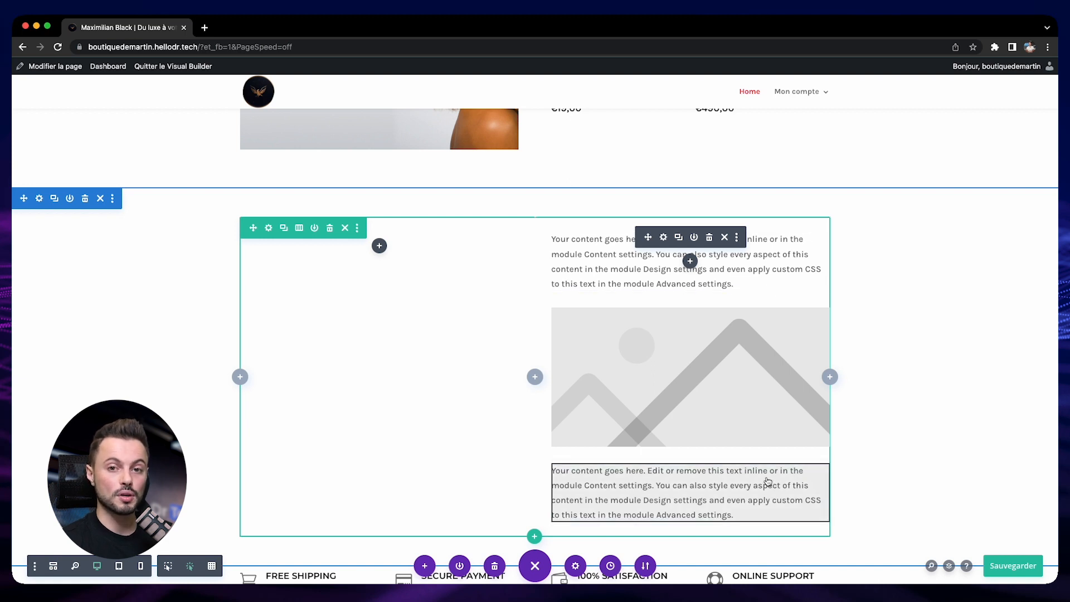
# - Paste the copied Text module below the countdown timer in Deal Of The Day, and delete the copy below the placeholder image
pyautogui.scroll(-8, 563, 432)
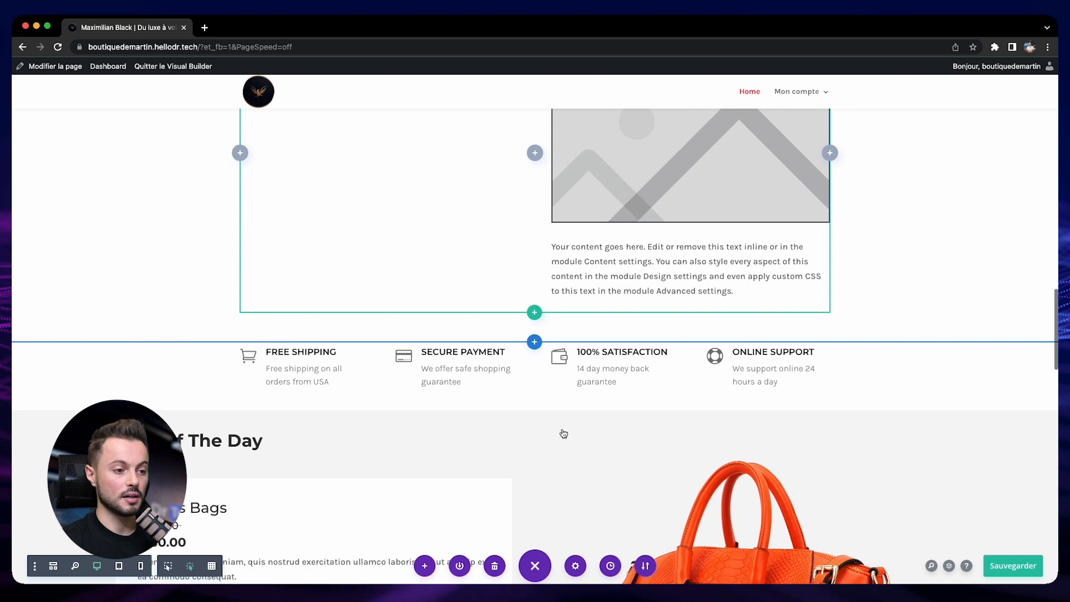
pyautogui.scroll(-2, 563, 429)
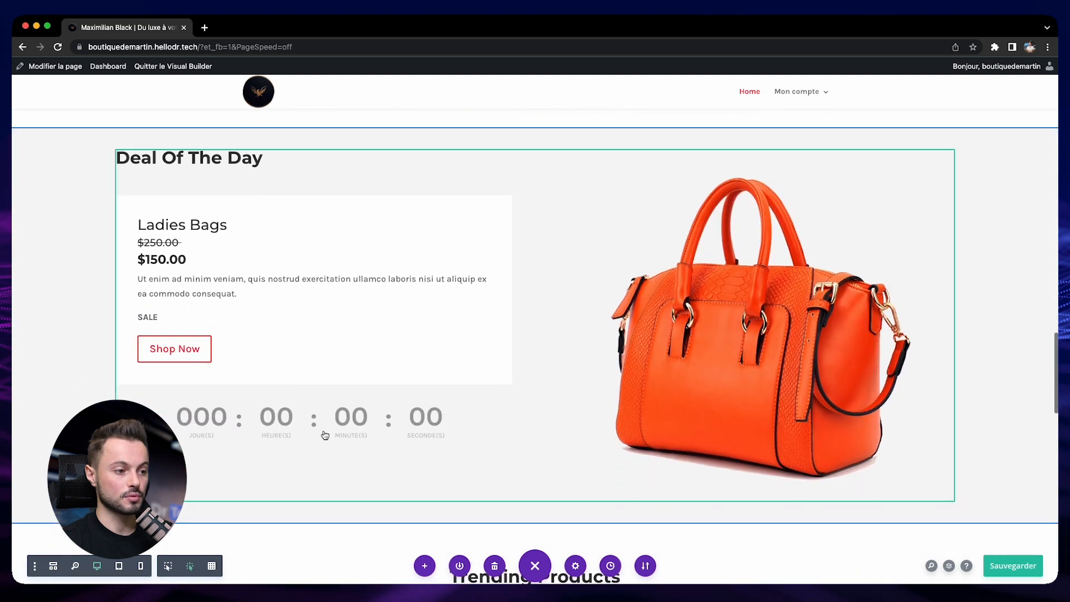
pyautogui.rightClick(258, 431)
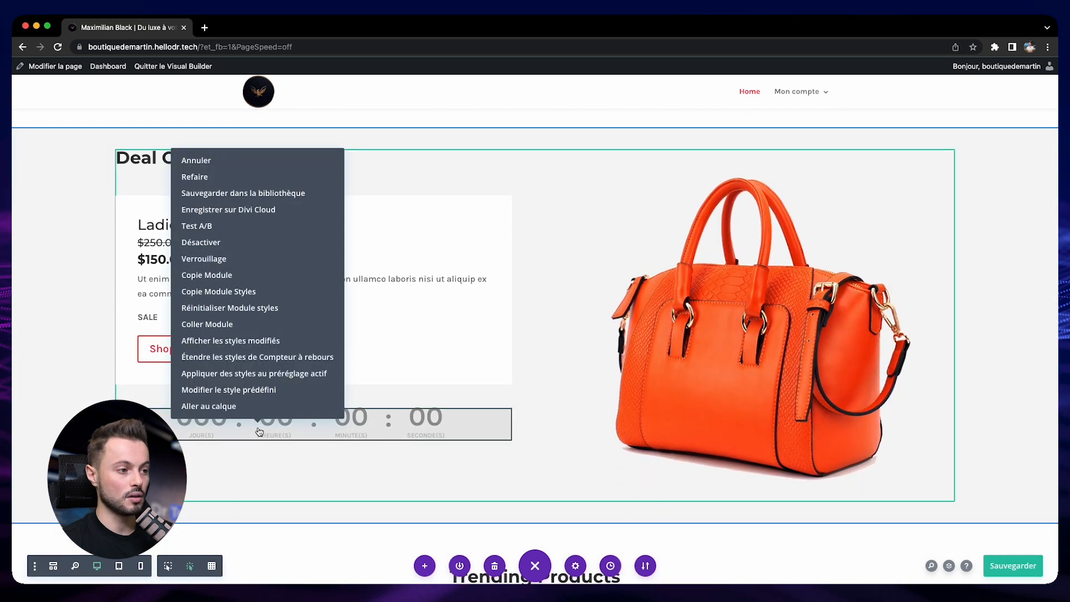
pyautogui.click(213, 329)
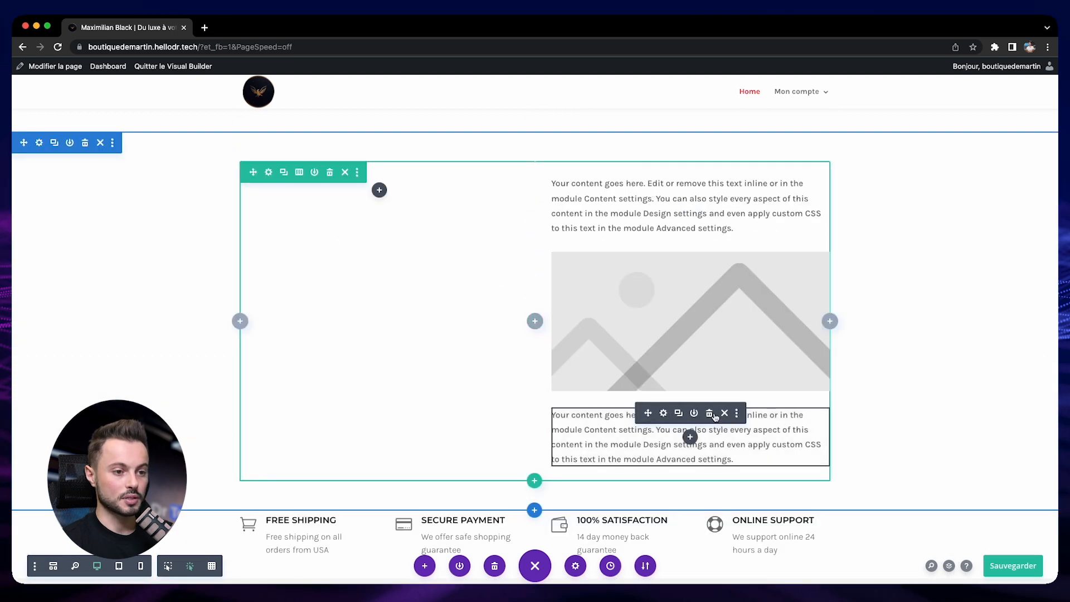
pyautogui.click(711, 415)
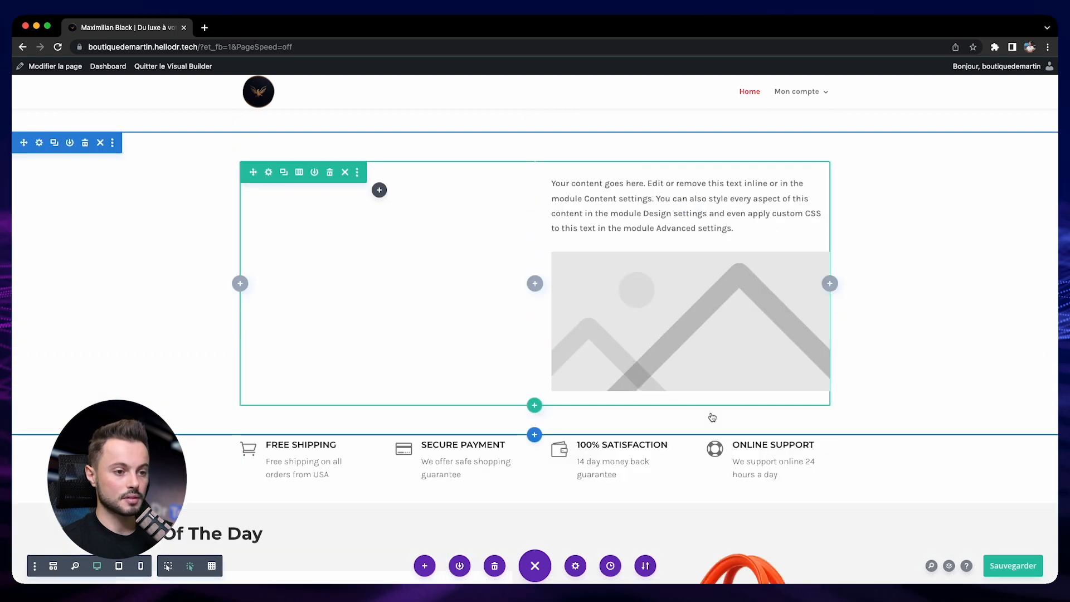
# - Look at the style settings of the Text module above the placeholder image and discard them
pyautogui.rightClick(692, 214)
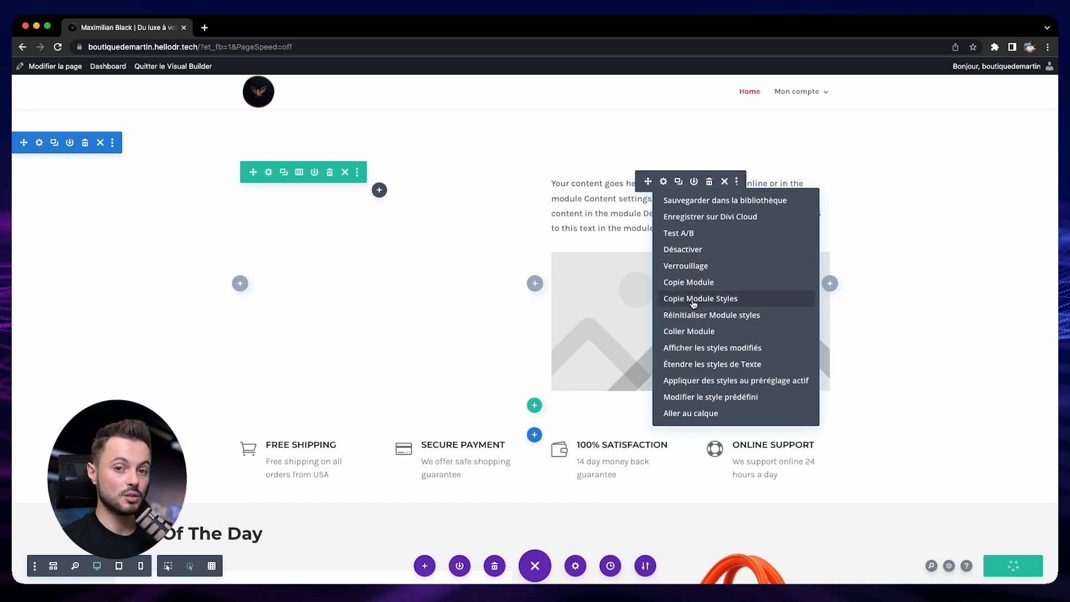
pyautogui.click(665, 182)
pyautogui.click(664, 182)
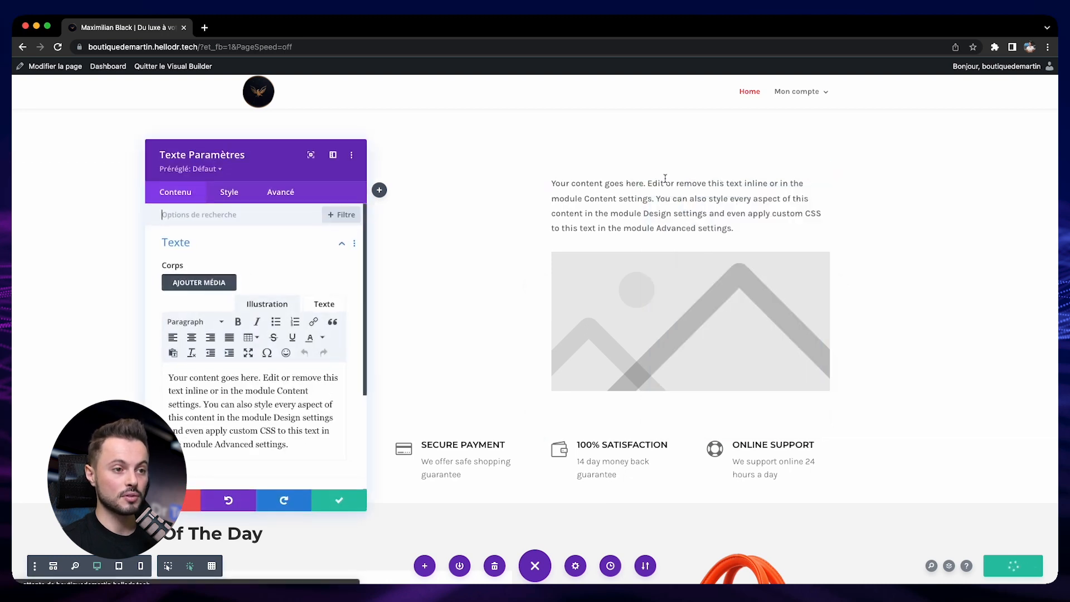
pyautogui.click(230, 193)
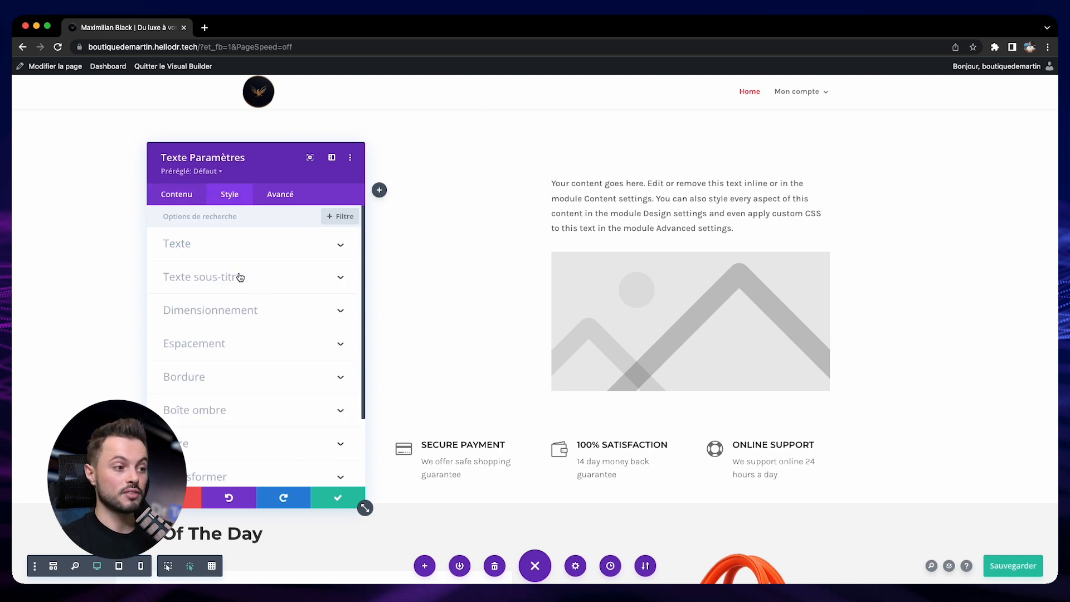
pyautogui.click(190, 497)
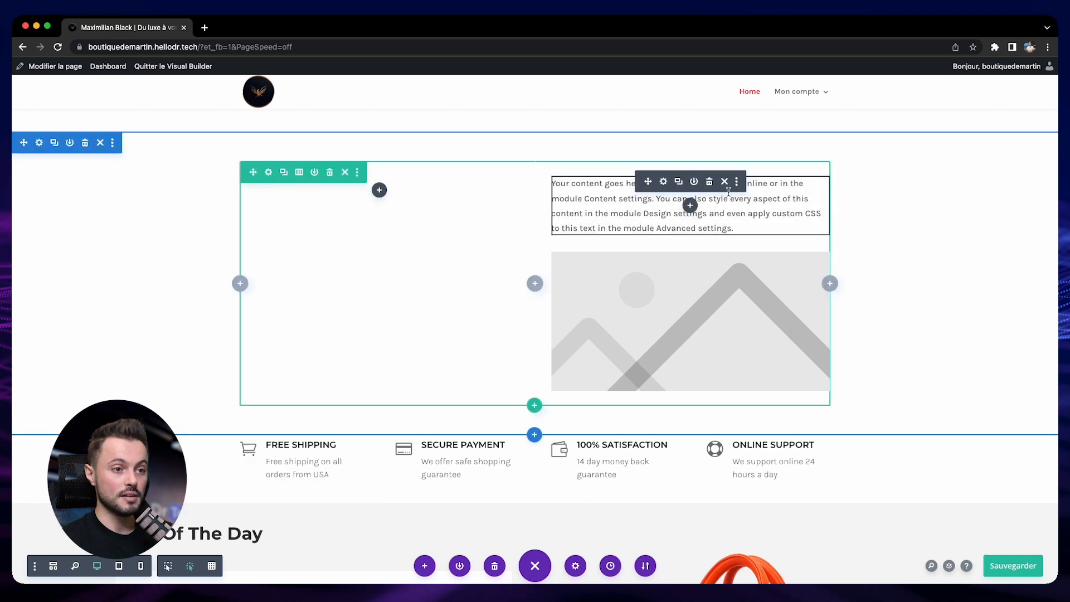
# - Copy the styles of the Text module above the placeholder image, and open the options of the Text module below the countdown timer
pyautogui.click(736, 181)
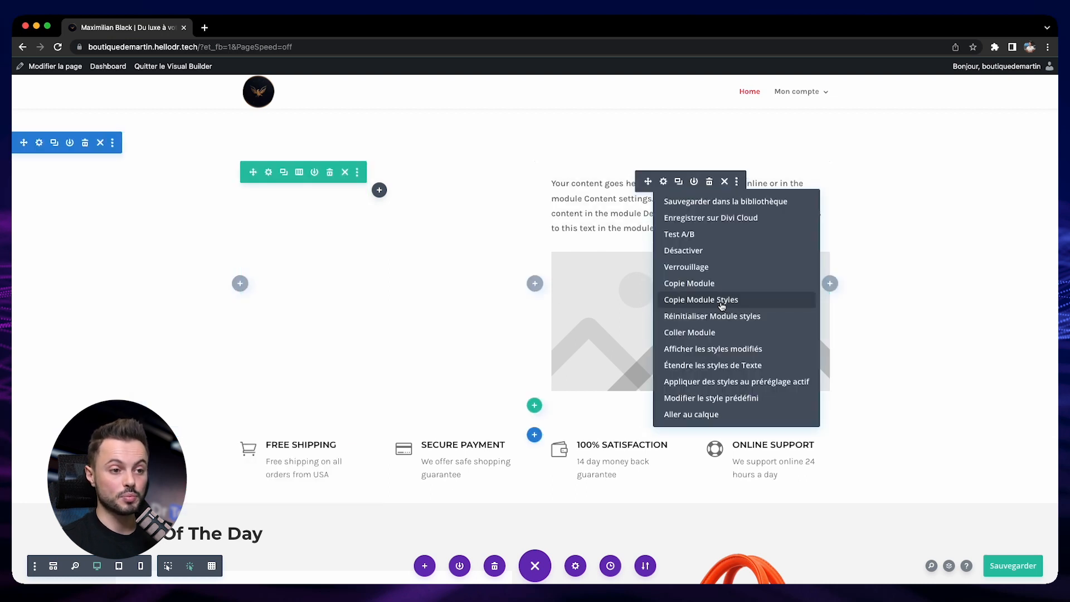
pyautogui.click(682, 305)
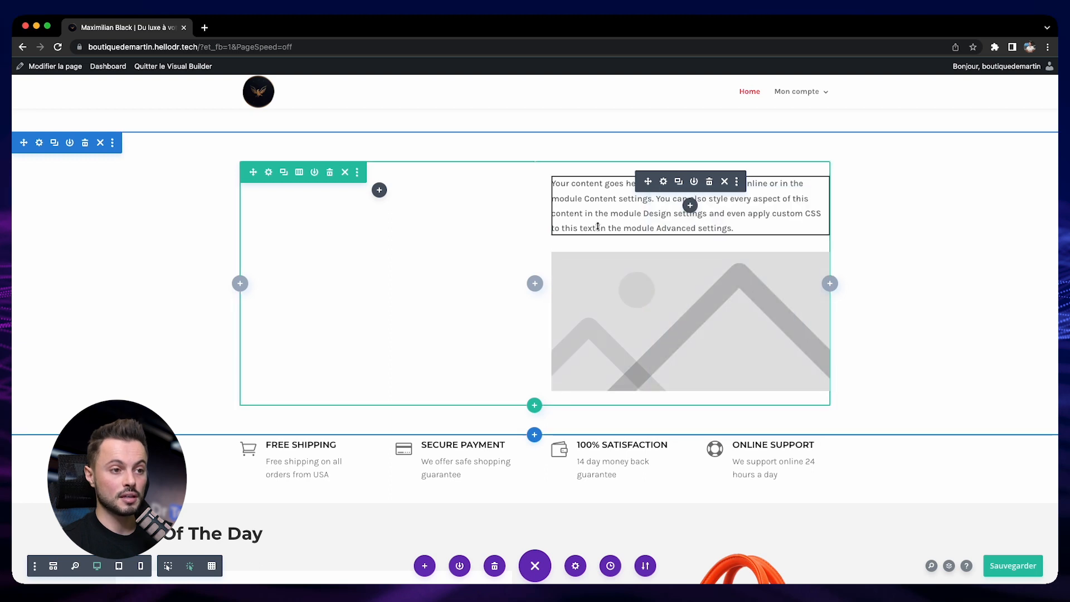
pyautogui.scroll(-1, 601, 362)
pyautogui.scroll(-5, 600, 363)
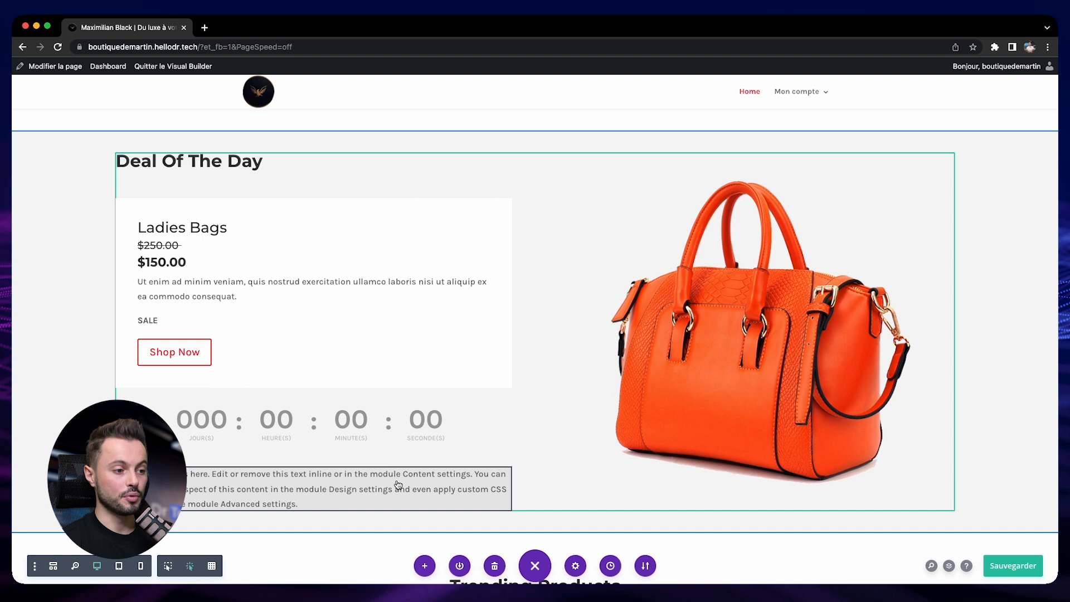
pyautogui.rightClick(398, 485)
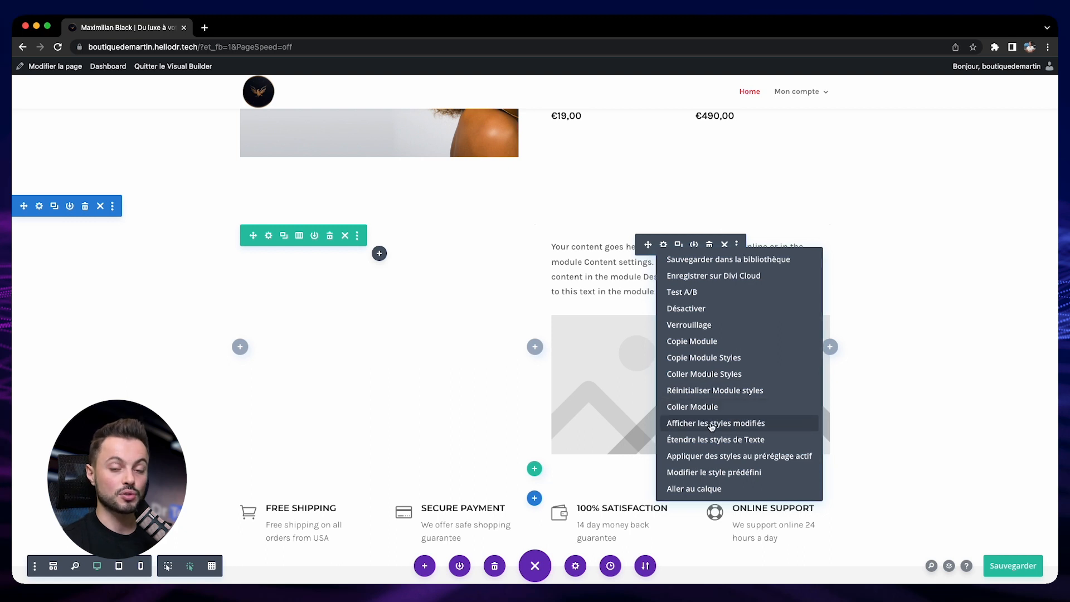
# - Show the modified styles of the Text module above the placeholder image and close the settings without saving
pyautogui.click(767, 427)
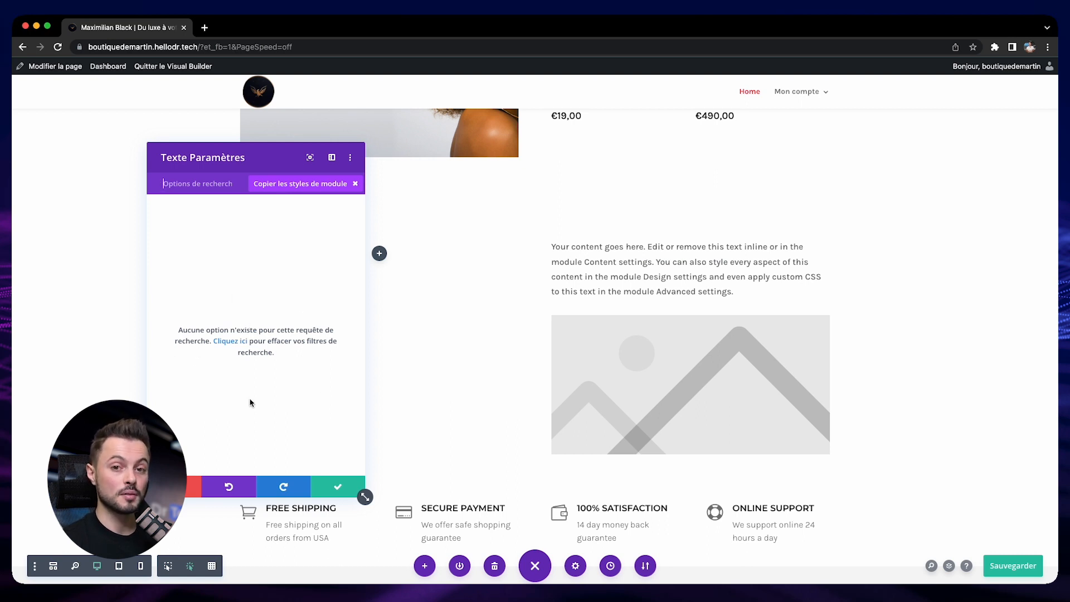
pyautogui.click(188, 485)
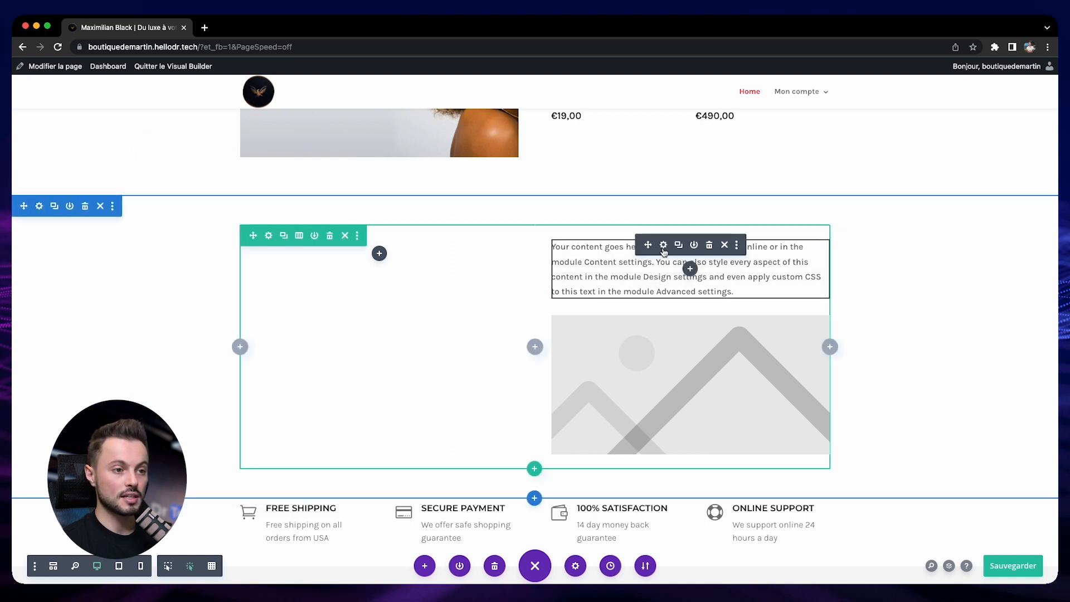
# - Style the Text module above the placeholder image with red, underlined text in the Acme font, and save its settings
pyautogui.click(663, 250)
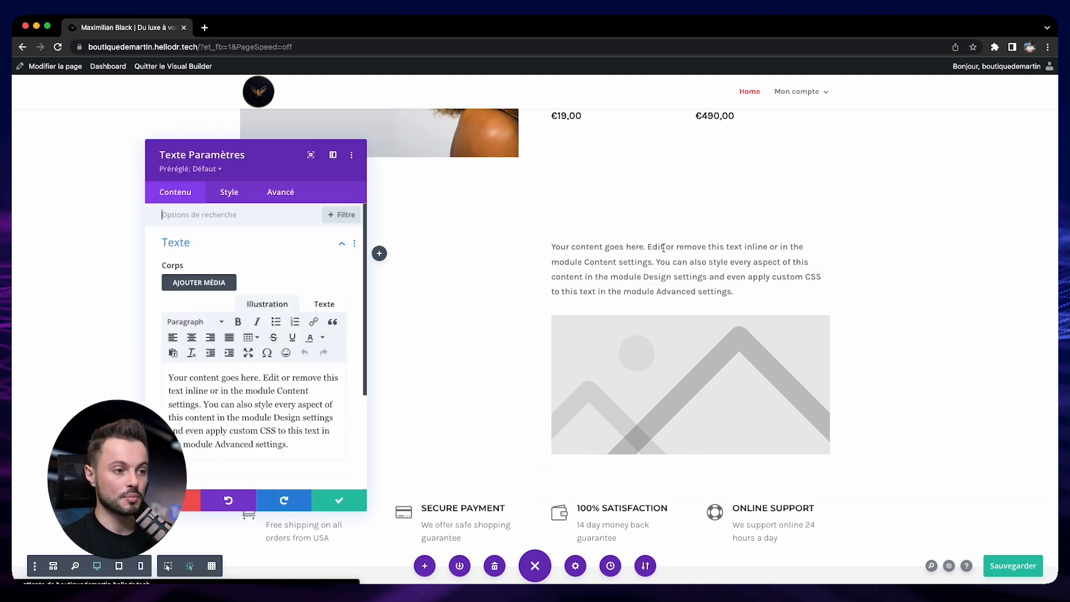
pyautogui.click(236, 205)
pyautogui.click(252, 245)
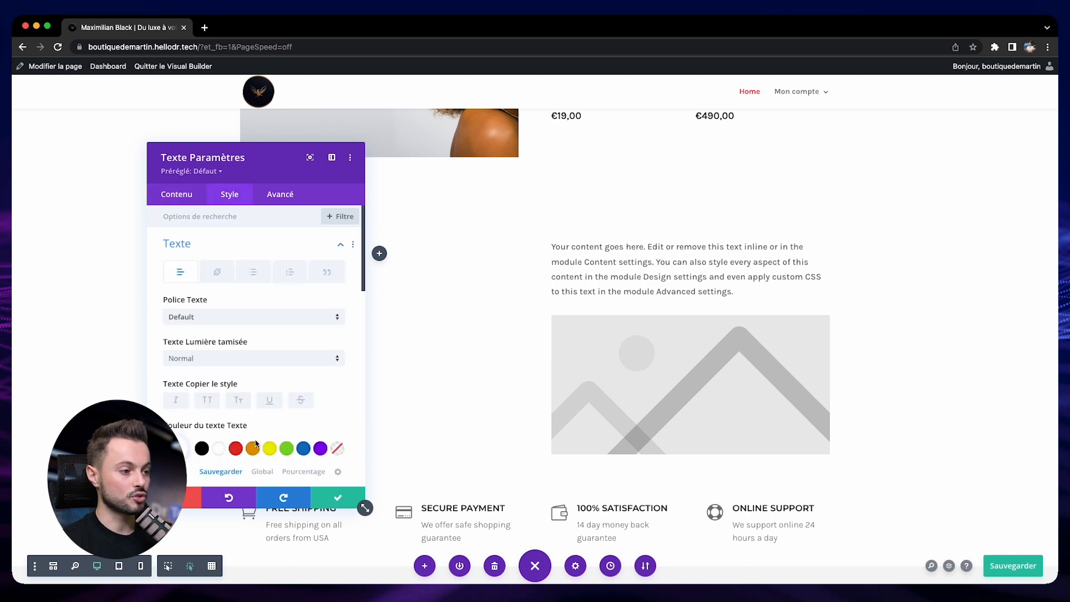
pyautogui.click(236, 448)
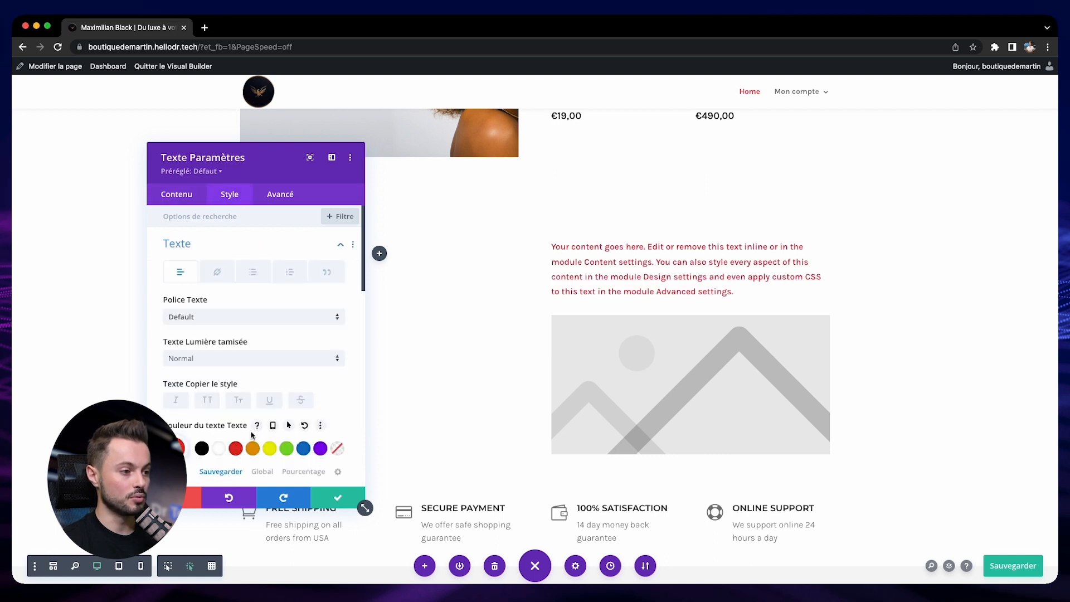
pyautogui.click(270, 408)
pyautogui.click(251, 317)
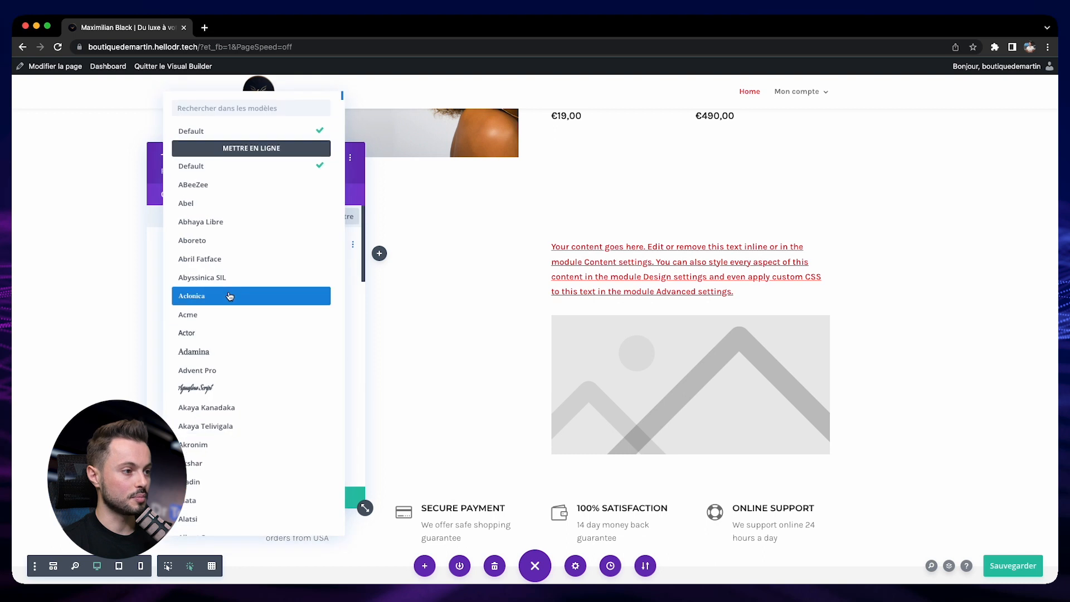
pyautogui.click(218, 318)
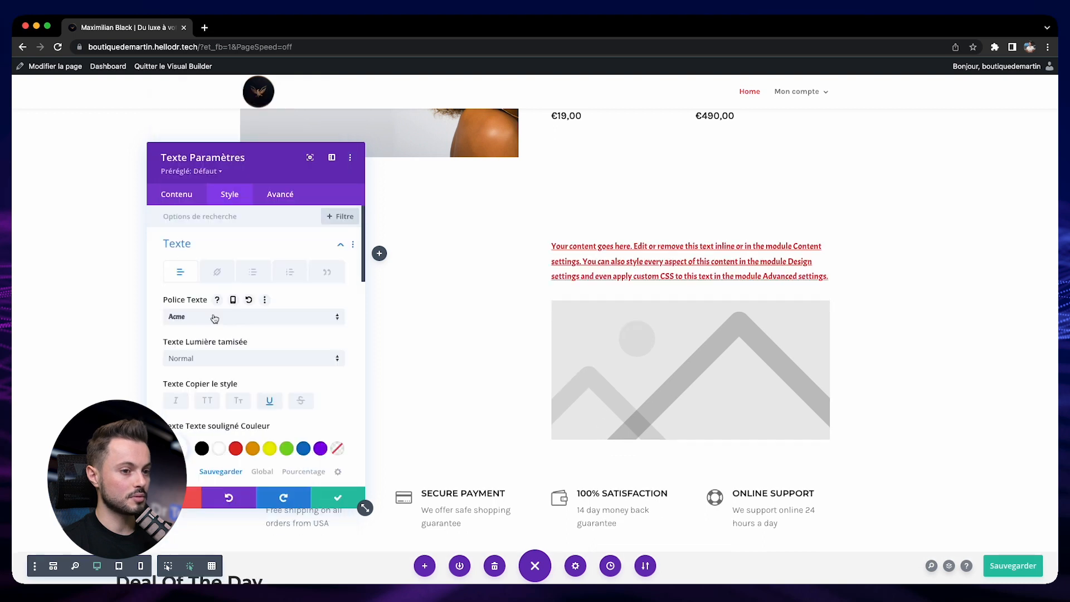
pyautogui.click(339, 501)
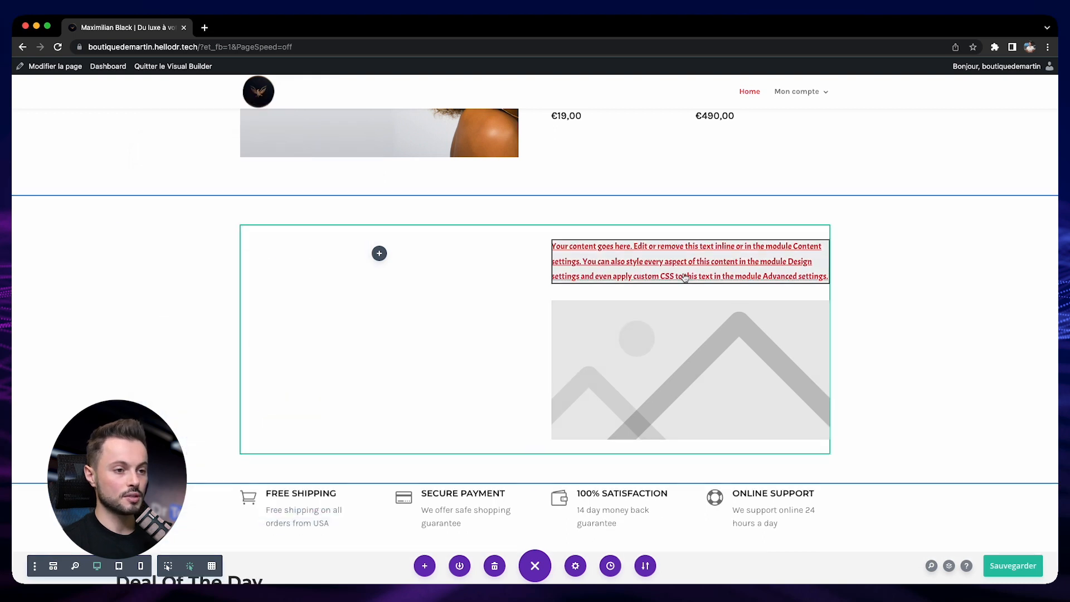
# - Review only the modified styles of the red Text module, save the page, and close the settings with the styles kept
pyautogui.click(737, 245)
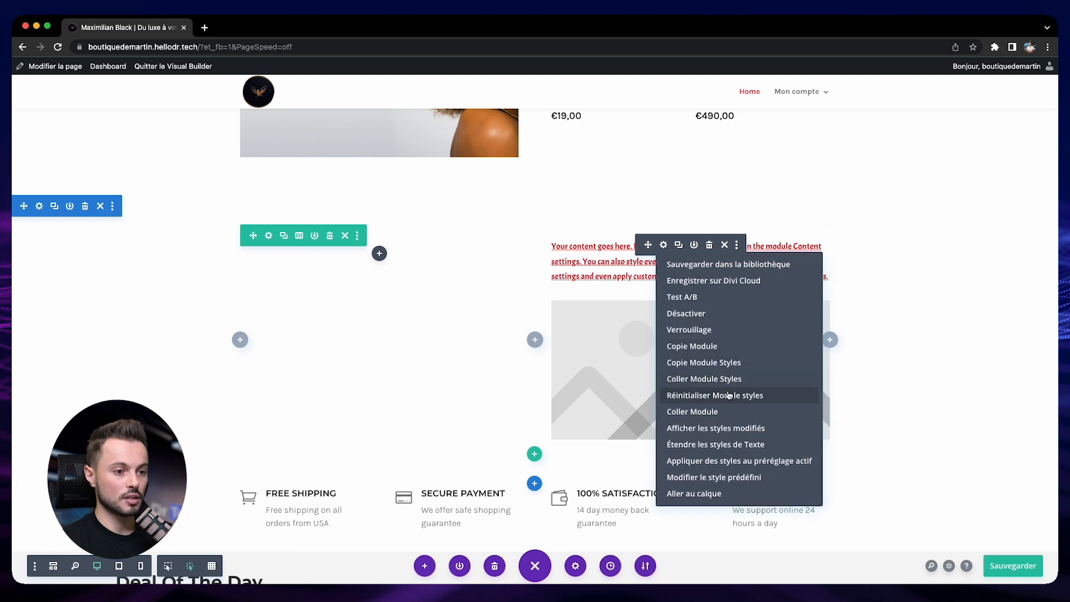
pyautogui.click(741, 429)
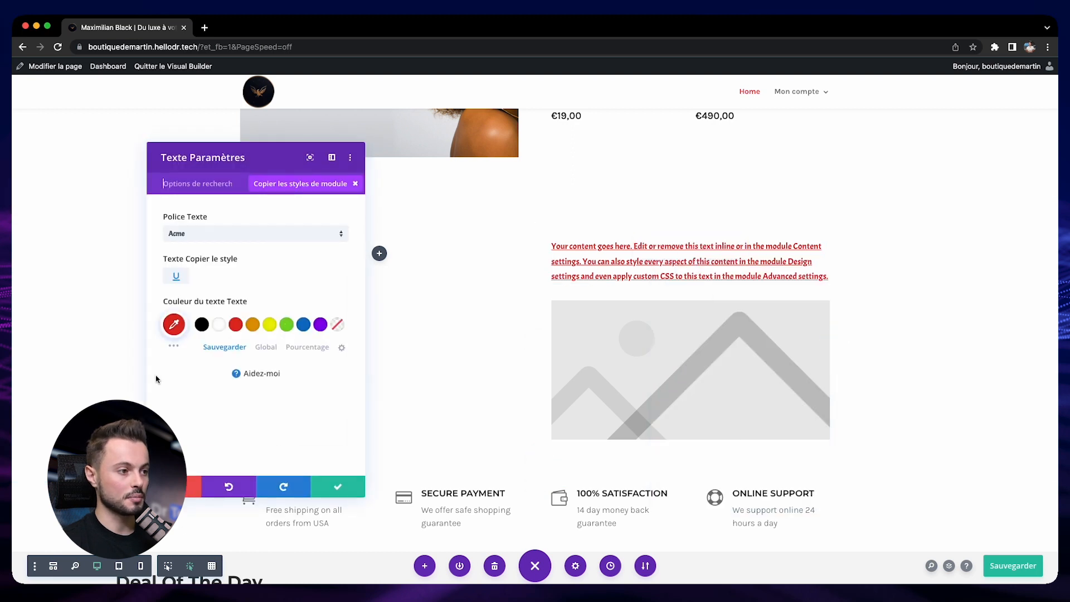
pyautogui.hotkey('ctrl', 's')
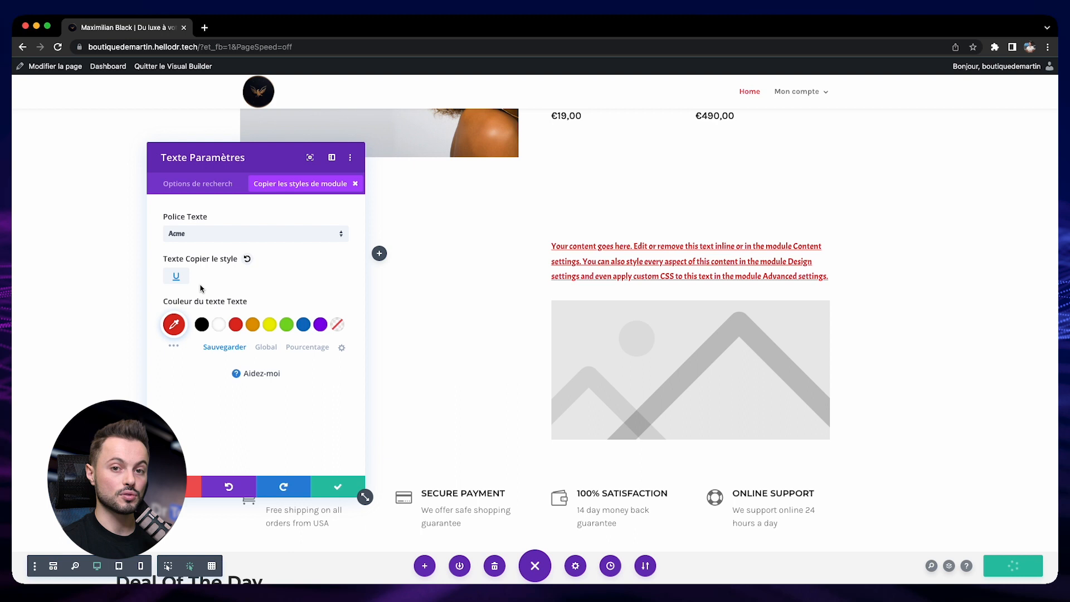
pyautogui.click(338, 487)
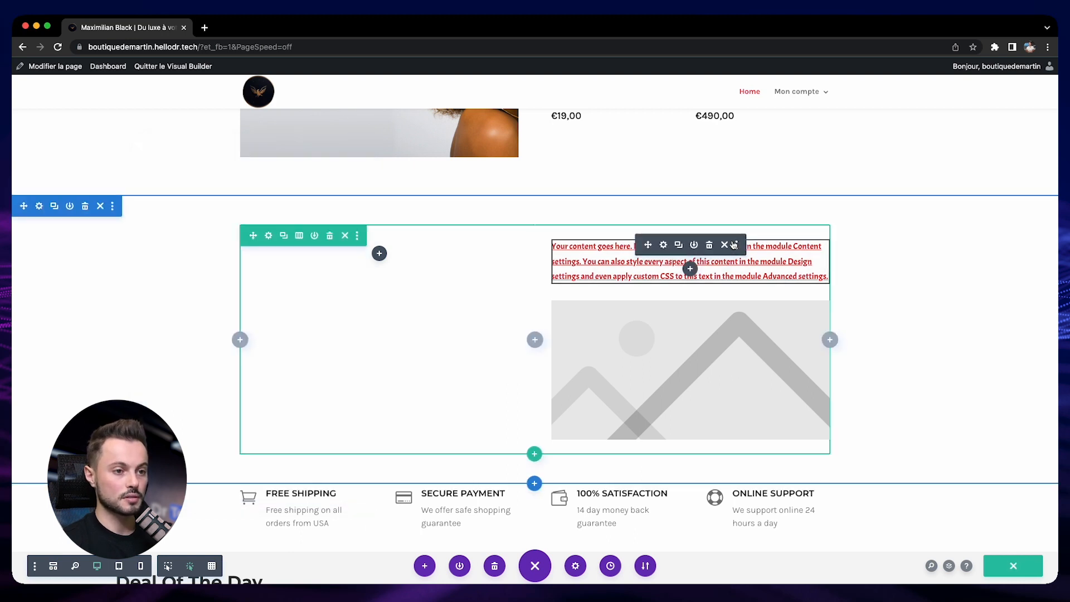
# - Reset the styles of the Text module above the placeholder image
pyautogui.click(736, 245)
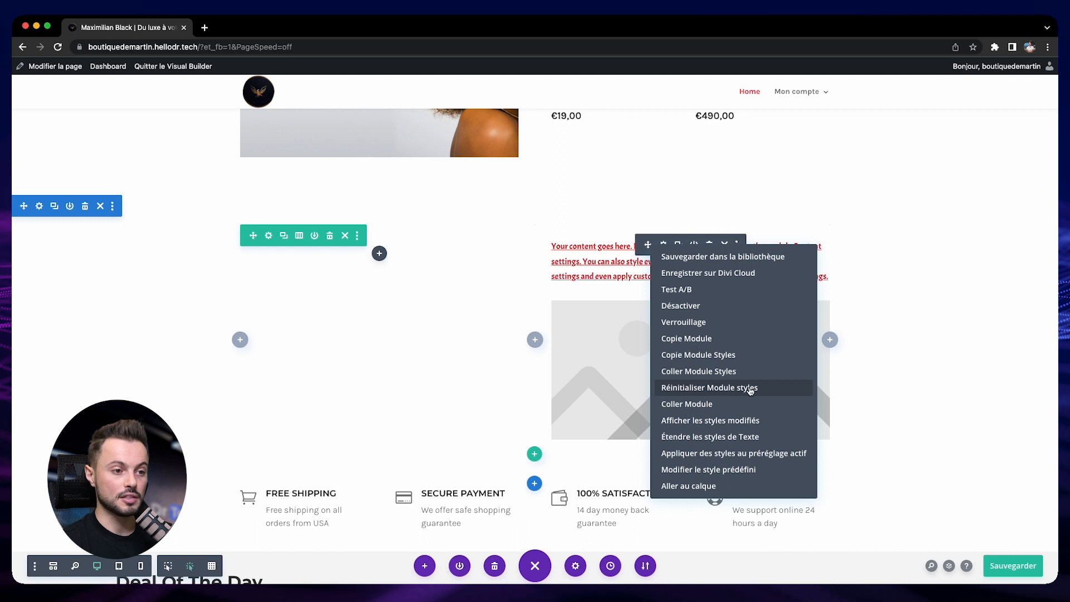
pyautogui.click(748, 388)
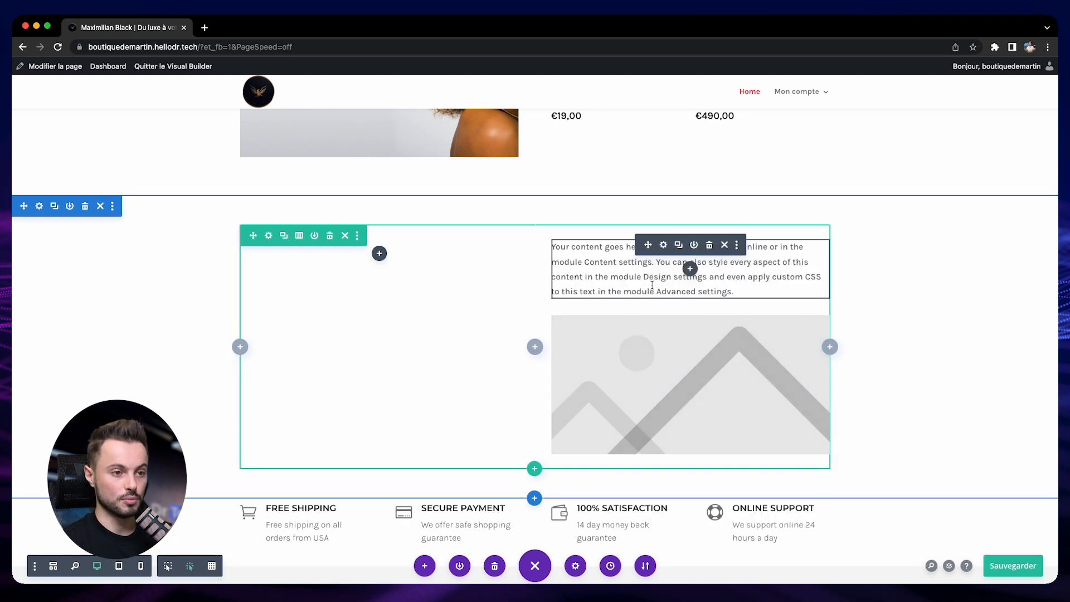
# - Look at the scopes available for extending the Text module's styles to other texts, and close the dialog without extending
pyautogui.click(736, 246)
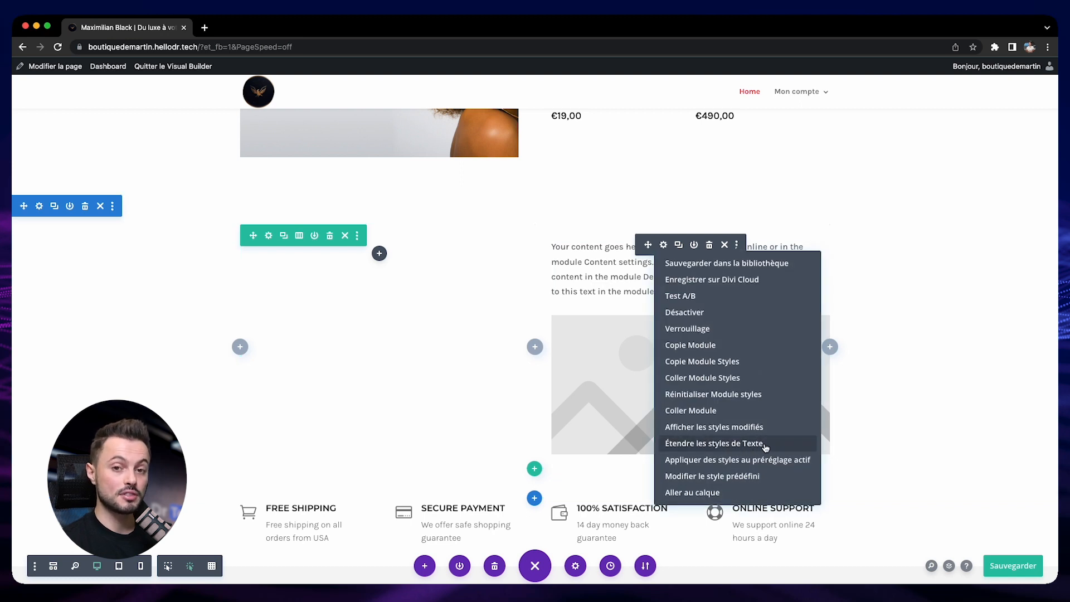
pyautogui.click(730, 446)
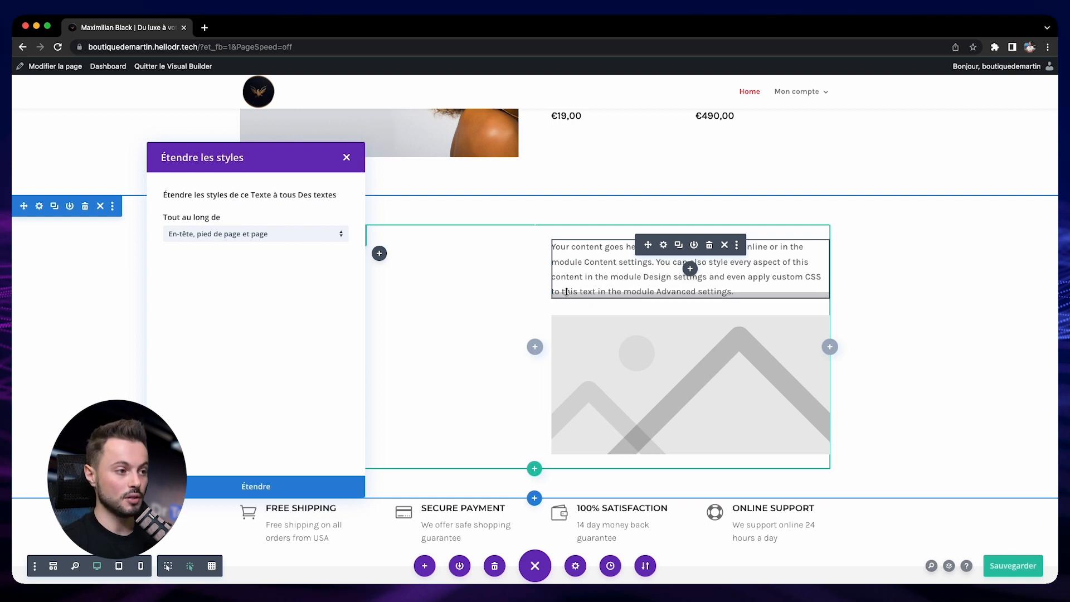
pyautogui.click(255, 233)
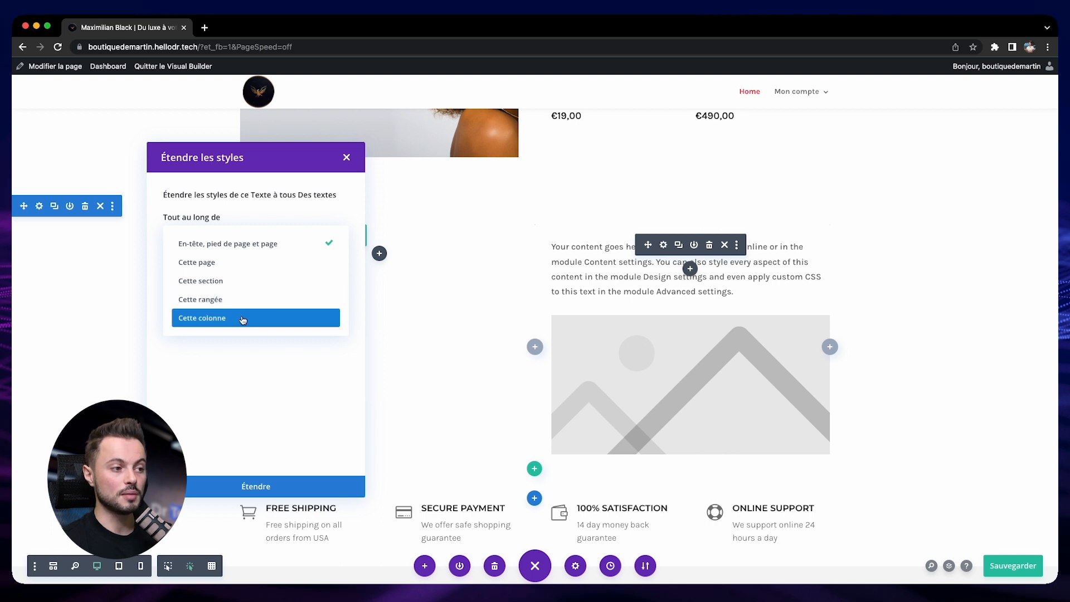
pyautogui.click(255, 363)
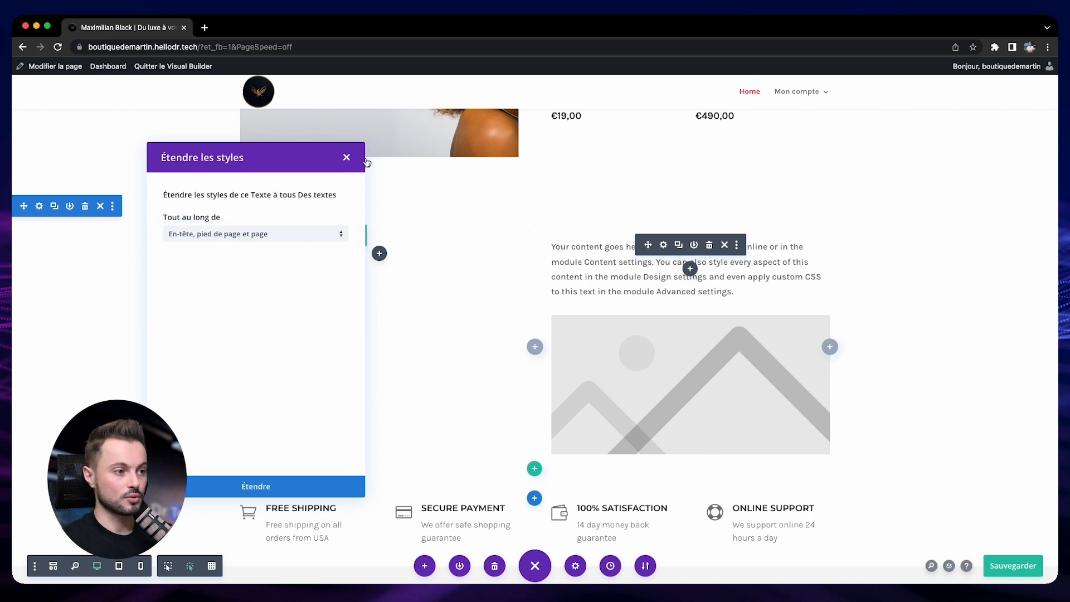
pyautogui.click(347, 158)
# - Look at the presets available for the Text module above the placeholder image, and close its settings without choosing one
pyautogui.click(736, 245)
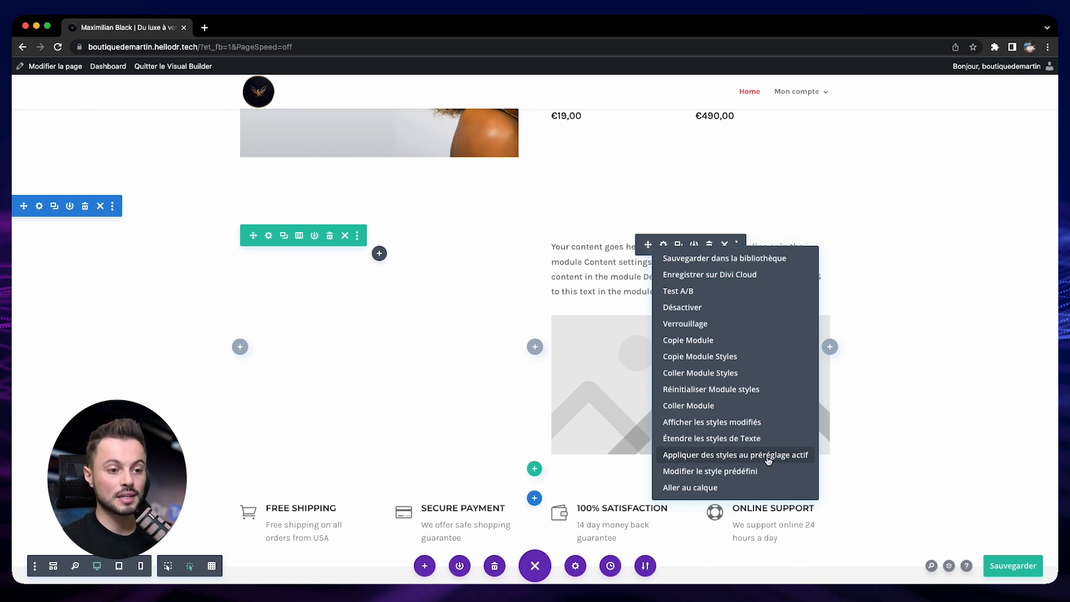
pyautogui.click(664, 245)
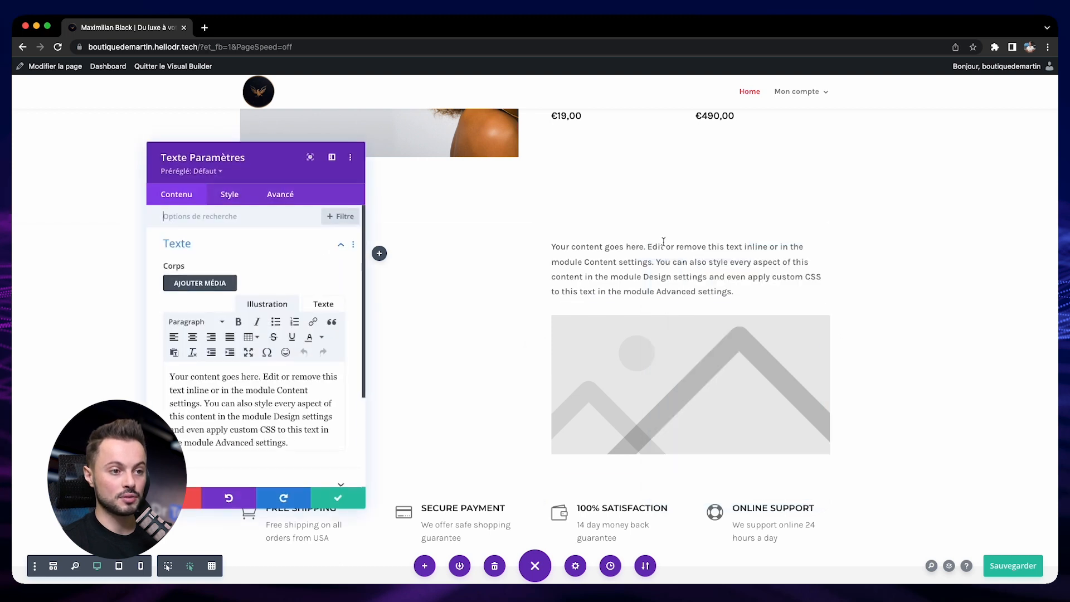
pyautogui.click(206, 173)
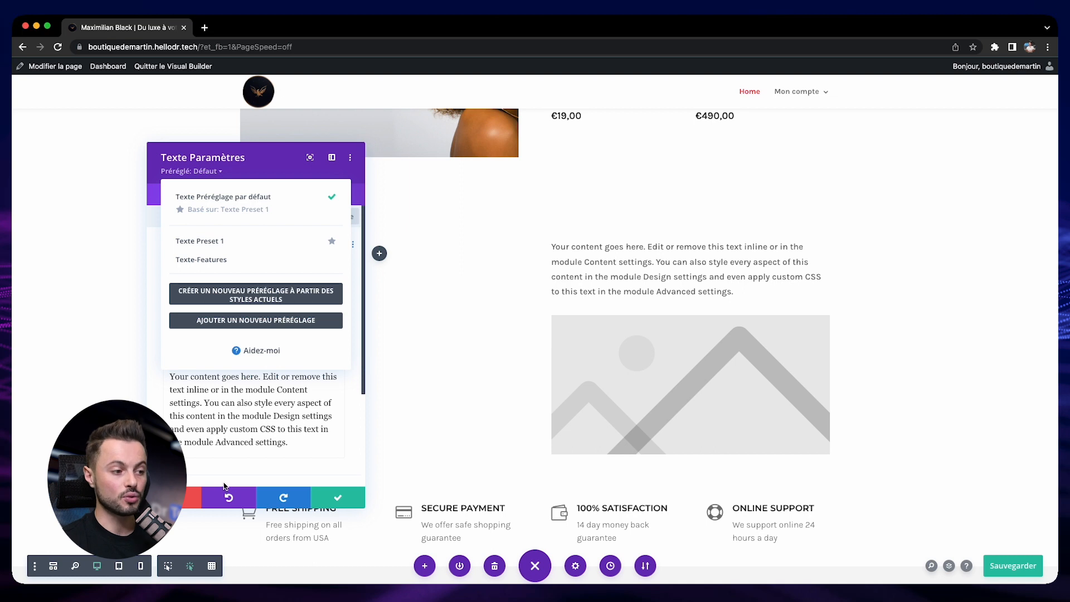
pyautogui.click(131, 482)
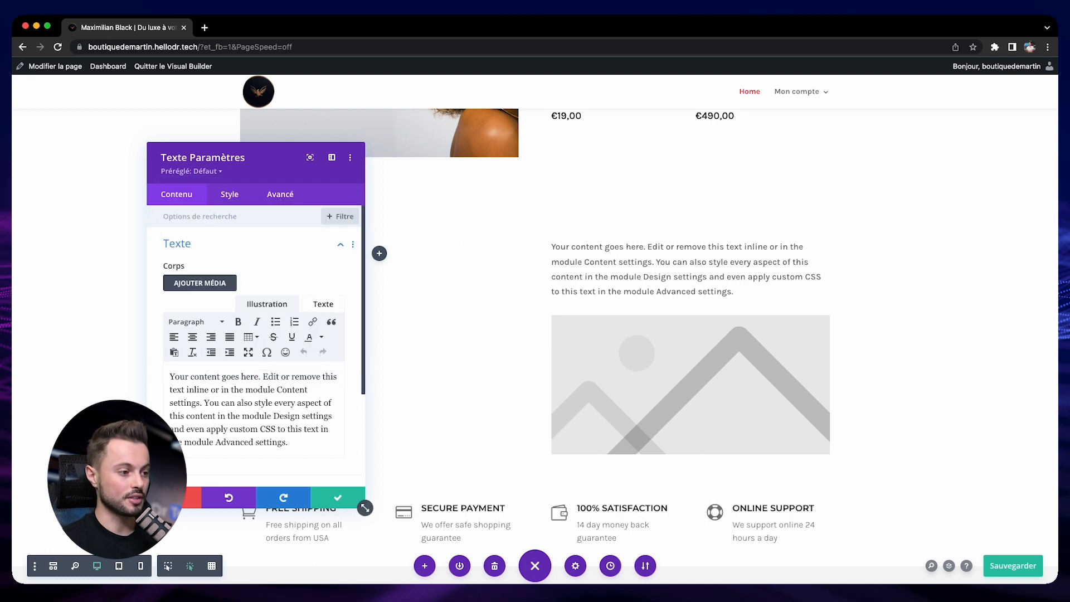
pyautogui.click(174, 498)
# - Look at the default preset editor of the Text module and its preset list, and close it without editing
pyautogui.click(737, 245)
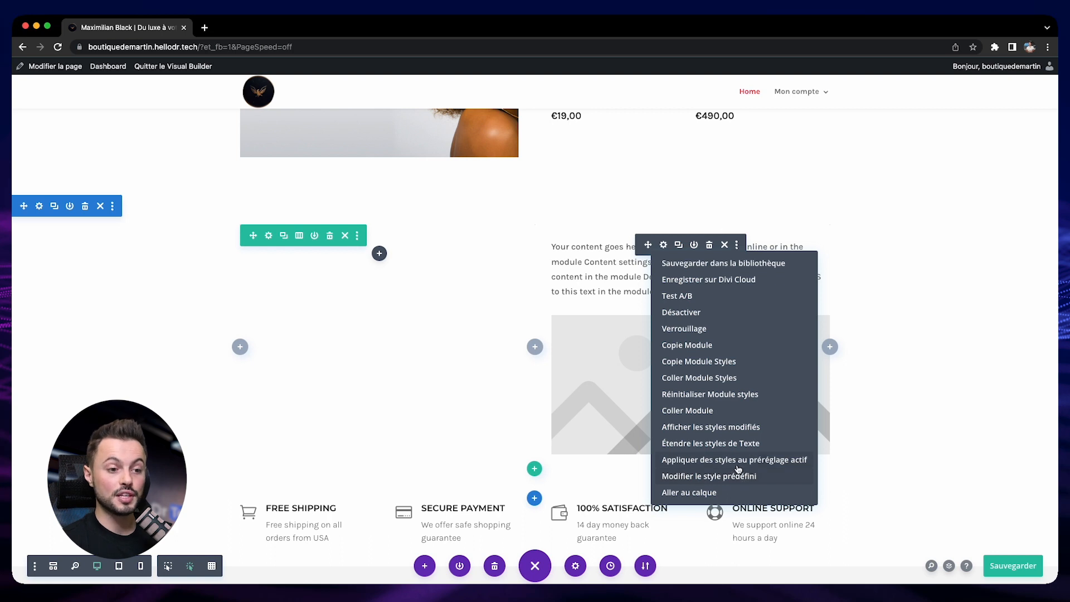
pyautogui.click(744, 478)
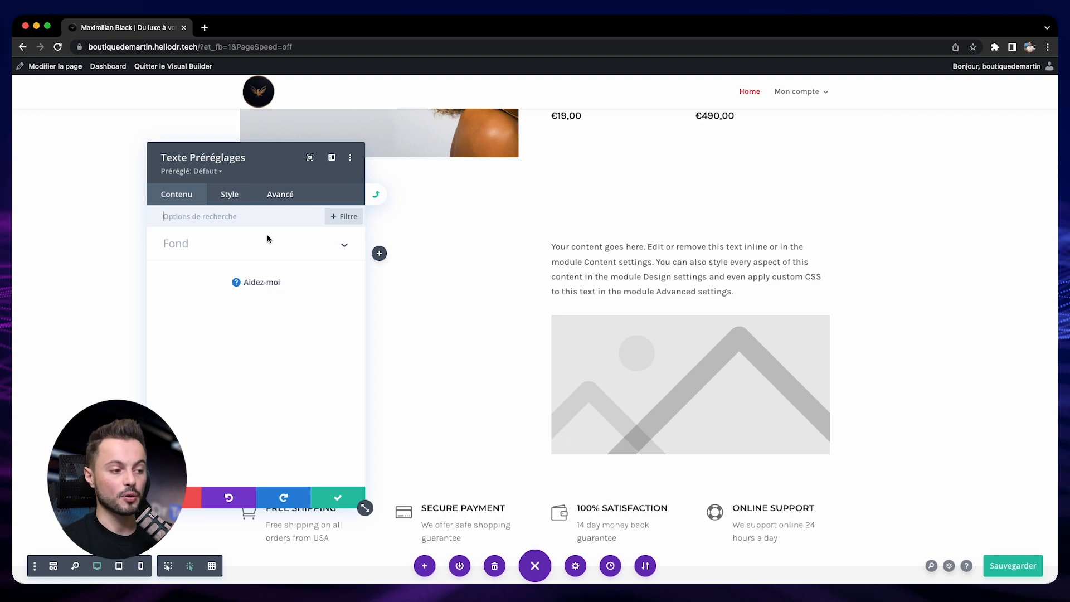
pyautogui.click(216, 172)
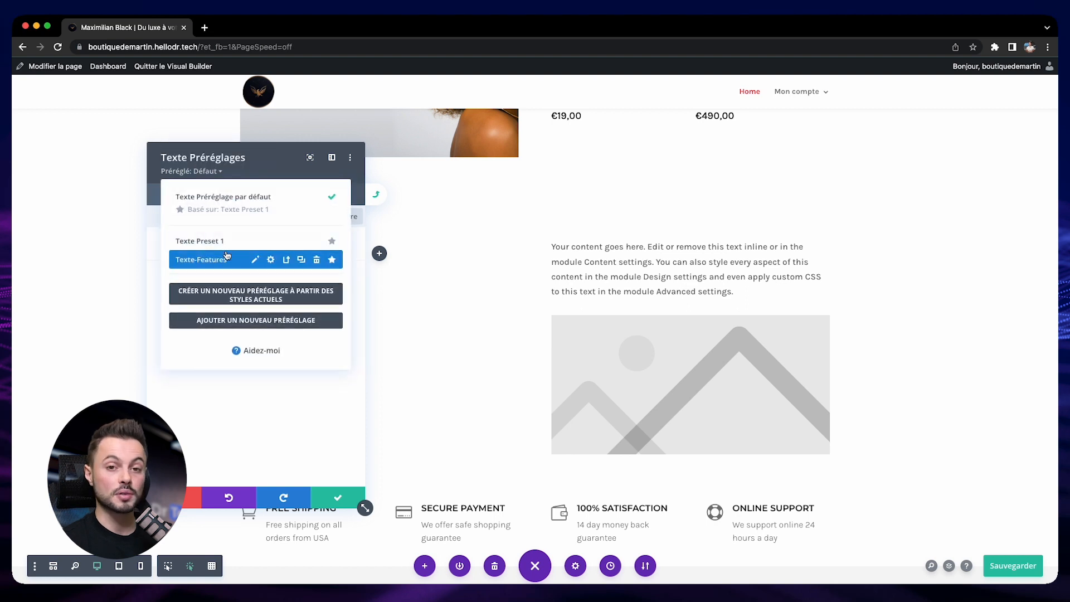
pyautogui.click(174, 498)
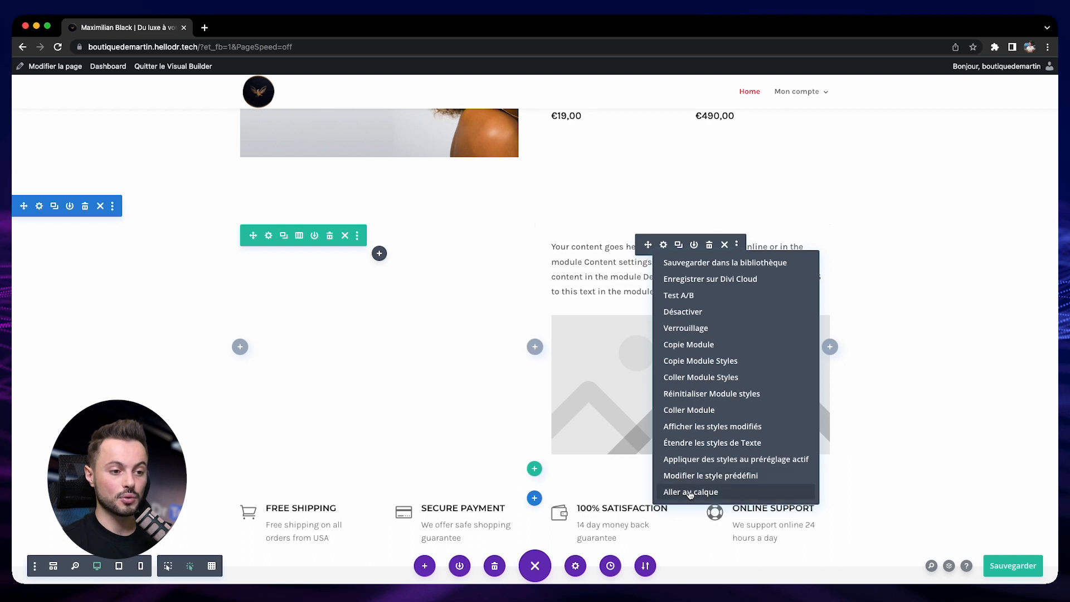
# - Locate the Text module in the page's layer structure, review the surrounding section, row and columns, and close the layers view
pyautogui.click(697, 493)
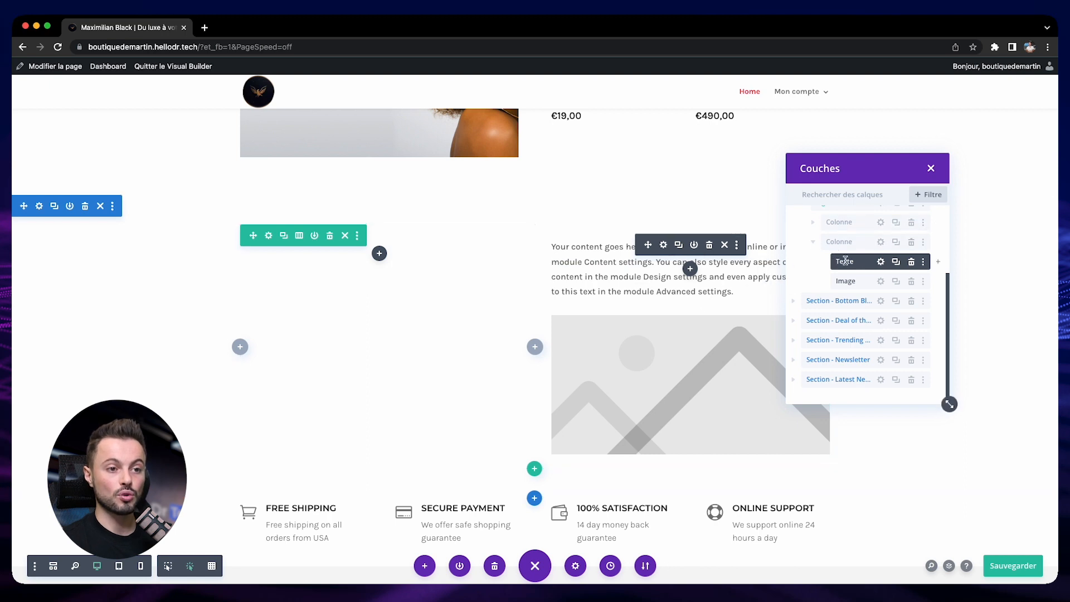
pyautogui.scroll(1, 837, 297)
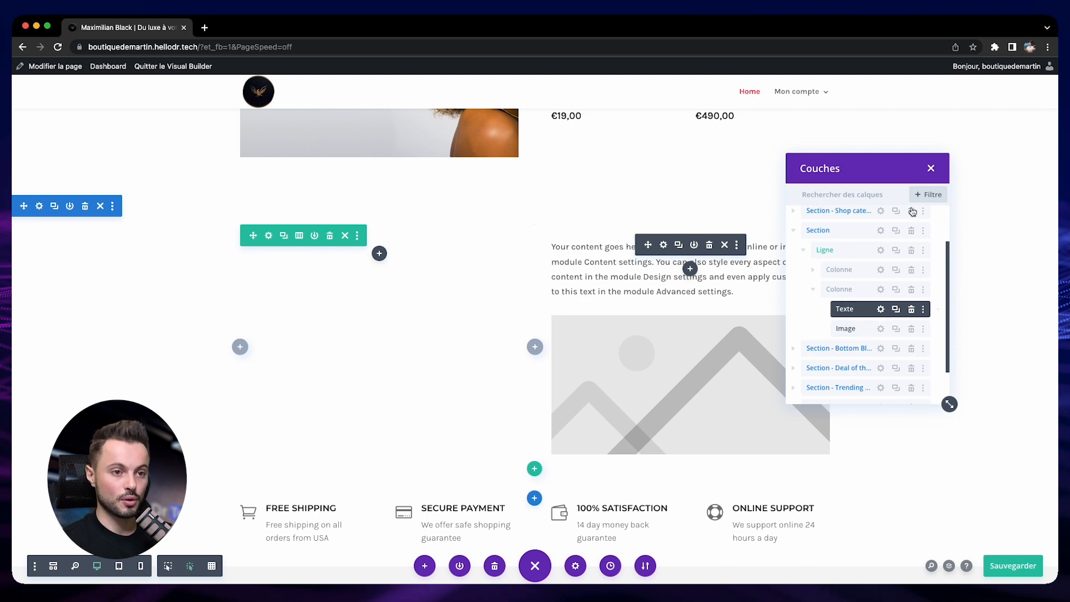
pyautogui.click(931, 168)
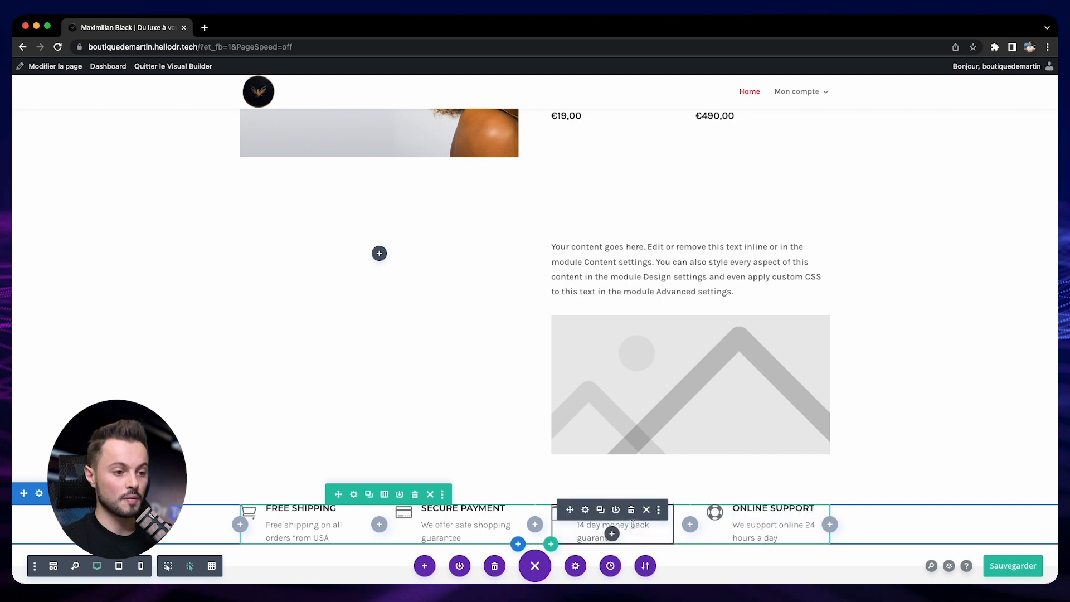
# - Look at the column layouts available for the row containing Free Shipping and Secure Payment
pyautogui.scroll(-1, 633, 524)
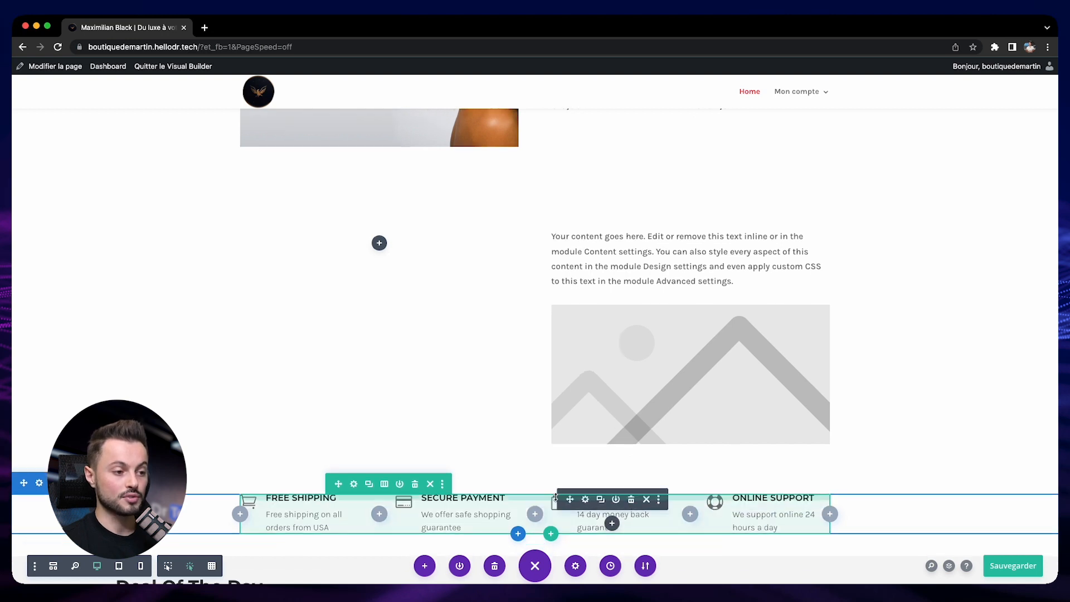
pyautogui.click(384, 484)
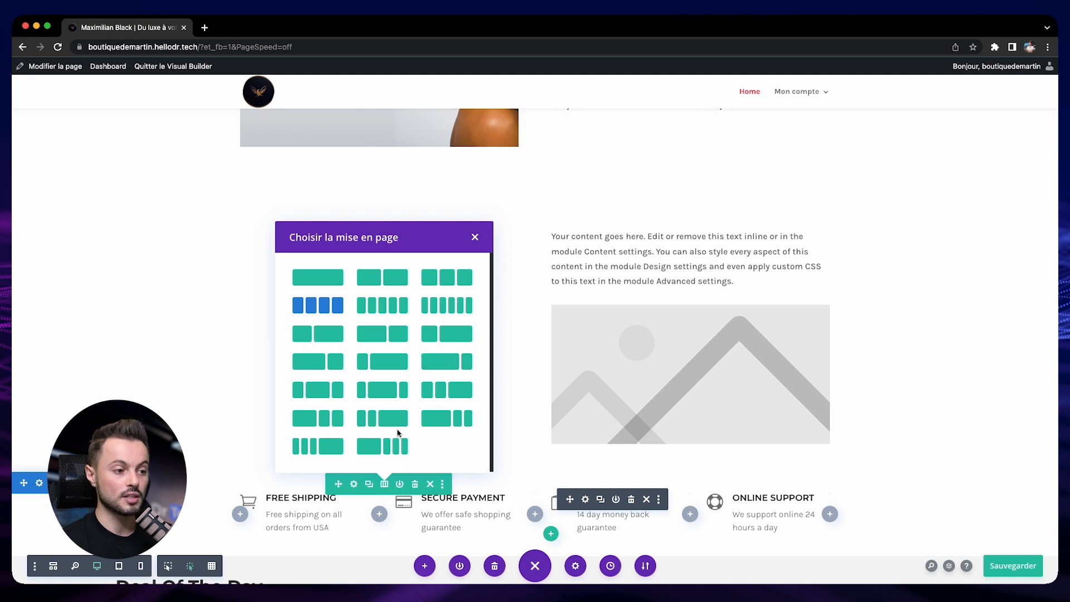
pyautogui.click(359, 445)
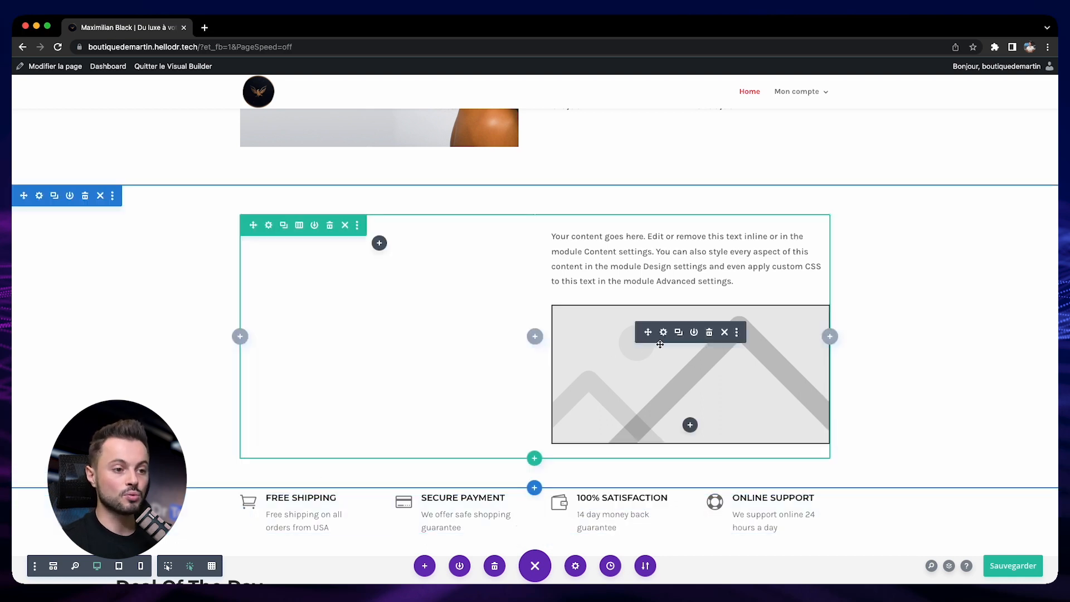
# - Examine the content settings of the placeholder Image module, and the content and text style options of the Text module above it
pyautogui.click(663, 333)
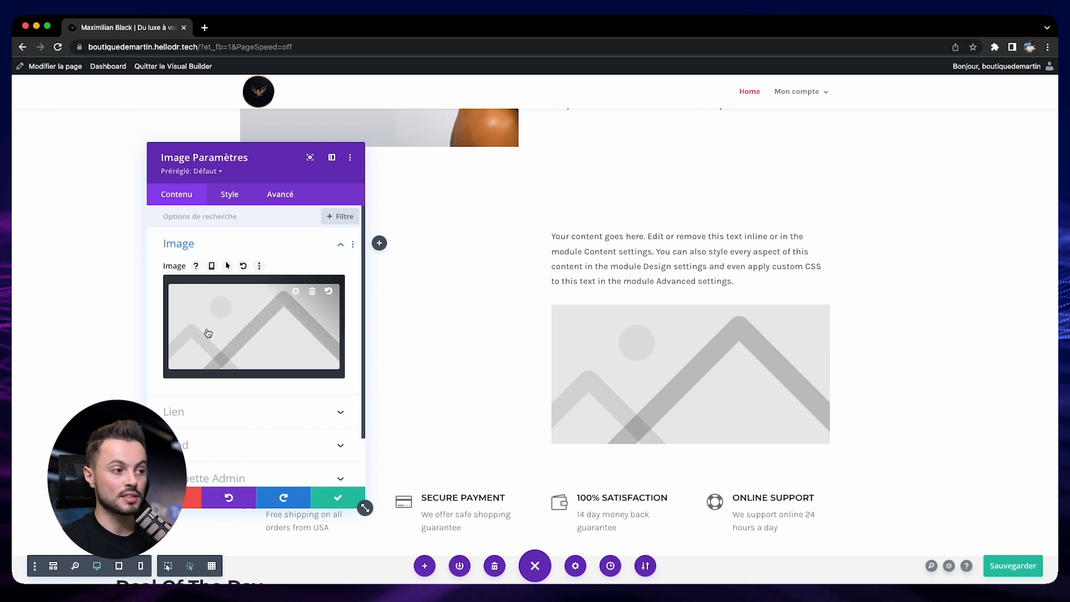
pyautogui.click(185, 493)
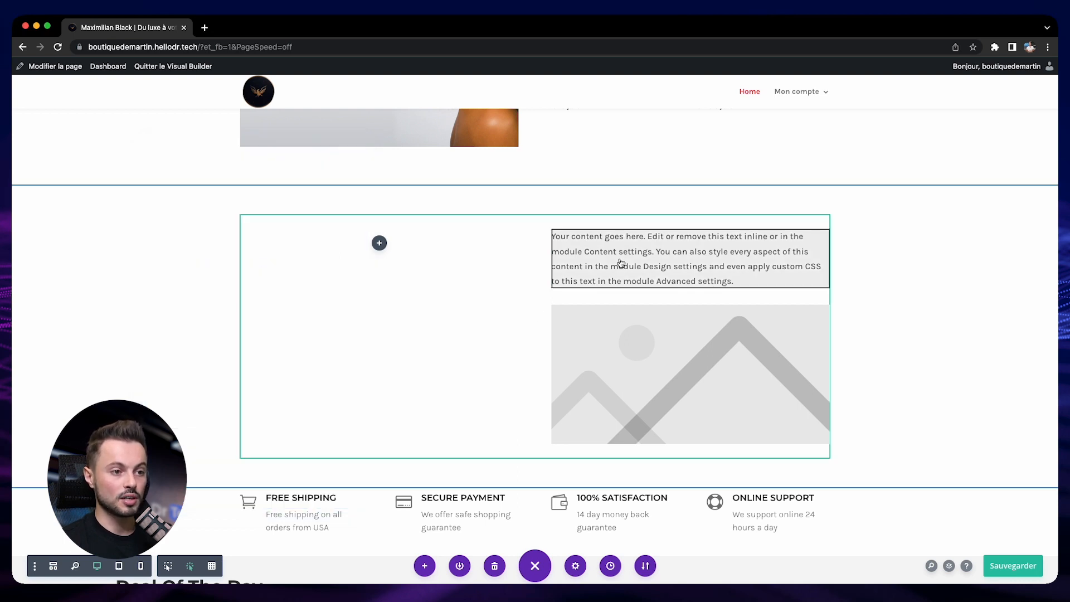
pyautogui.click(663, 235)
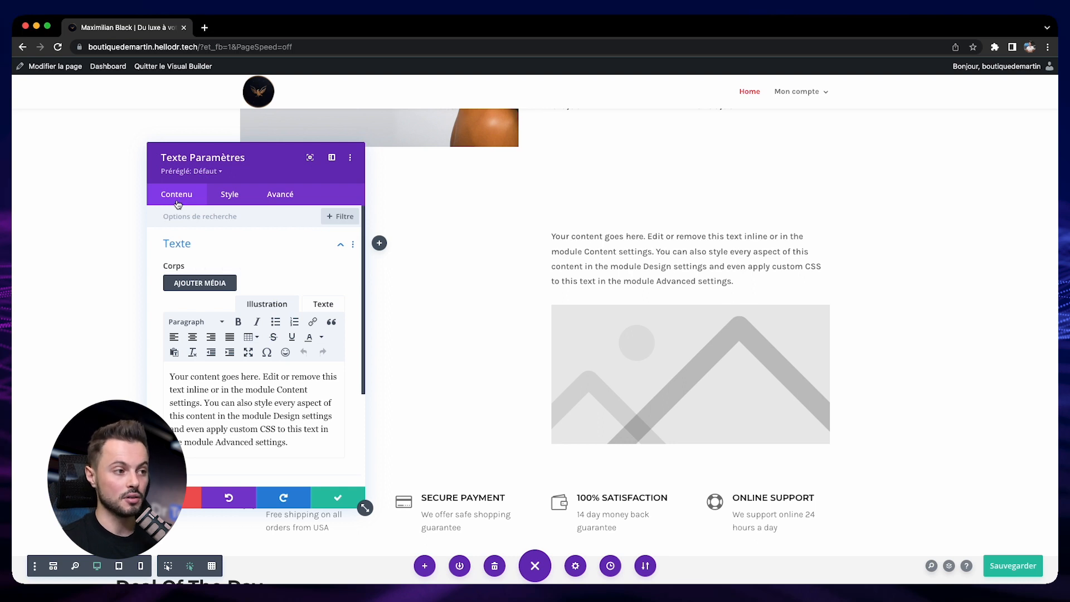
pyautogui.click(226, 199)
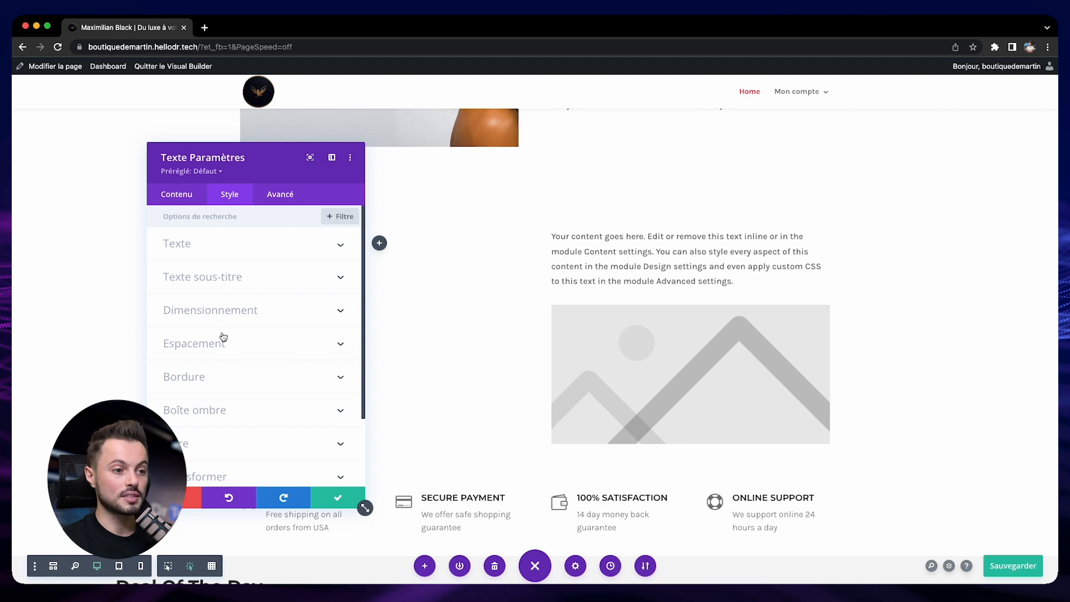
pyautogui.click(217, 254)
pyautogui.scroll(-1, 206, 298)
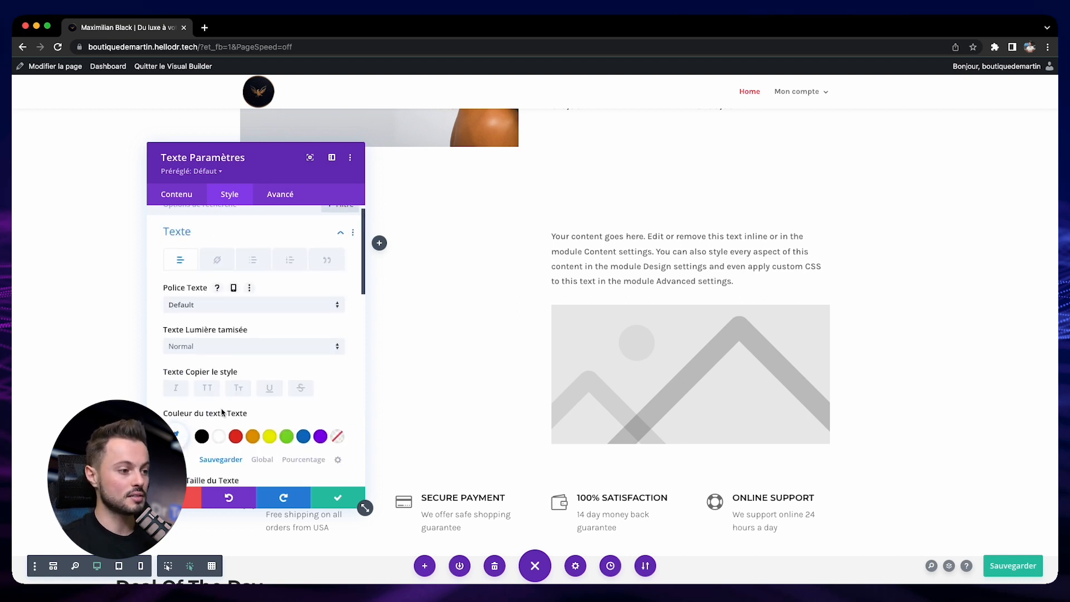
pyautogui.scroll(-10, 253, 425)
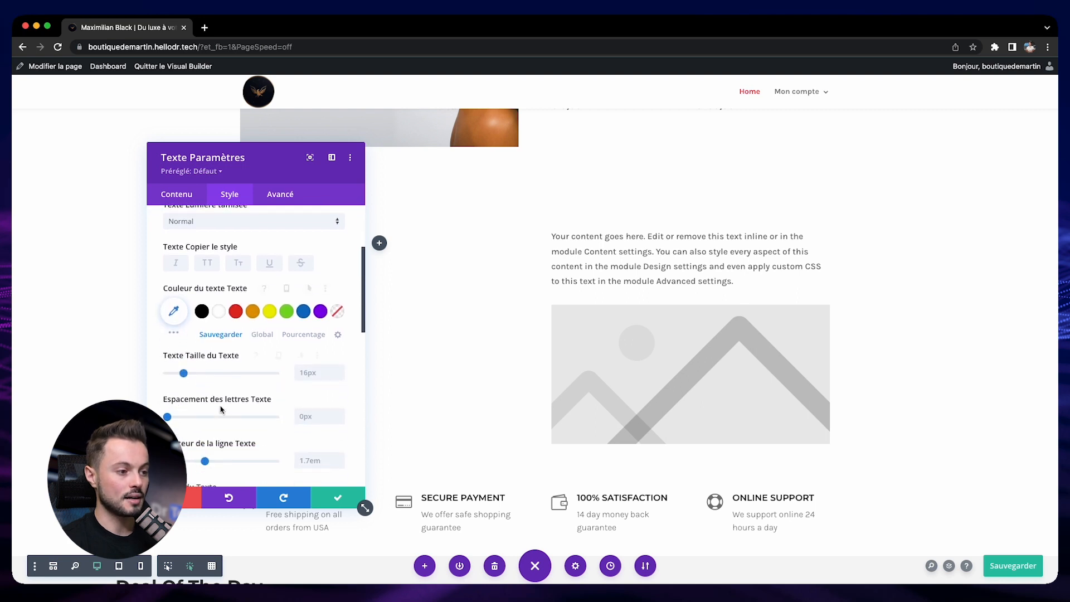
# - Set the Text module's width to 100% and its maximum width to 80% in the sizing options
pyautogui.click(246, 457)
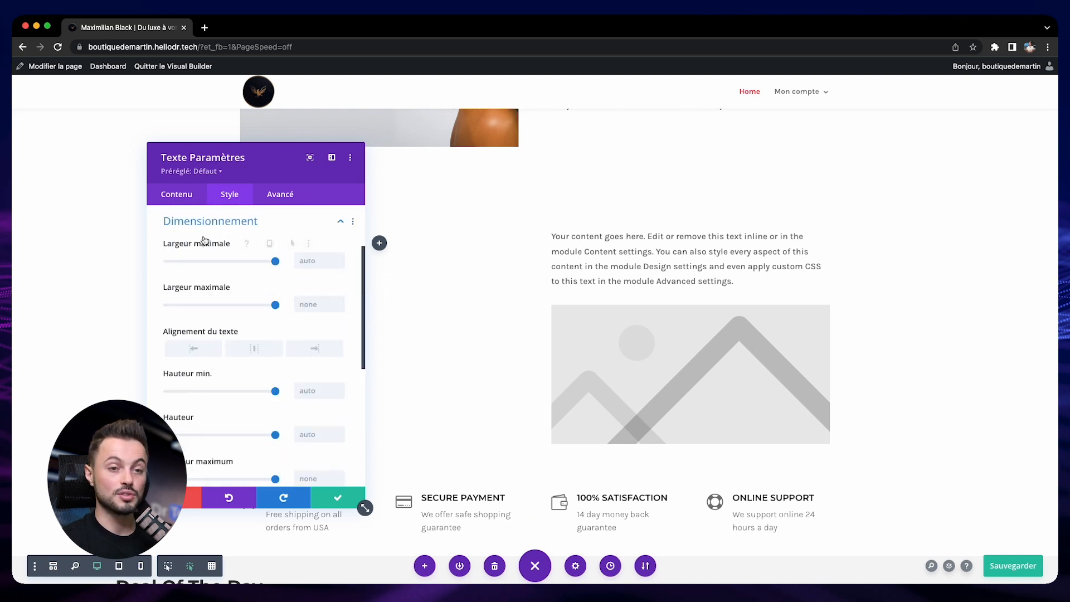
pyautogui.click(275, 261)
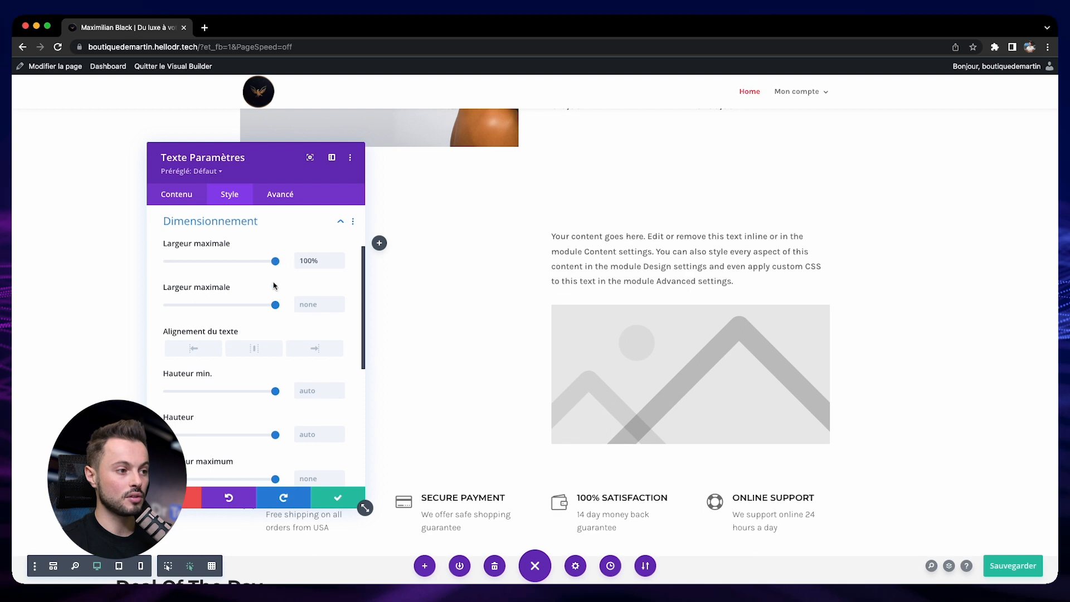
pyautogui.moveTo(275, 306); pyautogui.dragTo(253, 305)
pyautogui.scroll(-3, 239, 401)
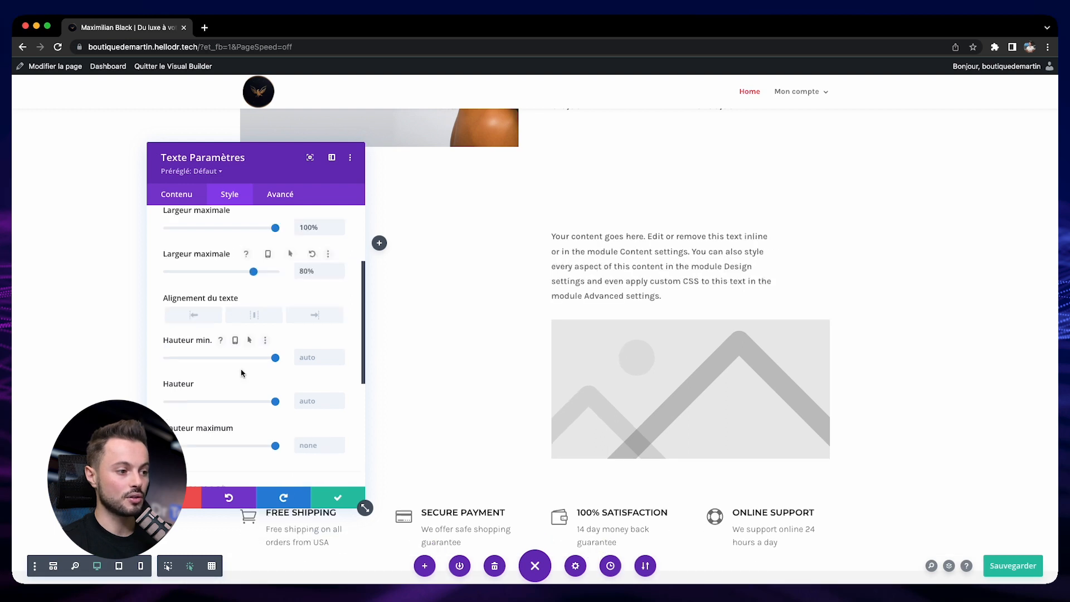
# - Set the Text module's outer margins to 50px on all four sides, linking top with bottom and left with right
pyautogui.click(235, 429)
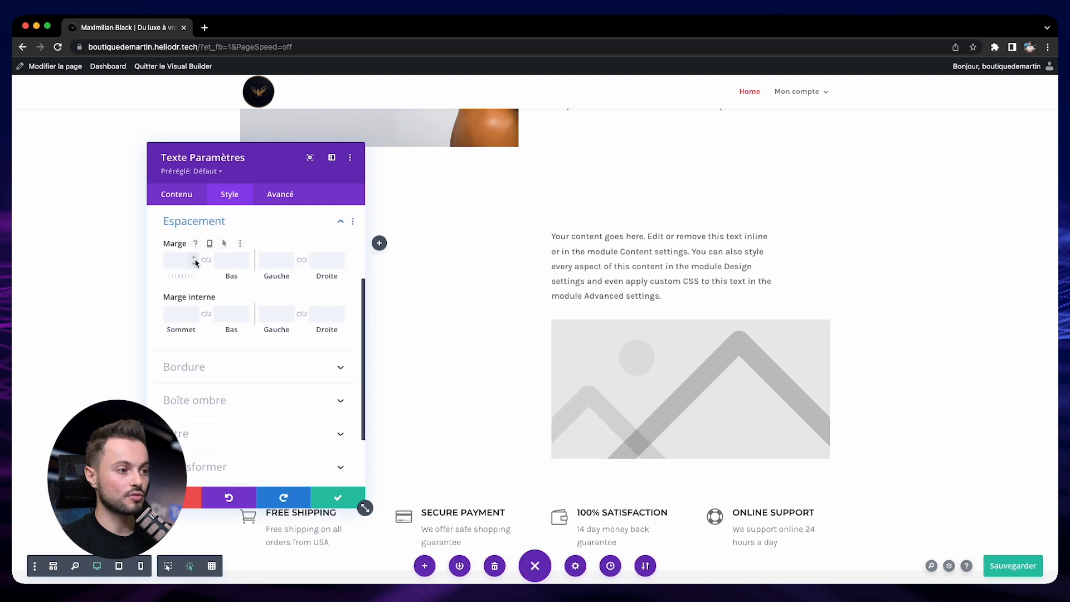
pyautogui.click(195, 258)
pyautogui.click(195, 258)
pyautogui.click(195, 258)
pyautogui.click(195, 258)
pyautogui.click(195, 259)
pyautogui.click(206, 260)
pyautogui.click(290, 258)
pyautogui.click(290, 258)
pyautogui.click(290, 258)
pyautogui.click(290, 258)
pyautogui.click(289, 258)
pyautogui.click(302, 260)
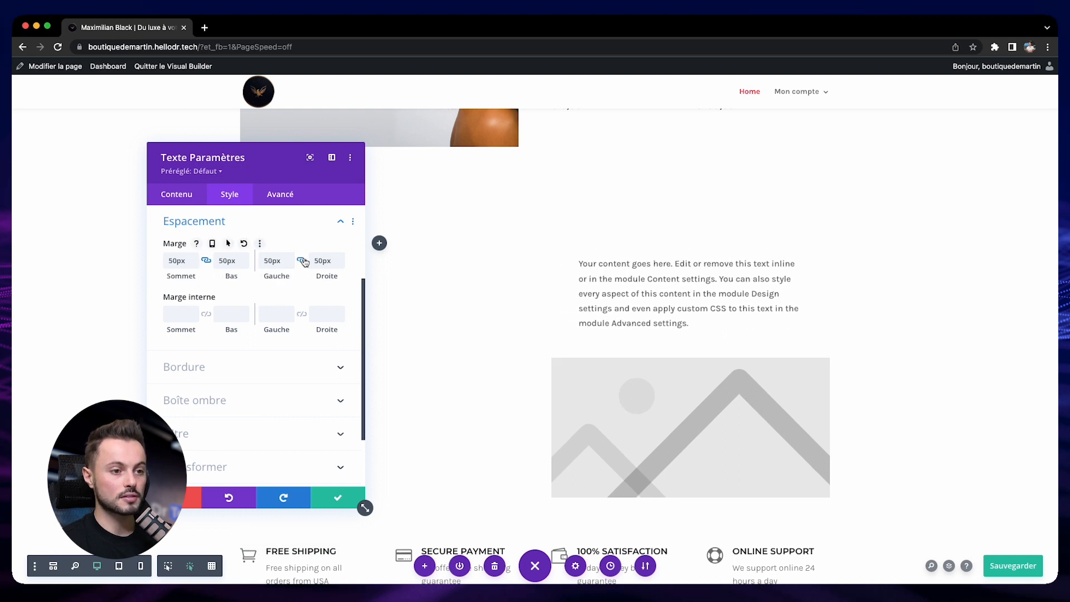
pyautogui.scroll(-1, 244, 388)
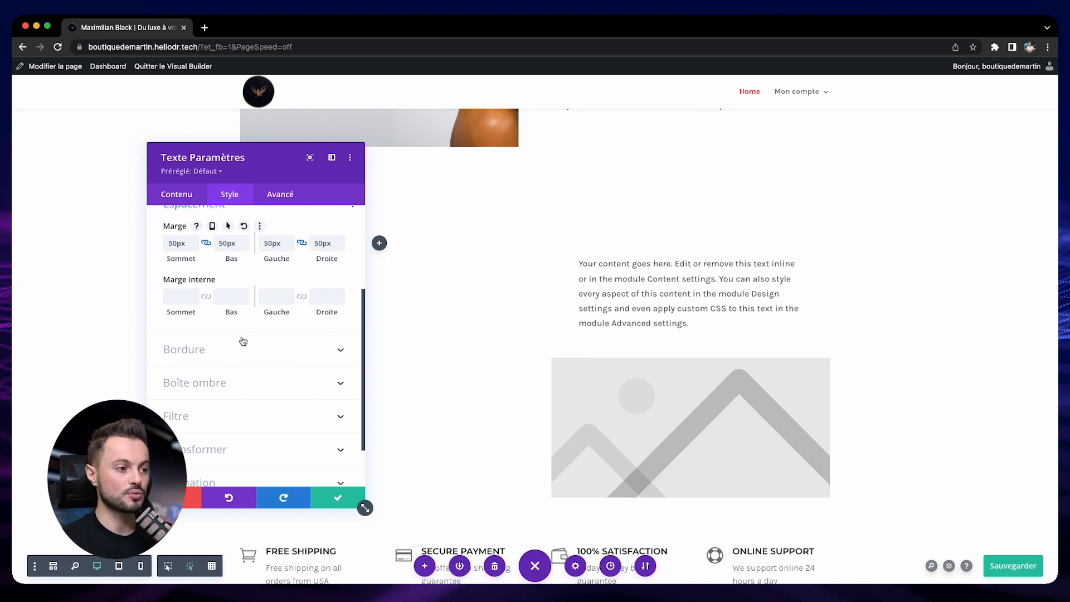
pyautogui.press('super+s')
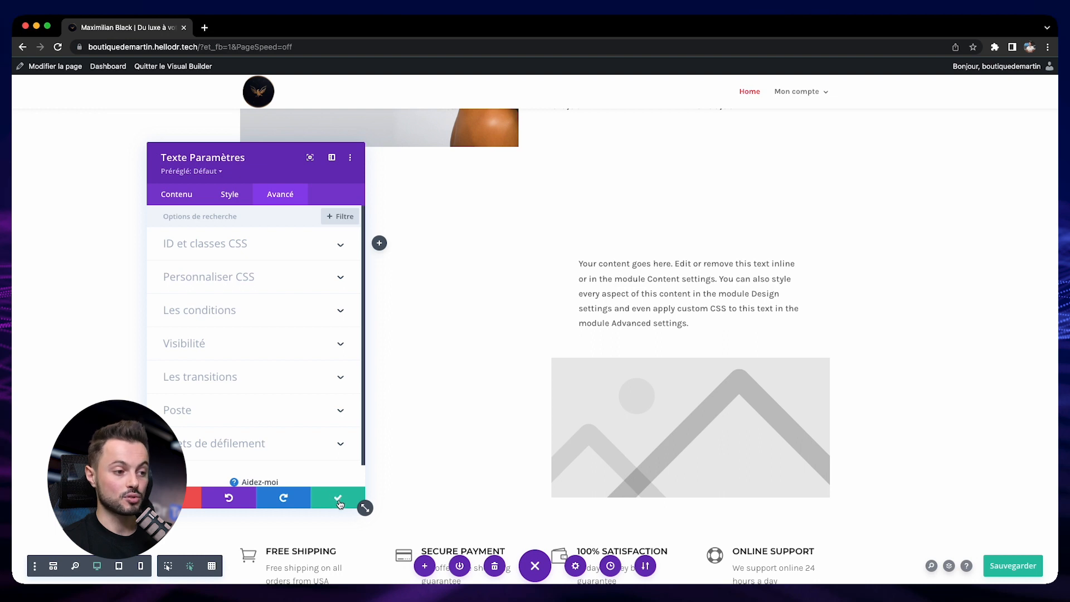
# - Undo the Text module's margin changes, redo one of them, save the page, and close the settings by discarding the module's changes
pyautogui.click(230, 499)
pyautogui.click(229, 499)
pyautogui.click(230, 499)
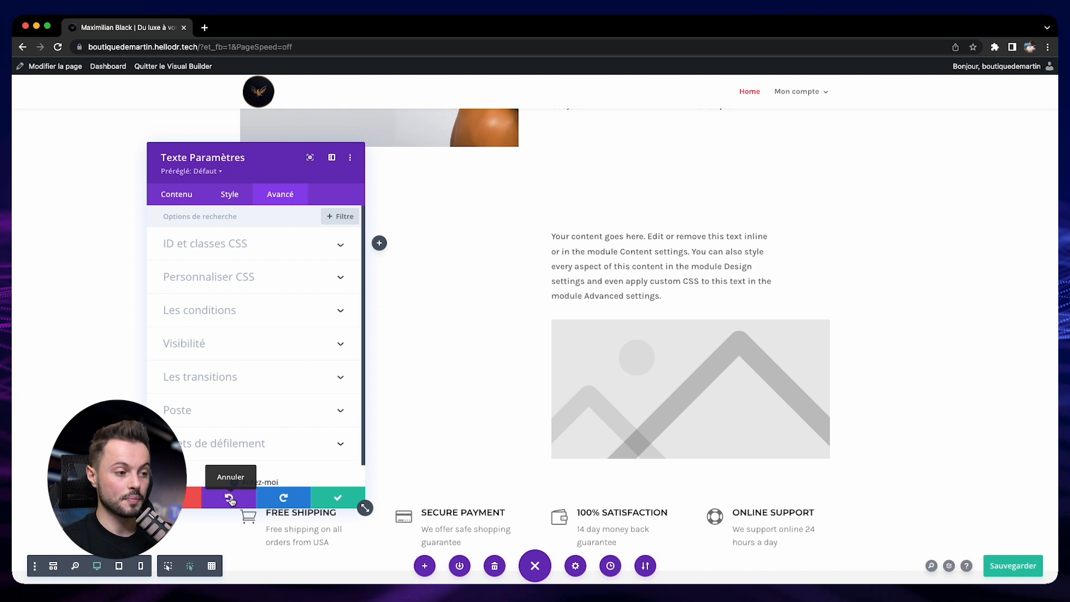
pyautogui.click(284, 498)
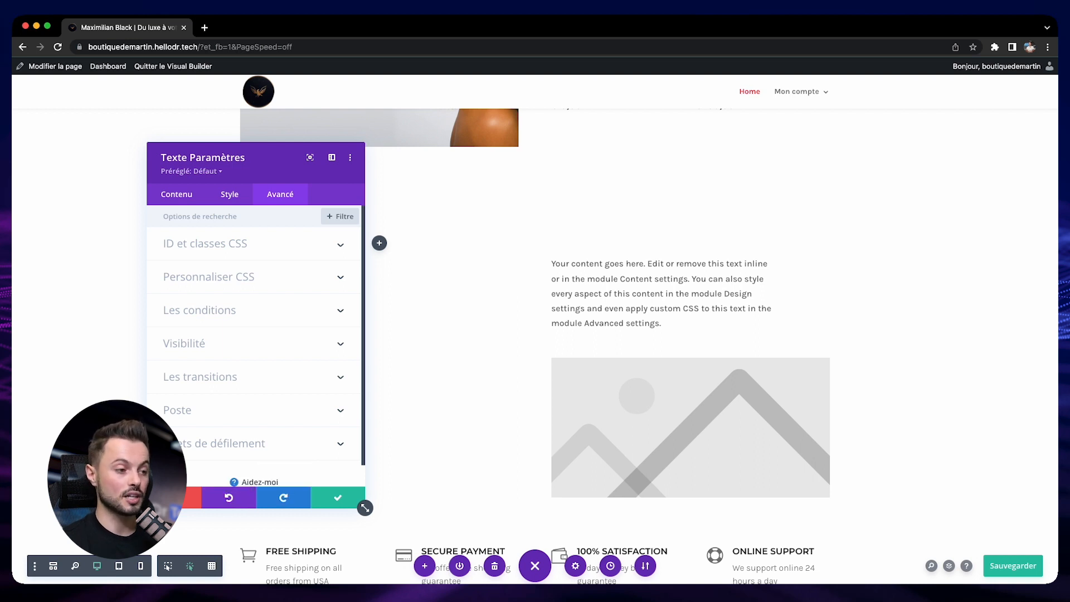
pyautogui.hotkey('ctrl', 's')
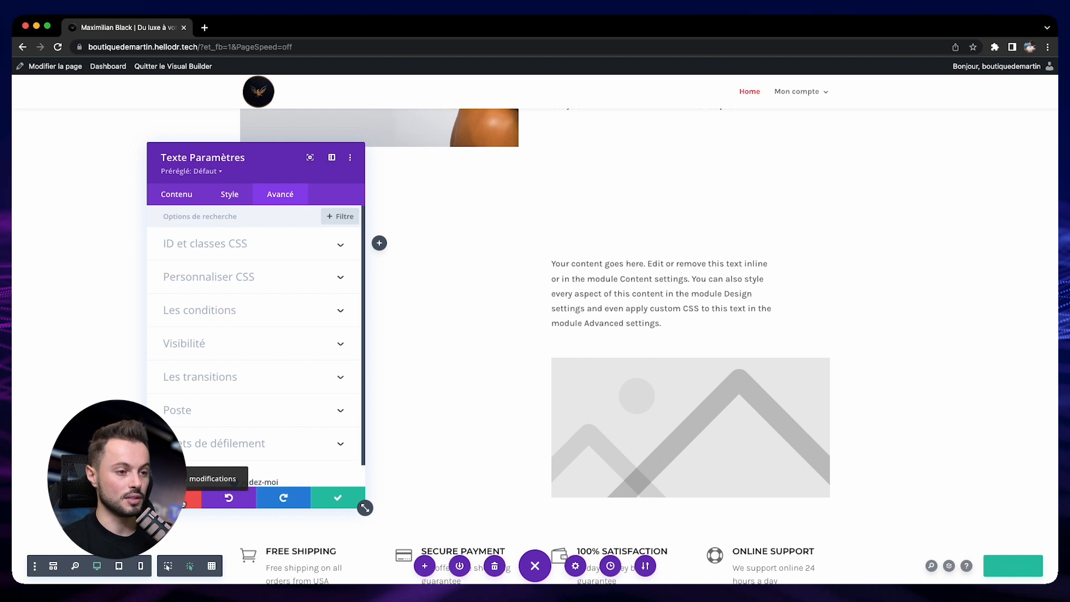
pyautogui.click(183, 503)
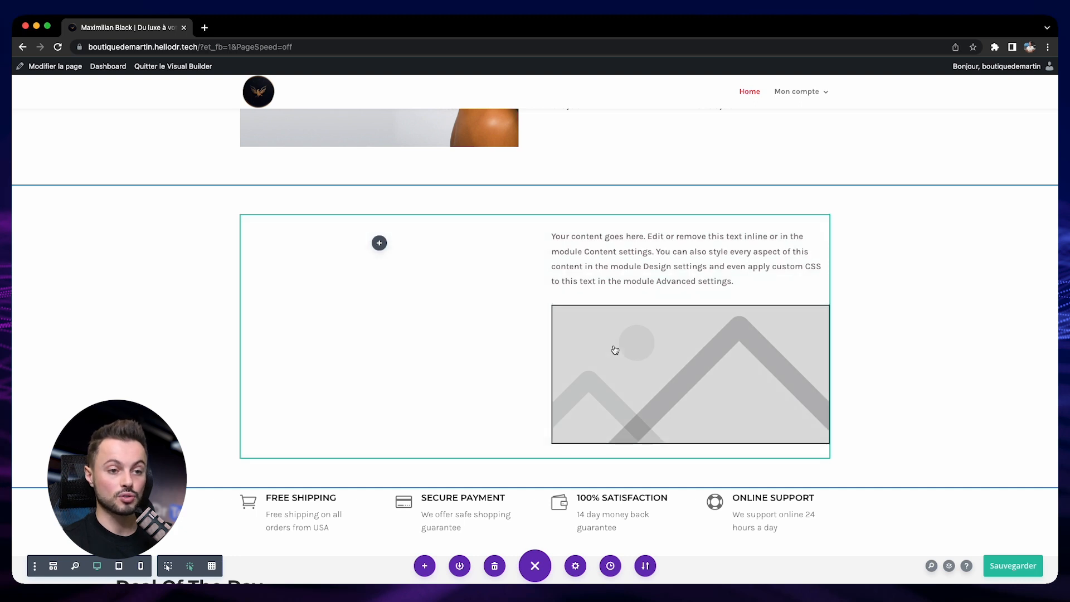
# - Examine the content, style and advanced options of the placeholder Image module, and close its settings
pyautogui.click(666, 333)
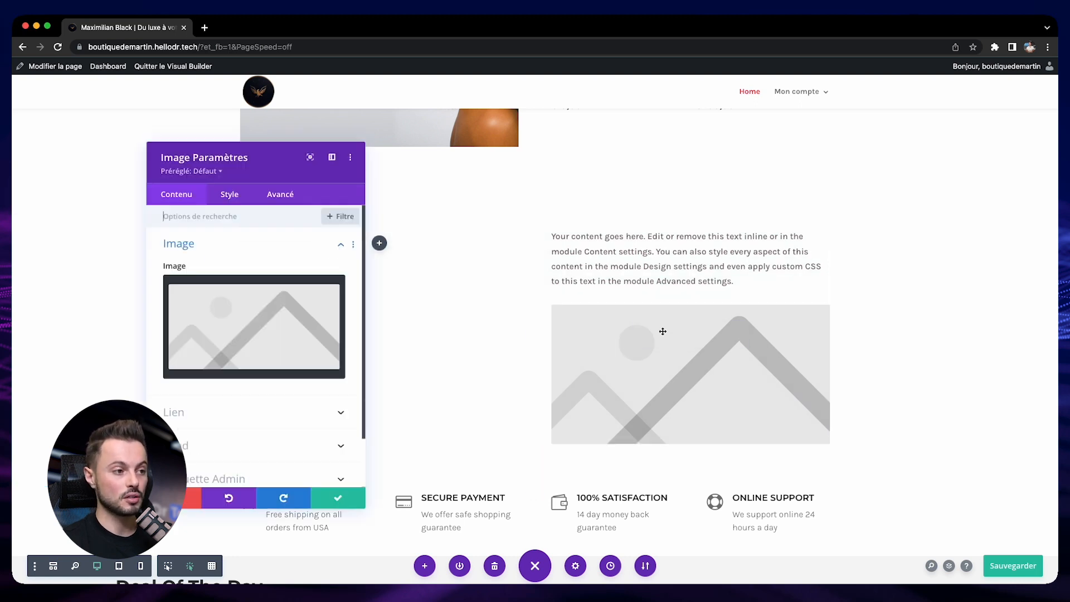
pyautogui.click(229, 194)
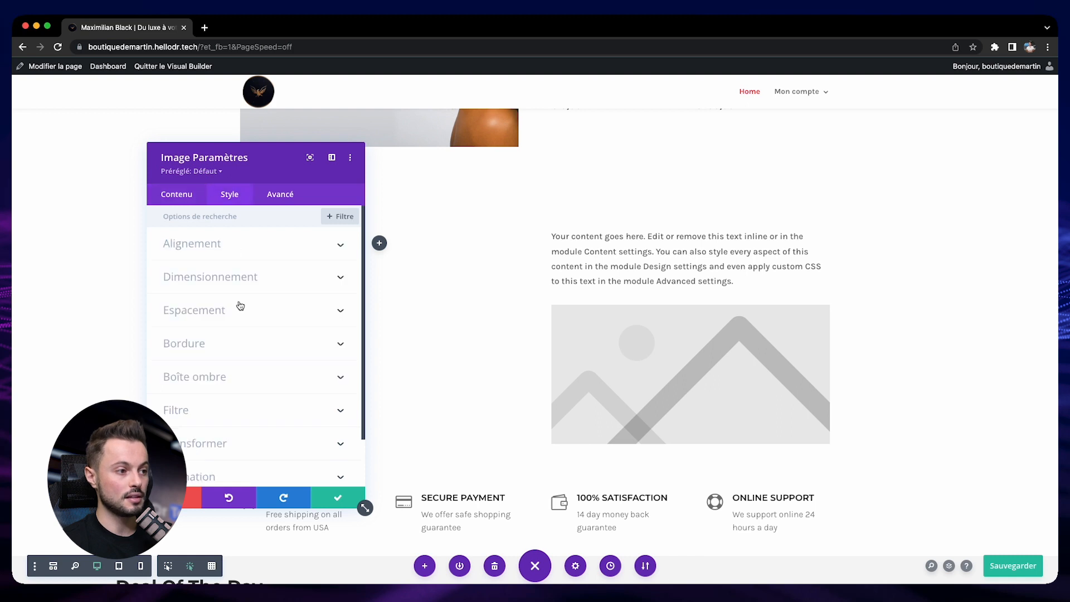
pyautogui.click(270, 195)
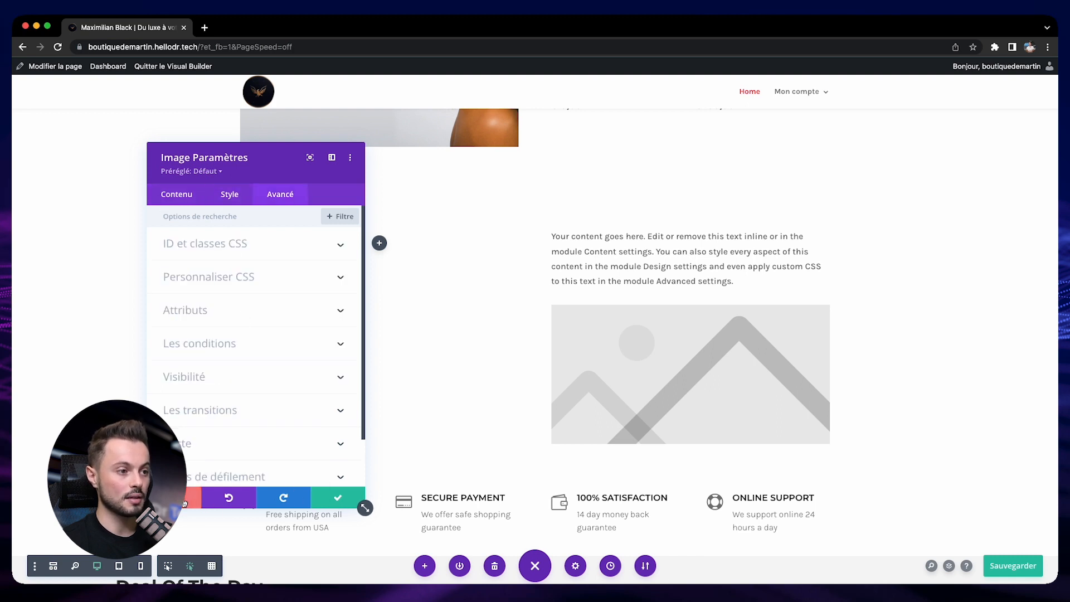
pyautogui.click(324, 506)
pyautogui.moveTo(329, 325)
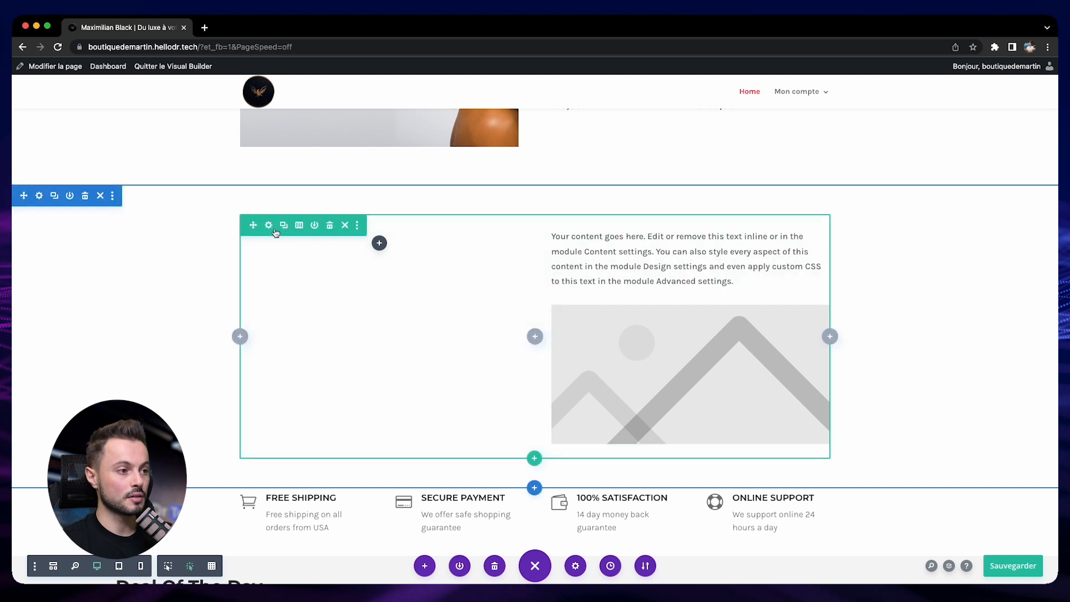
# - Examine the content, style and advanced options of the row holding the placeholder text and image, and close its settings
pyautogui.click(269, 226)
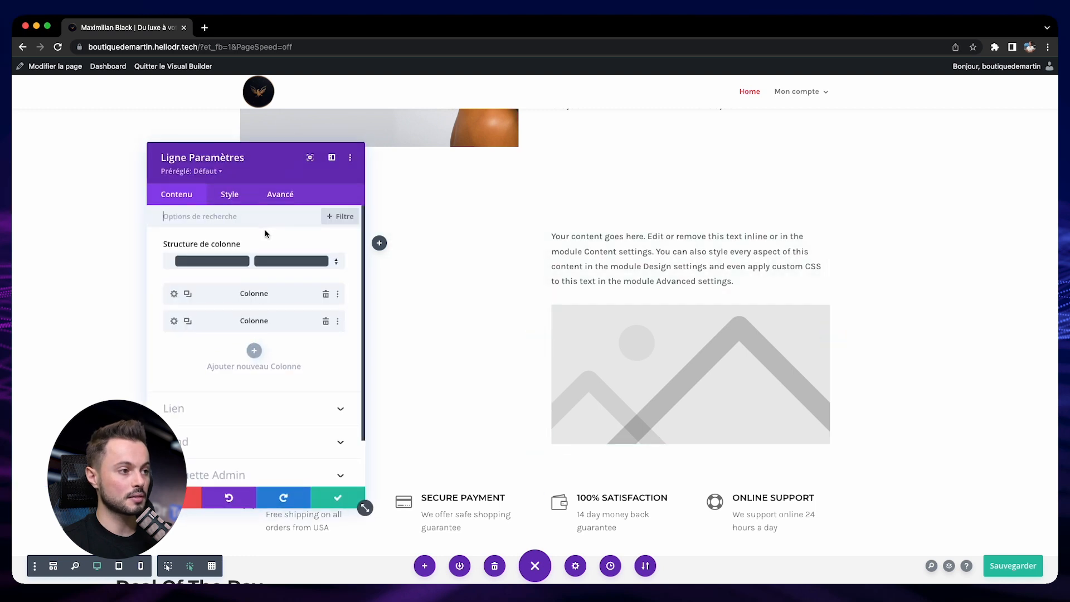
pyautogui.click(229, 194)
pyautogui.click(281, 194)
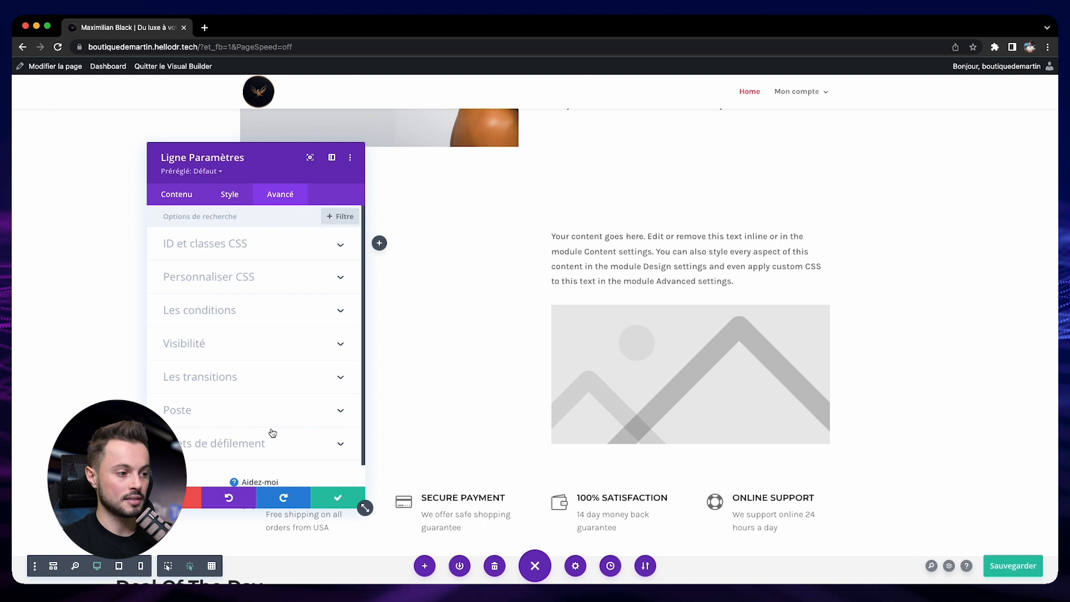
pyautogui.click(188, 496)
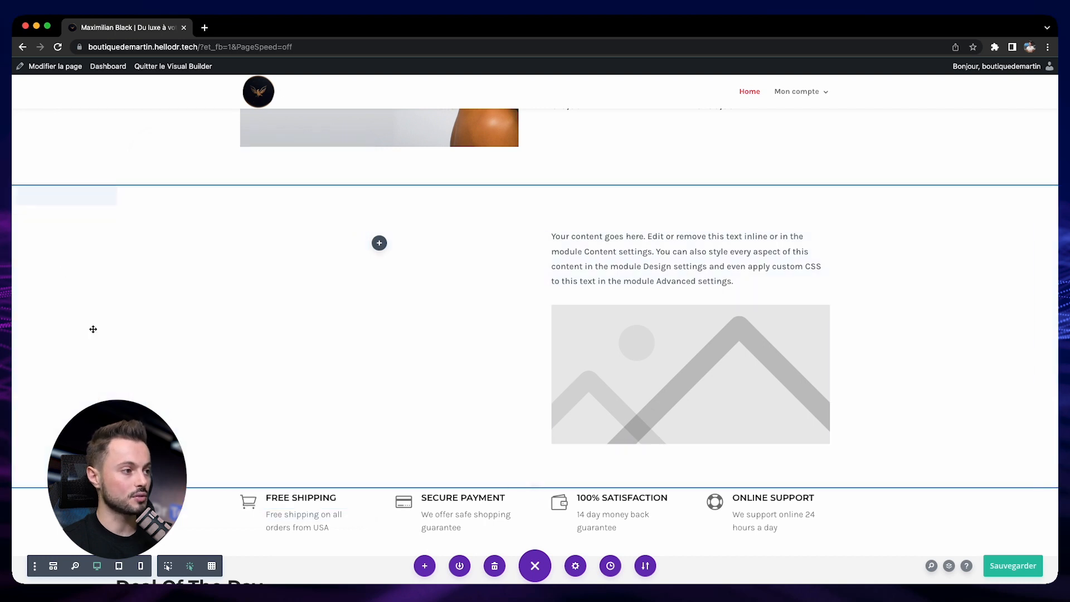
# - Examine the content, style and advanced options of the section containing that row
pyautogui.click(39, 196)
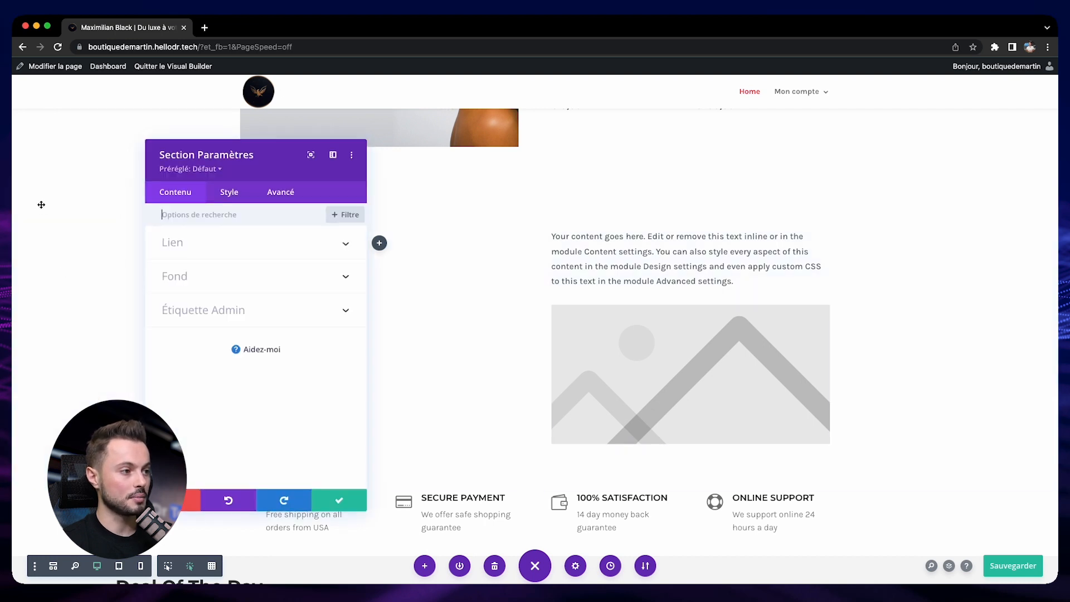
pyautogui.click(229, 194)
pyautogui.click(272, 195)
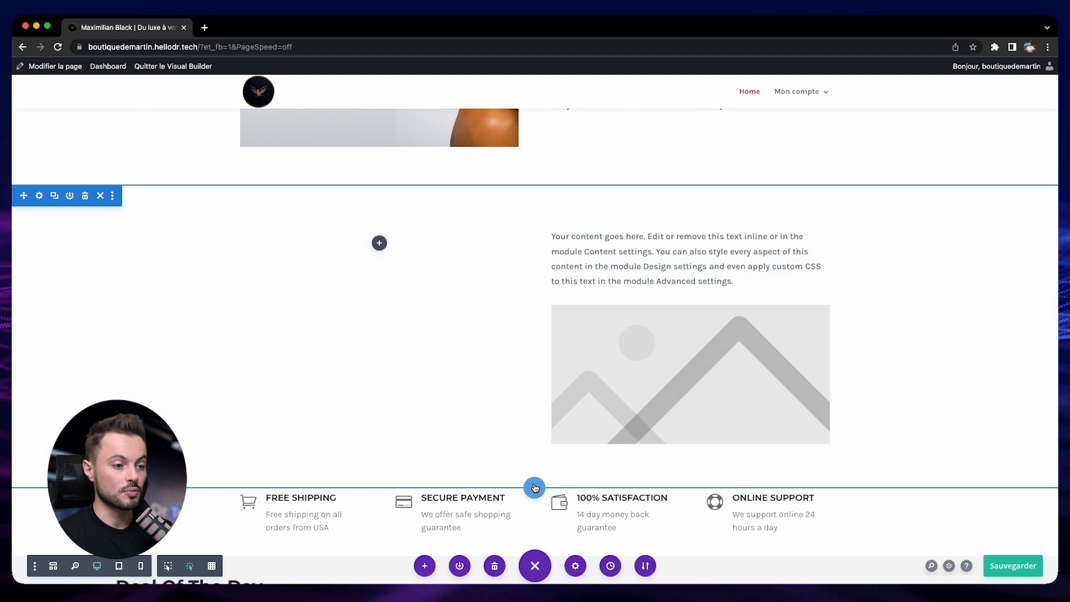
# - Add a normal section above the Free Shipping band, with a row of three equal columns
pyautogui.click(535, 488)
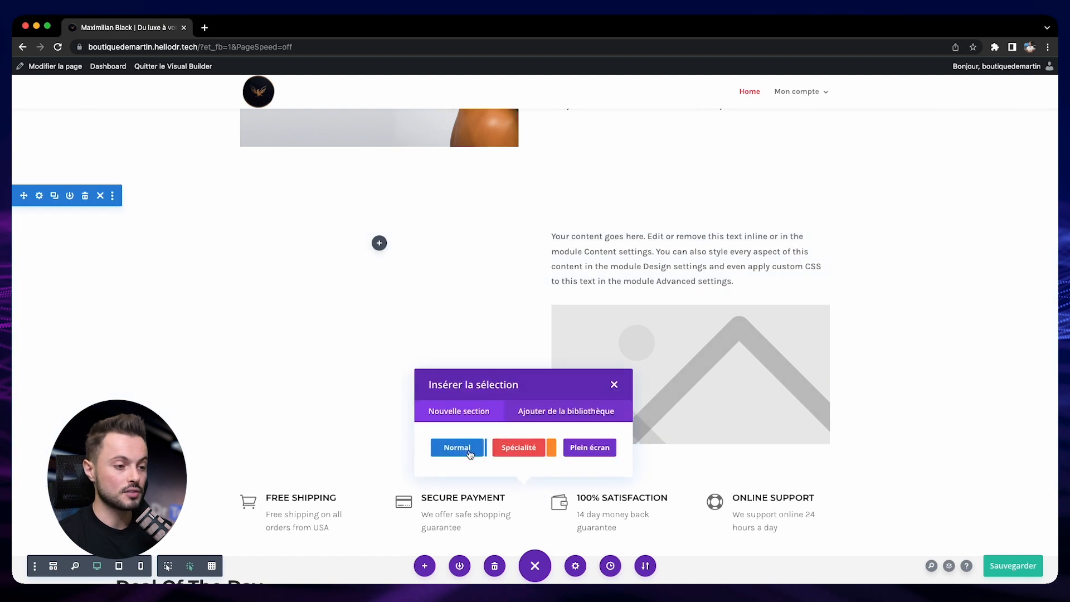
pyautogui.click(467, 454)
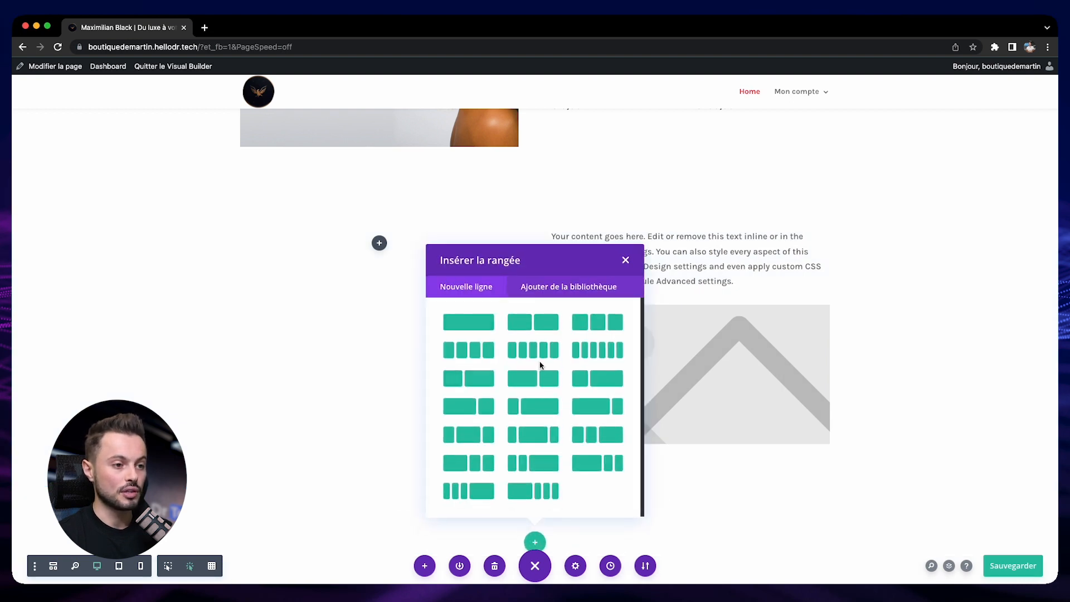
pyautogui.click(604, 322)
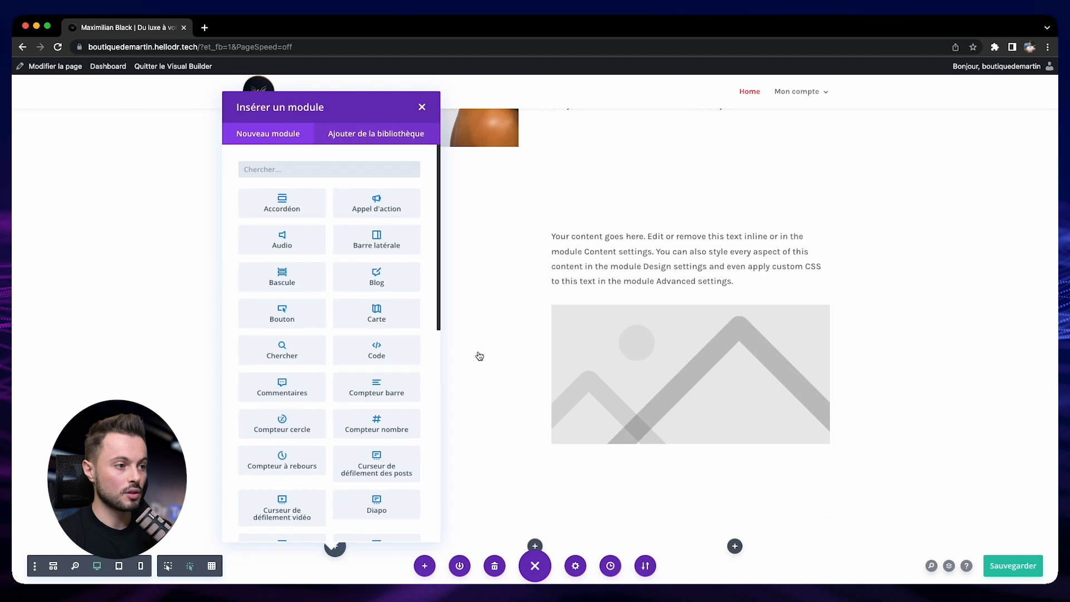
# - Insert an Image module in the first column, using the media library photo of the black-and-gold watch with the ornate gold bracelet
pyautogui.write('image')
pyautogui.press('Return')
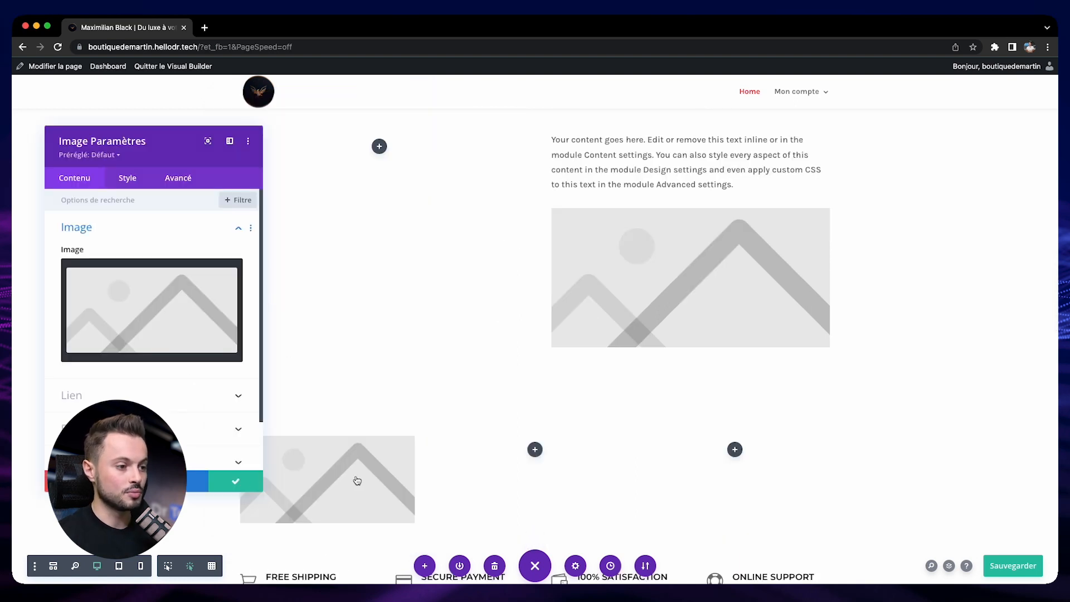
pyautogui.click(148, 341)
pyautogui.click(178, 278)
pyautogui.click(994, 529)
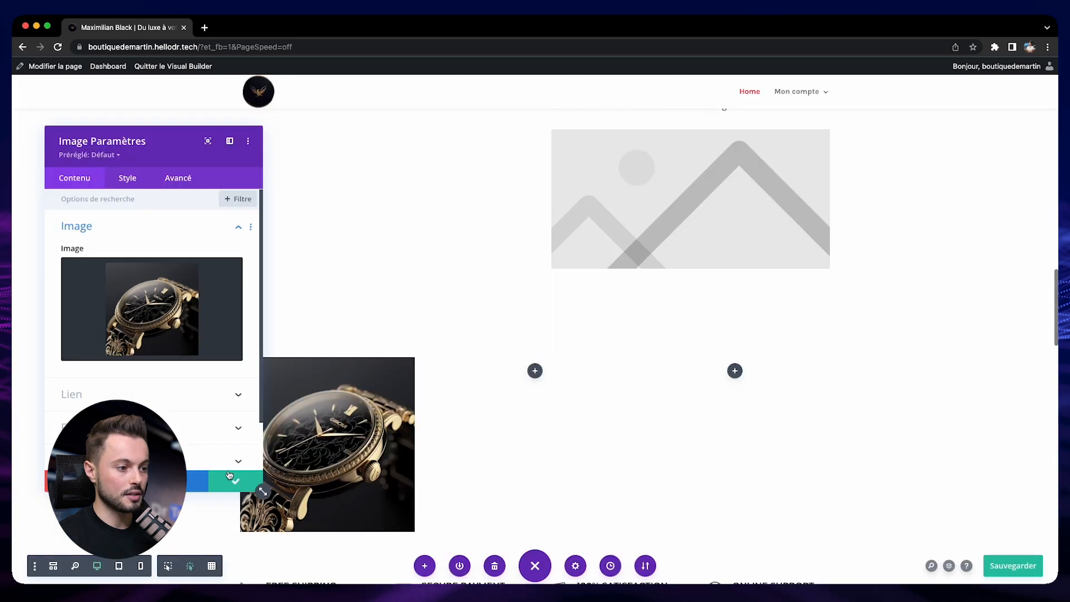
pyautogui.click(225, 480)
# - Insert a Text module in the middle column and replace its placeholder content with "Bonjour tout le monde!"
pyautogui.click(535, 371)
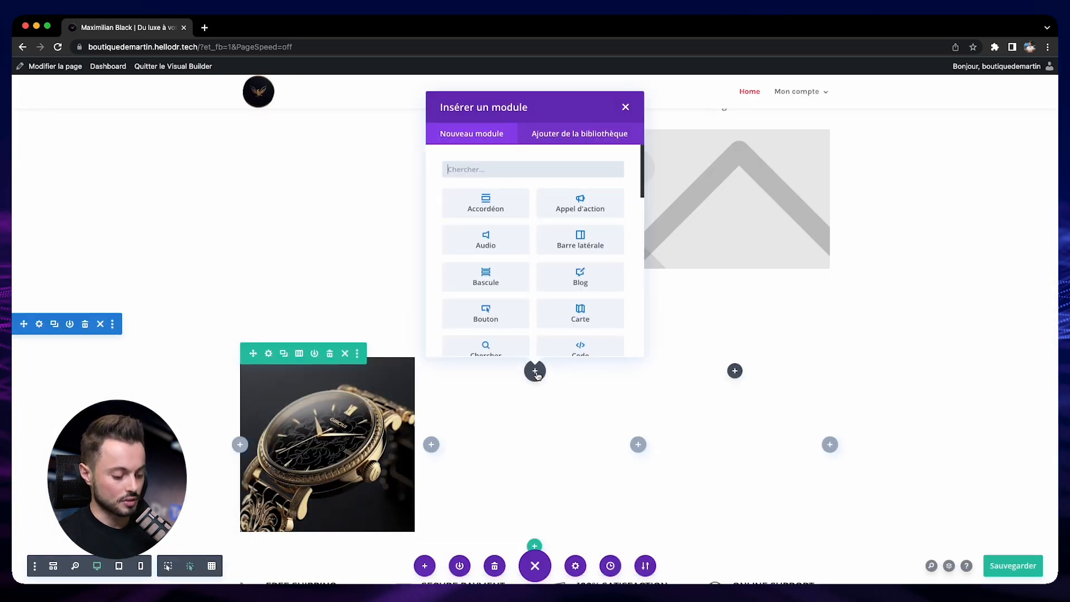
pyautogui.write('text')
pyautogui.moveTo(197, 421); pyautogui.dragTo(63, 362)
pyautogui.write('Bonjou')
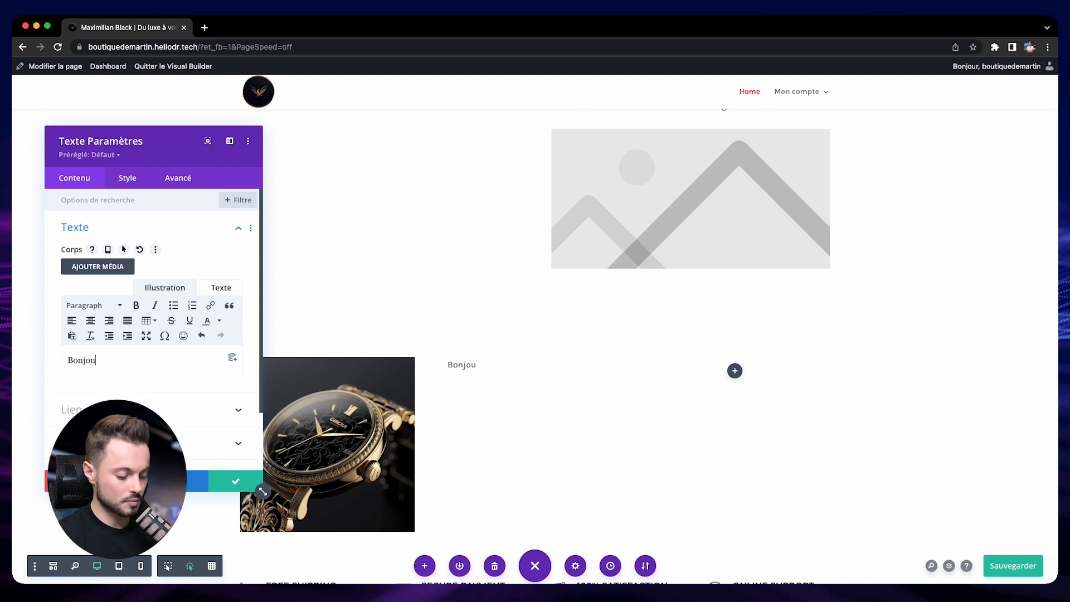
pyautogui.write('r tout le monde!')
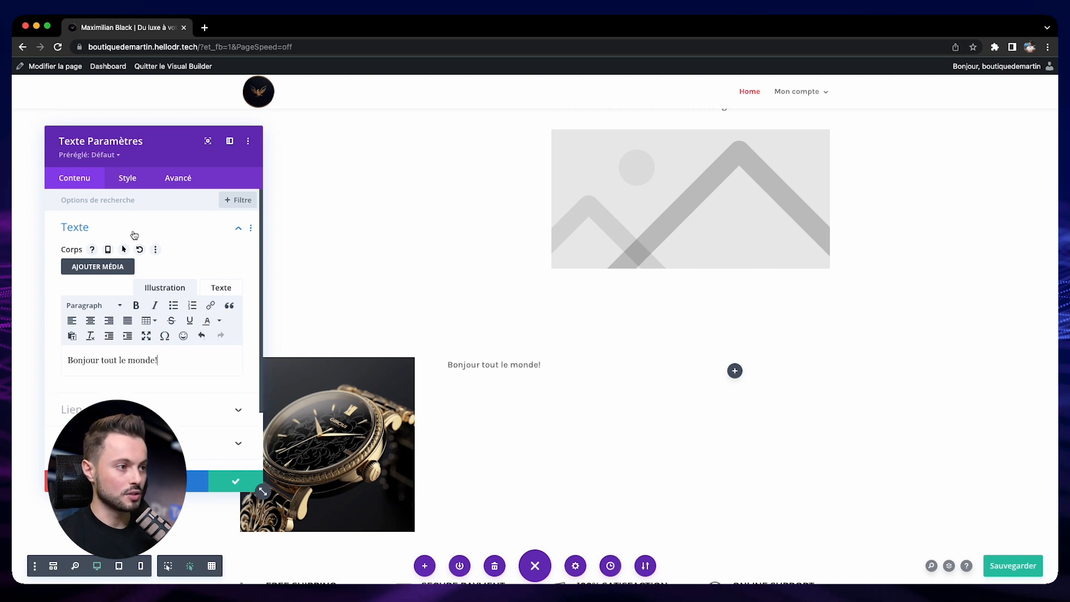
# - Style the "Bonjour tout le monde!" text with a 31px text size and centred alignment, and save the module settings
pyautogui.click(128, 178)
pyautogui.click(93, 227)
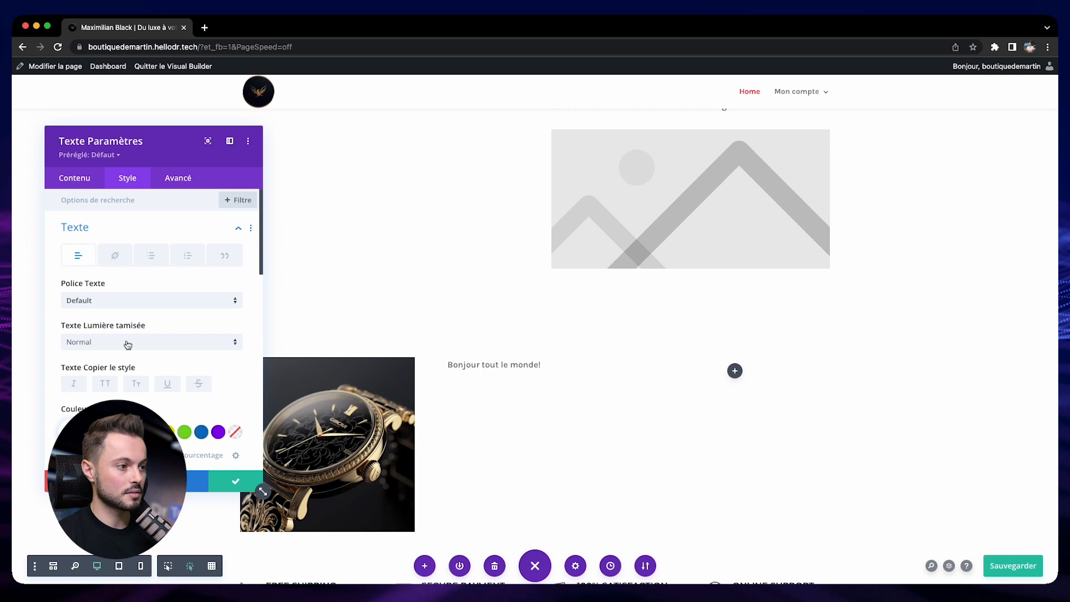
pyautogui.scroll(-3, 127, 344)
pyautogui.scroll(1, 128, 346)
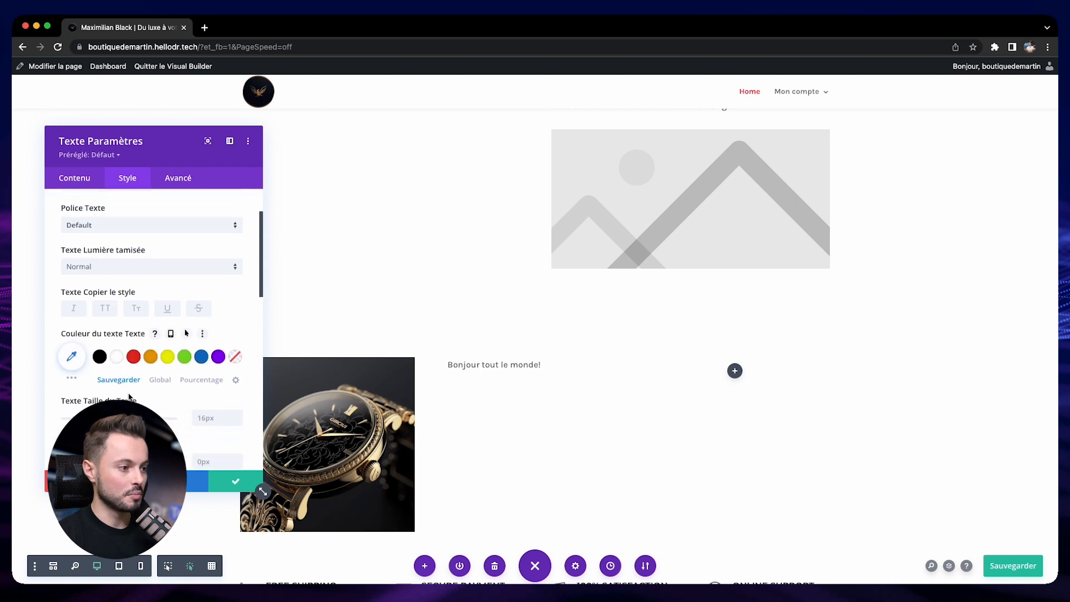
pyautogui.click(98, 418)
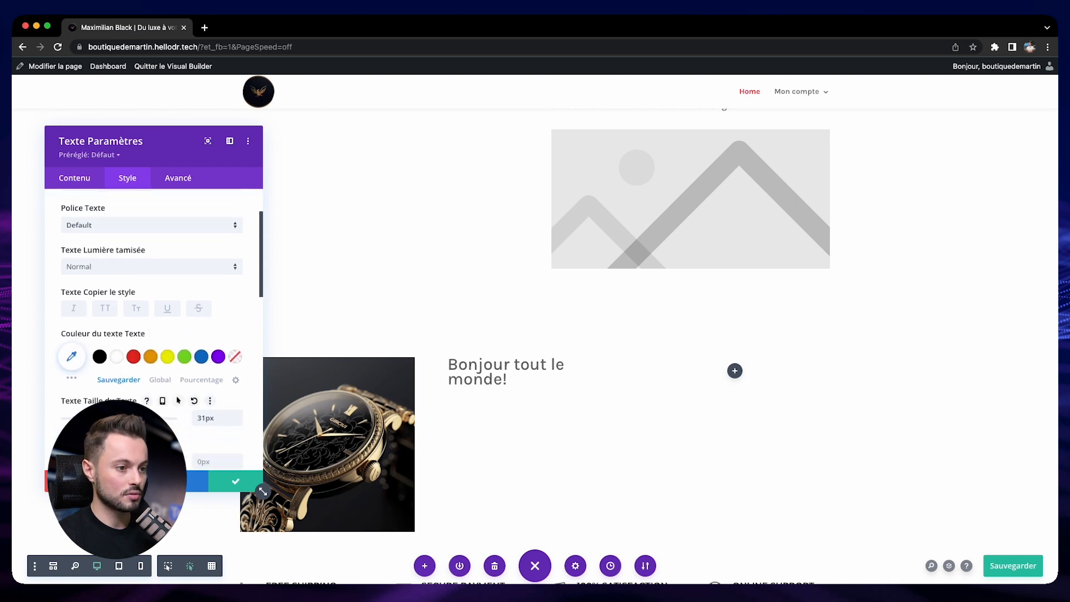
pyautogui.scroll(-8, 150, 312)
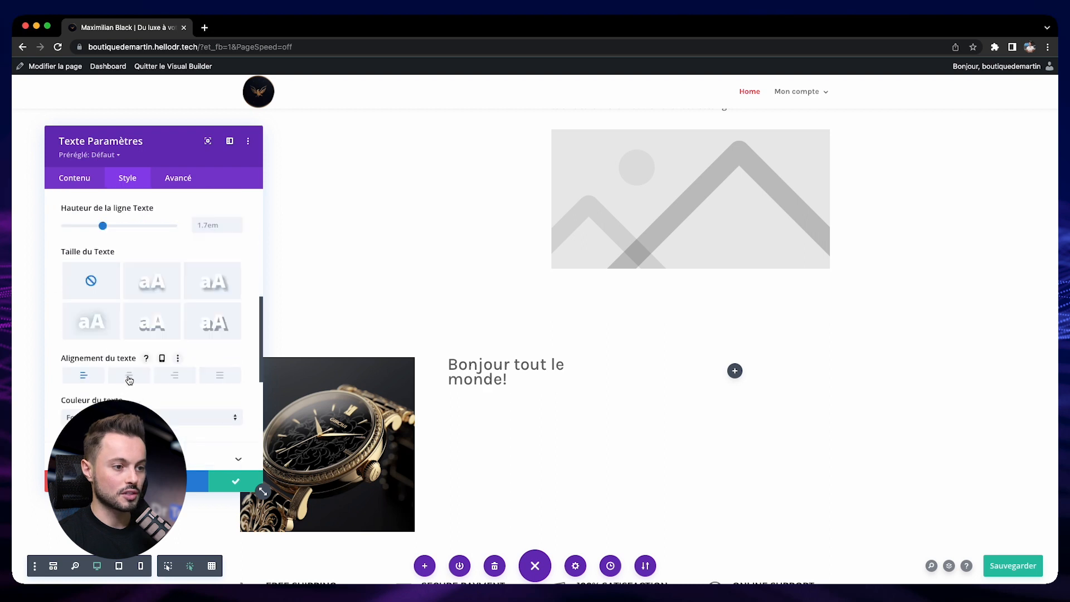
pyautogui.click(129, 376)
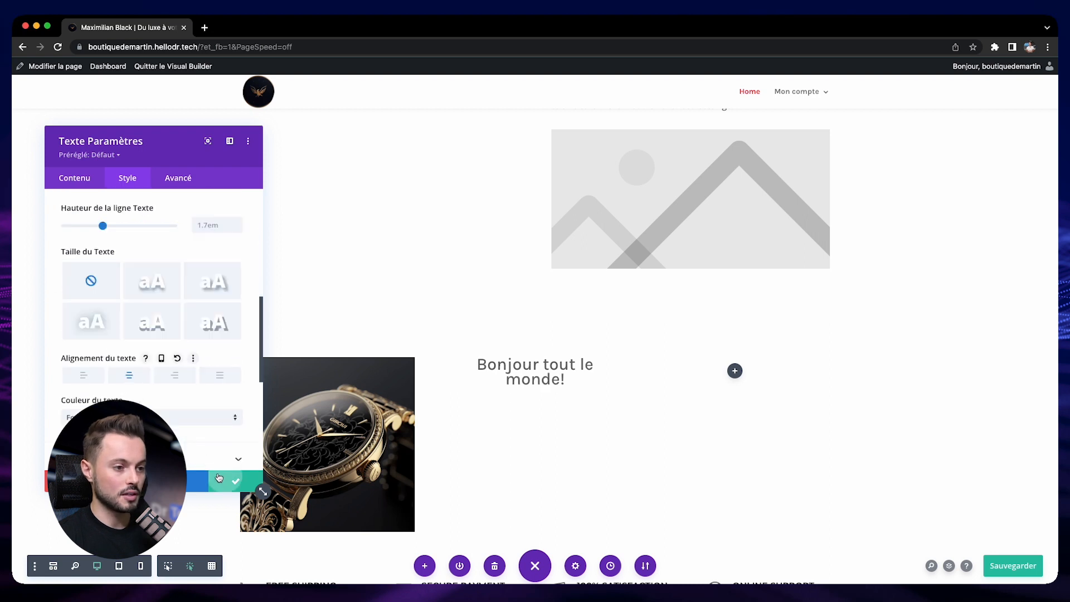
pyautogui.click(235, 480)
# - Insert an Image module in the third column, using the media library photo of the gold watch with a black strap
pyautogui.click(734, 370)
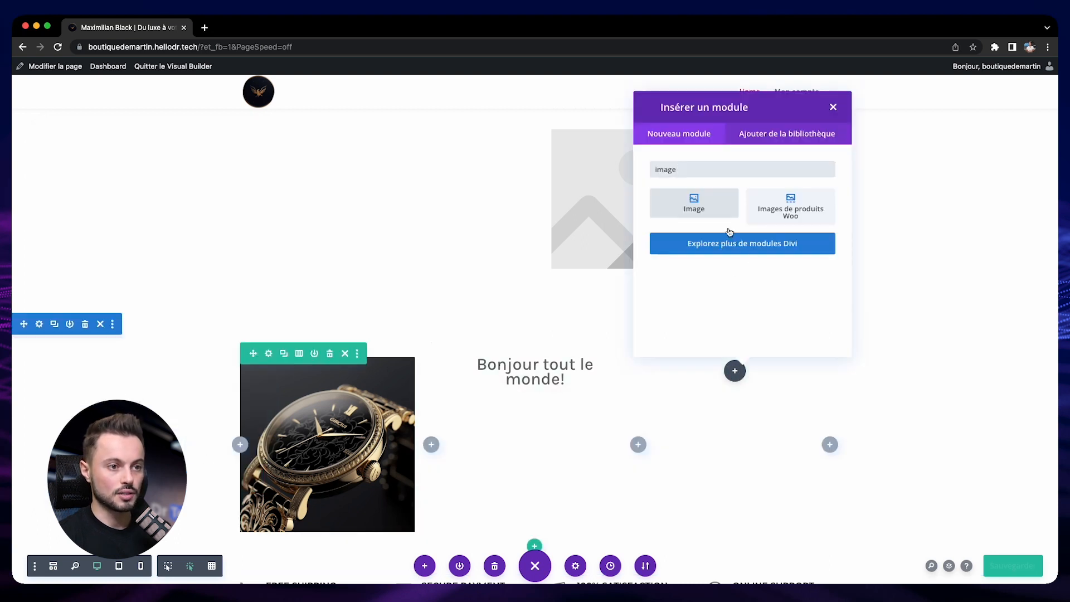
pyautogui.click(697, 210)
pyautogui.click(206, 329)
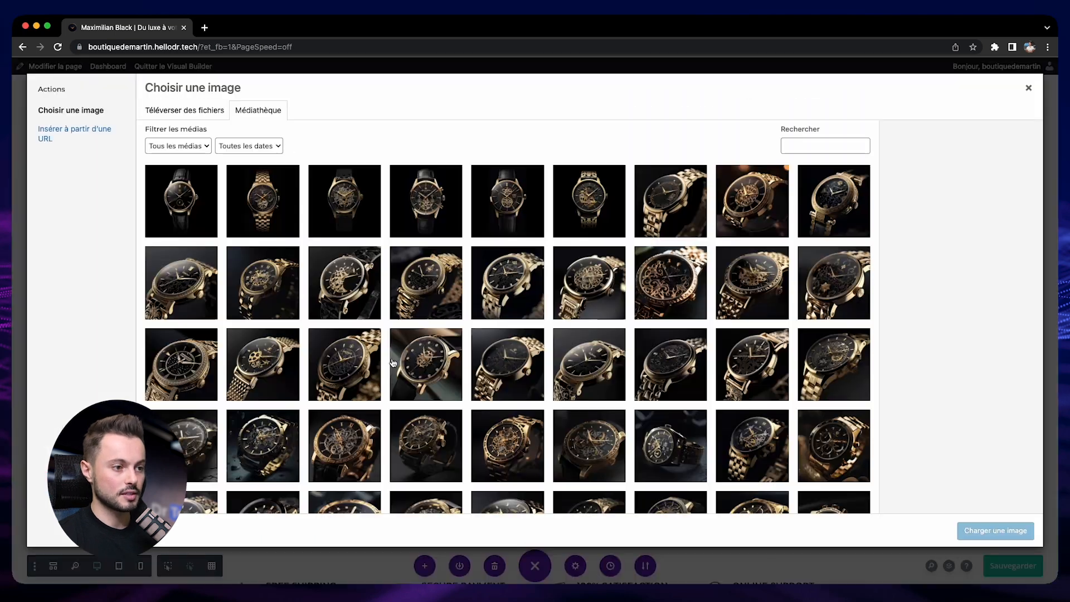
pyautogui.click(426, 364)
pyautogui.click(996, 530)
pyautogui.click(235, 481)
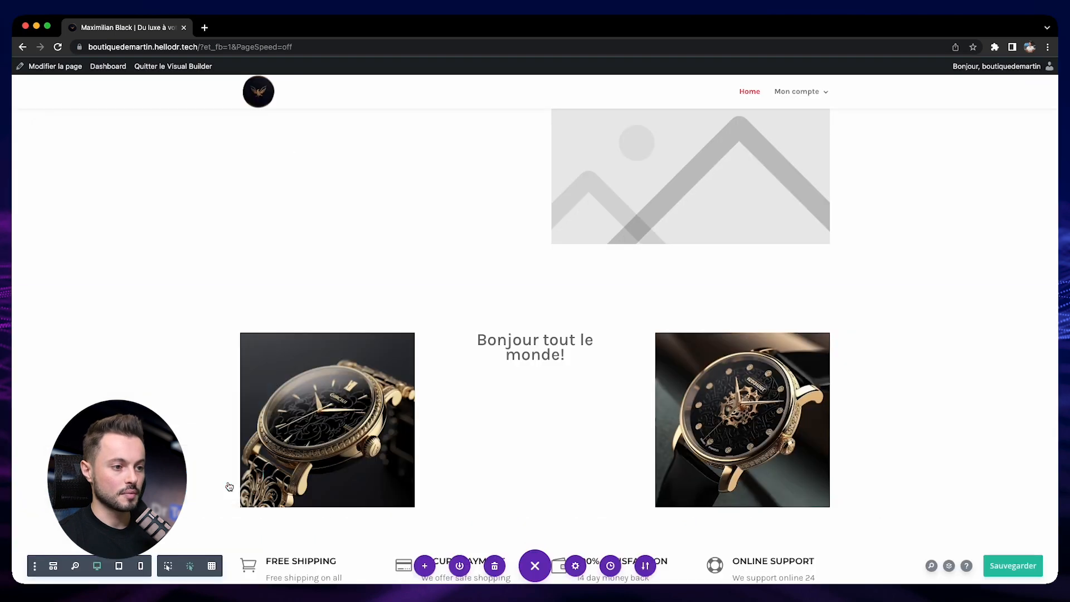